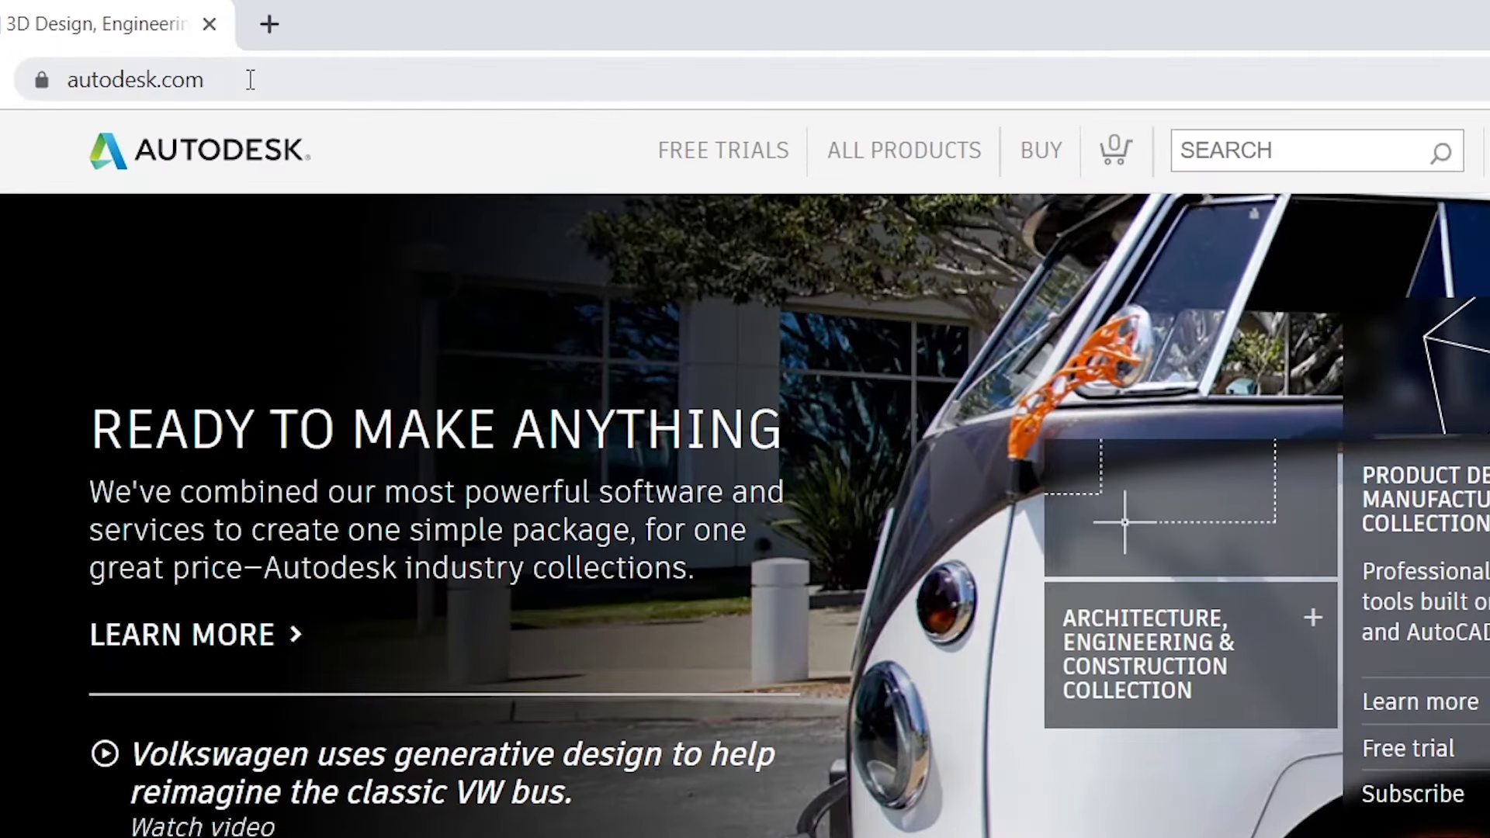
- Go to the Autodesk free trials page listing AutoCAD, AutoCAD LT and 3DS MAX
left_click(249, 49)
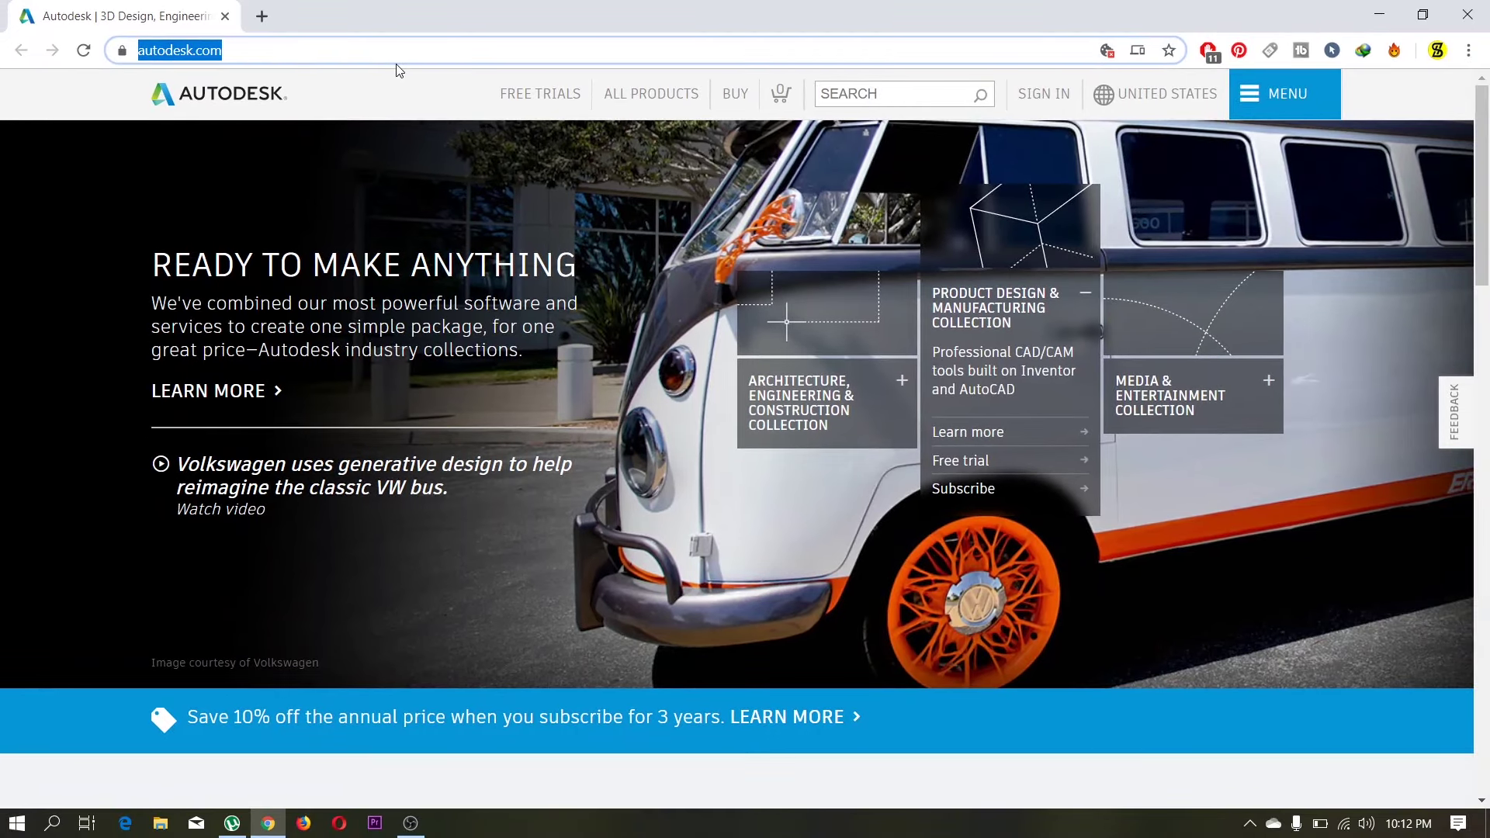
left_click(554, 99)
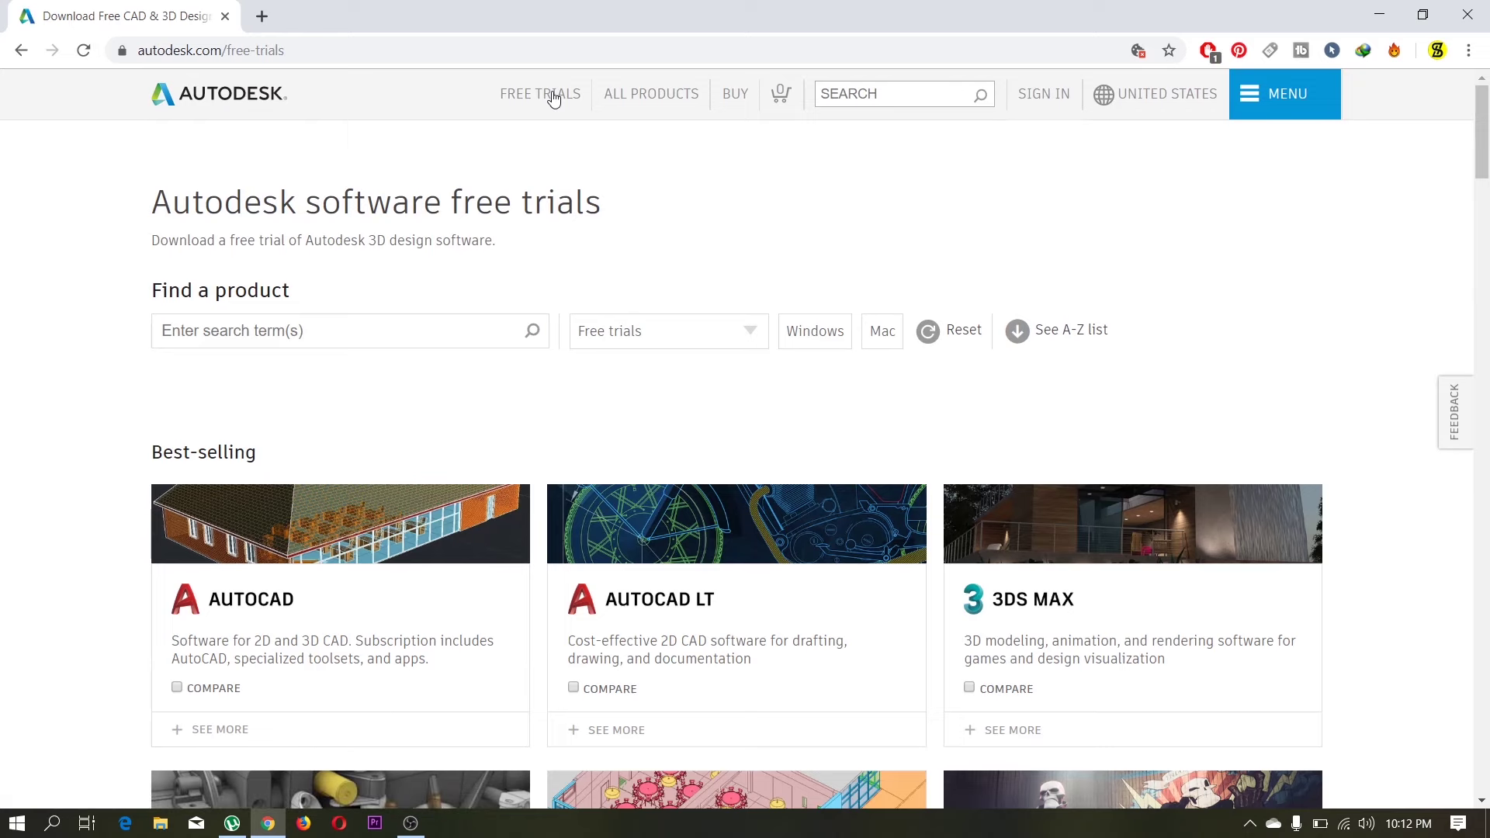
- Open the AutoCAD free-trial page and start DOWNLOAD FREE TRIAL to choose the product
left_click(256, 585)
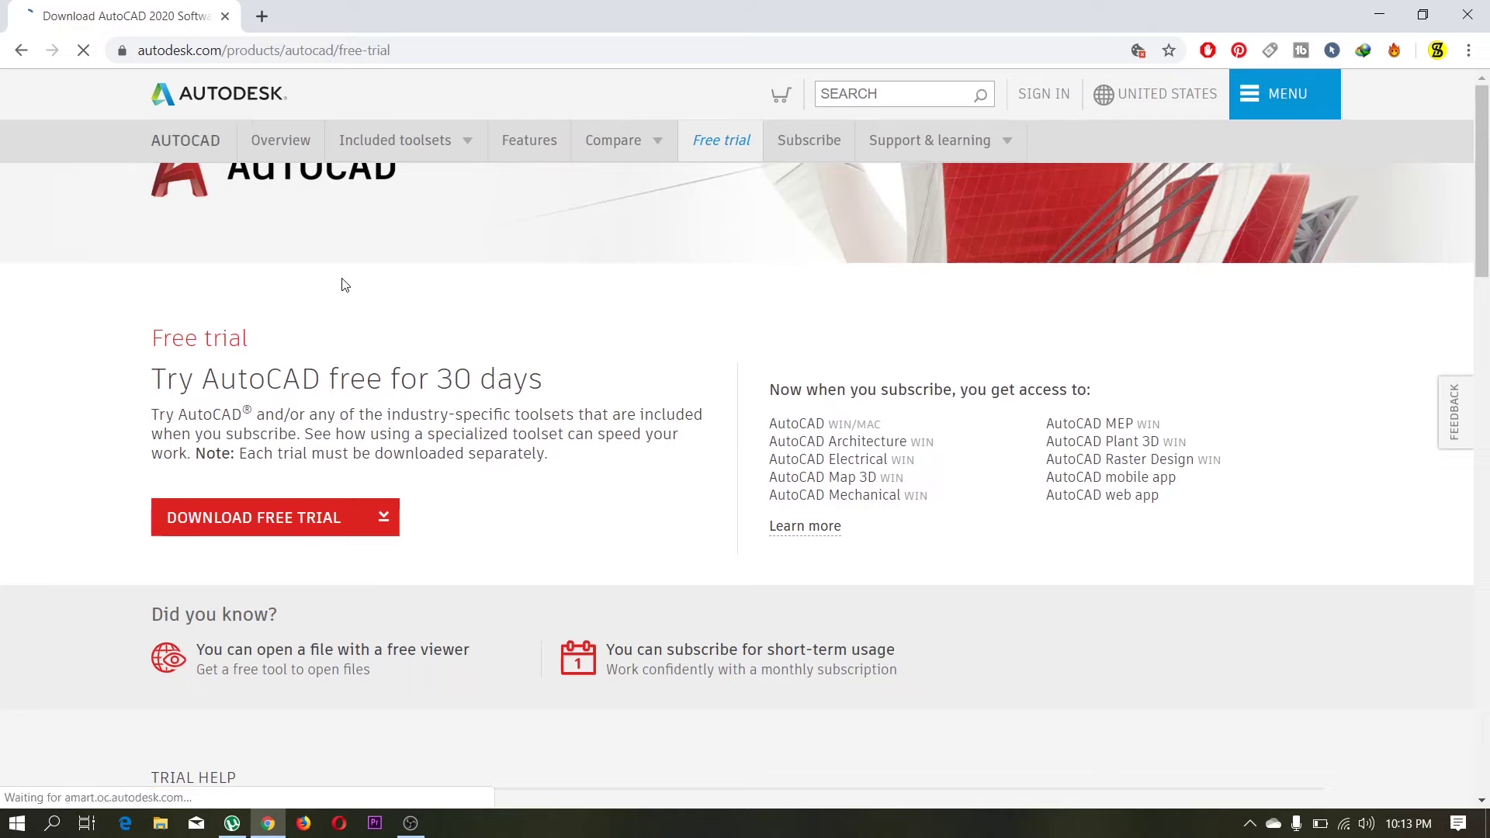
scroll(342, 284, "up", 1)
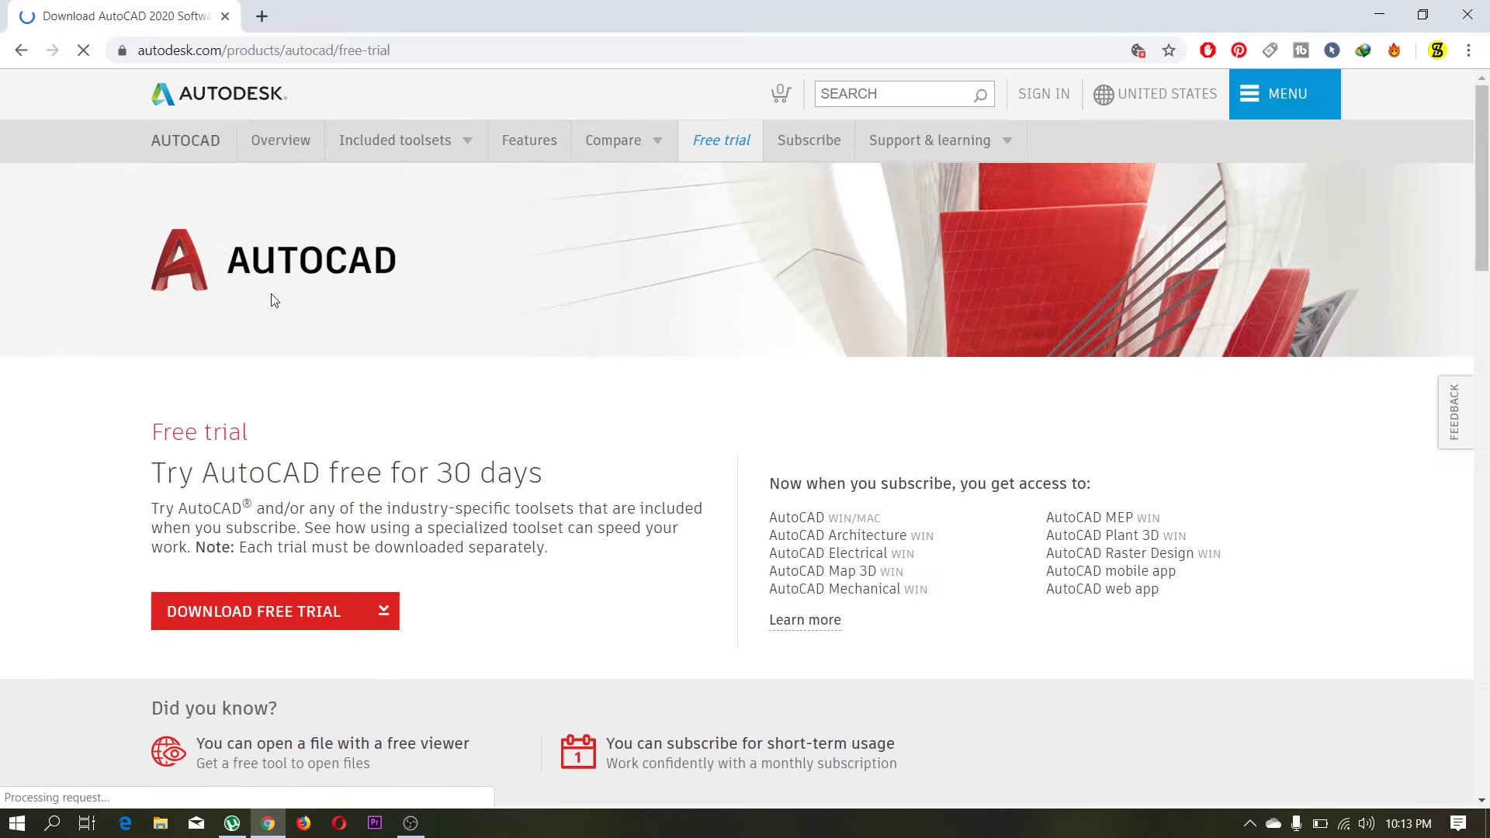
scroll(274, 301, "down", 3)
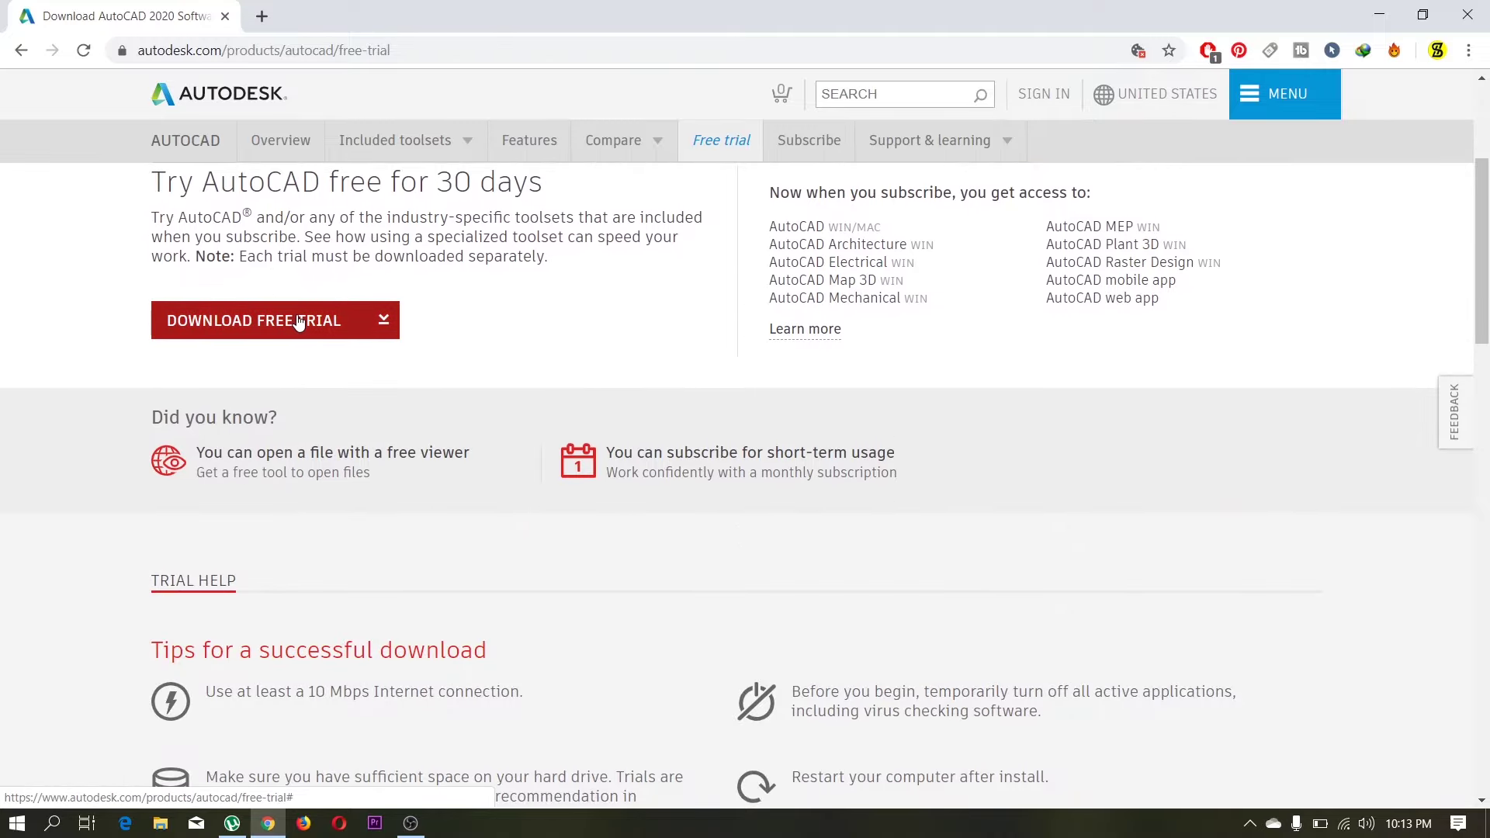
left_click(298, 322)
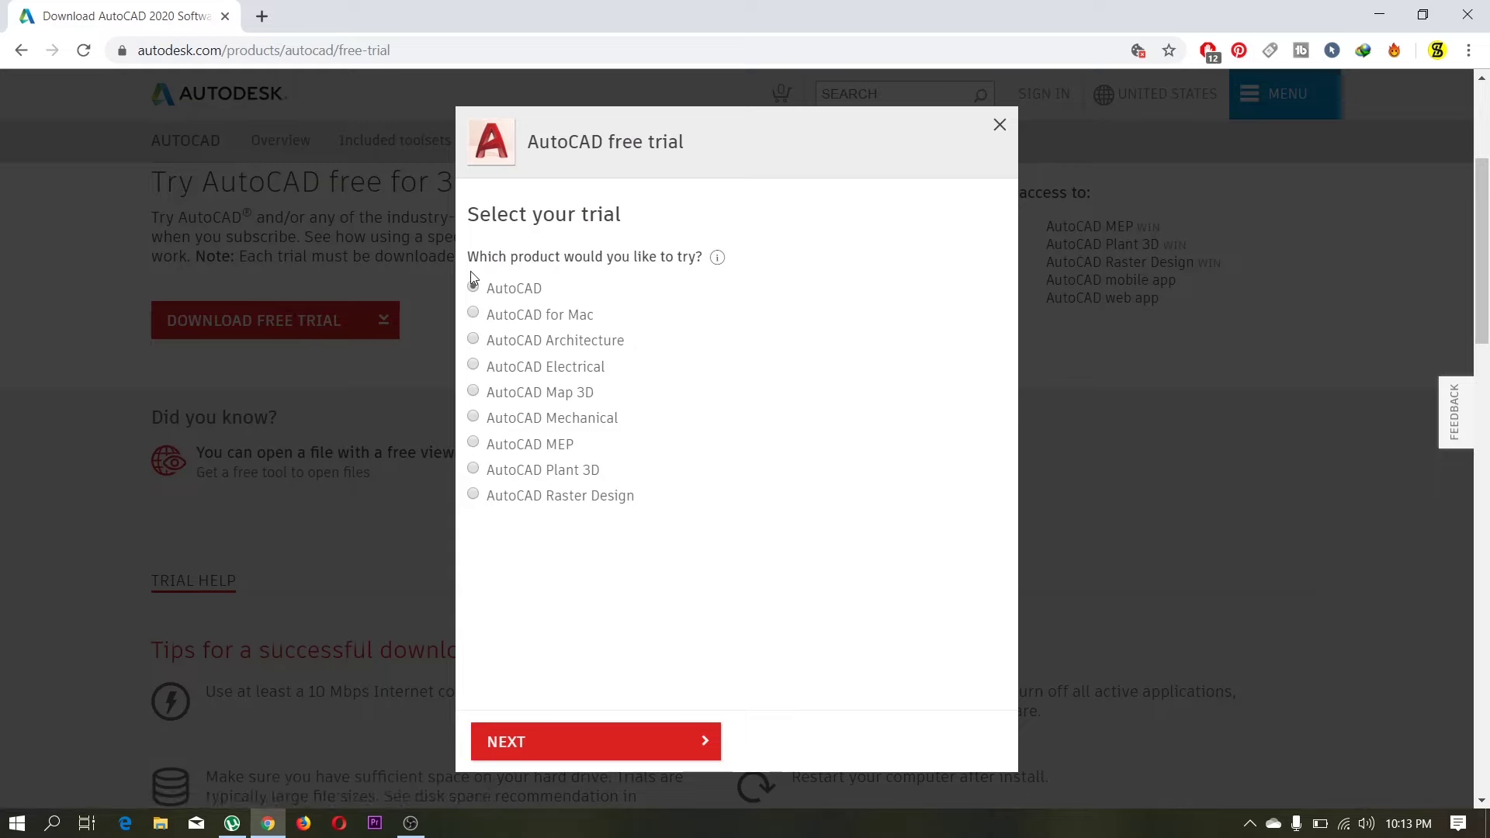
- Keep AutoCAD as the trial product, declare use as a student or teacher, and go to the education community
left_click(542, 751)
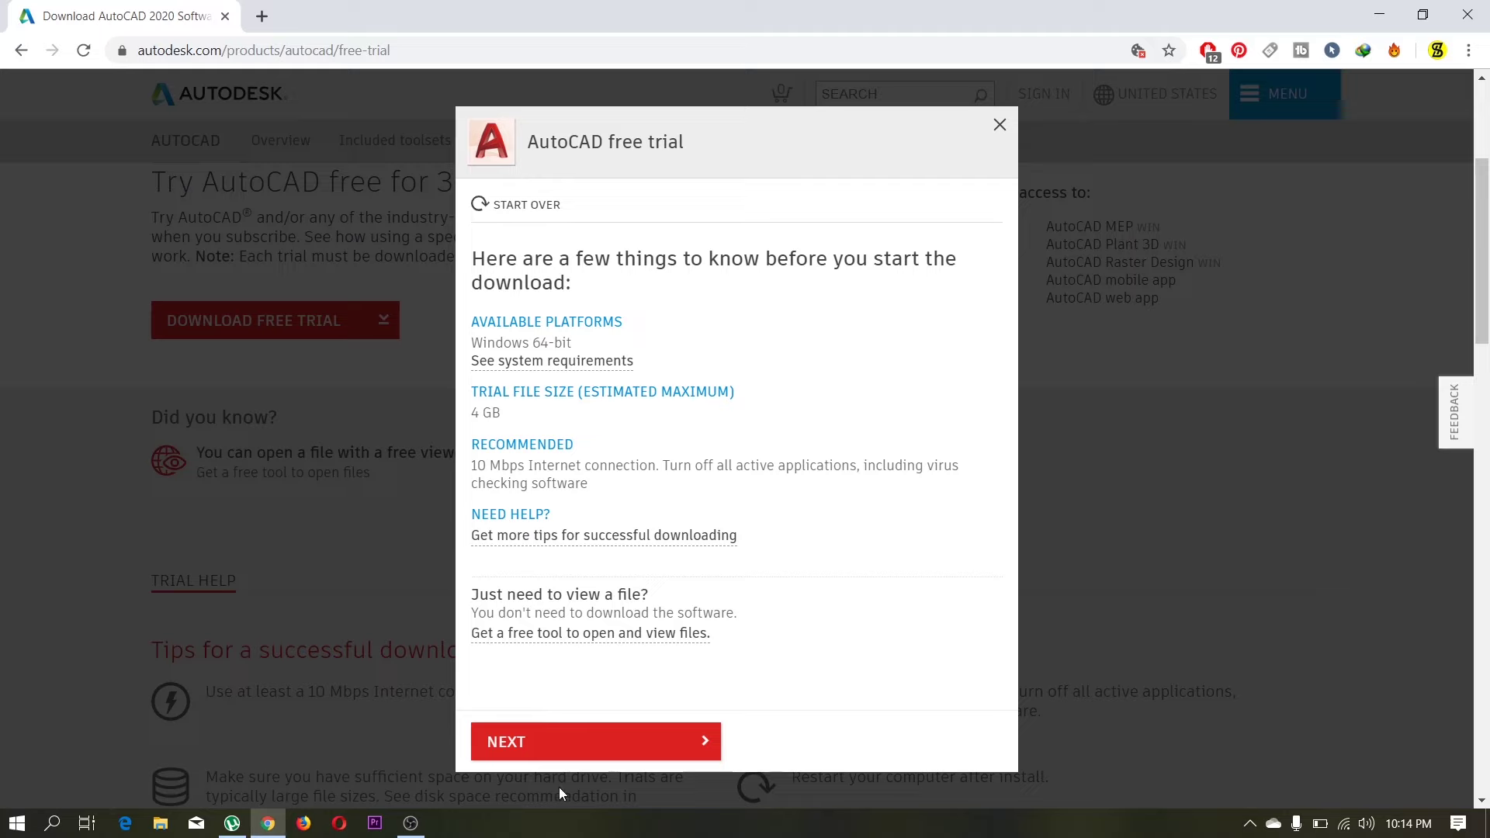
left_click(555, 749)
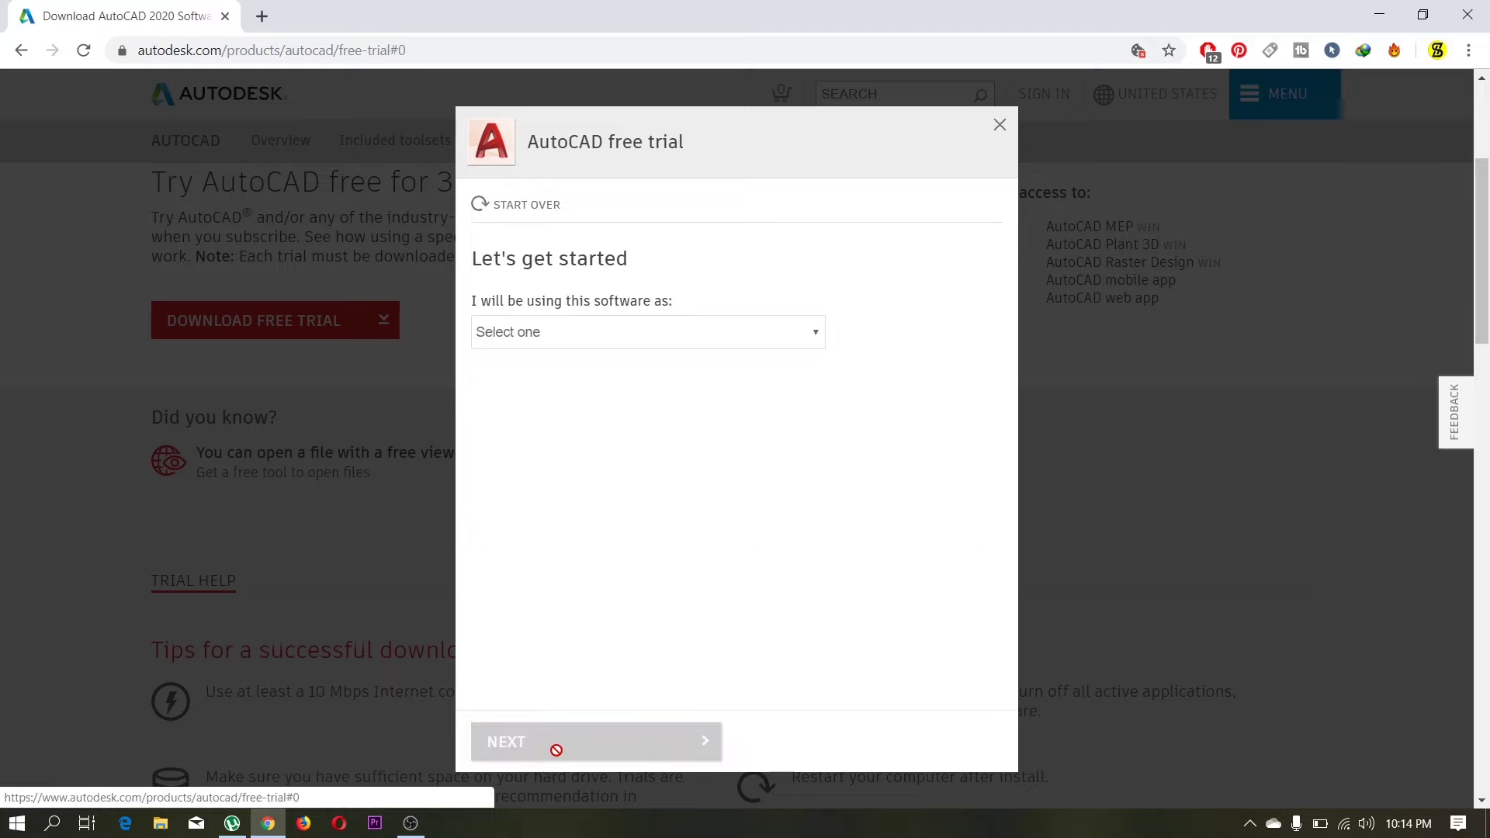
left_click(648, 333)
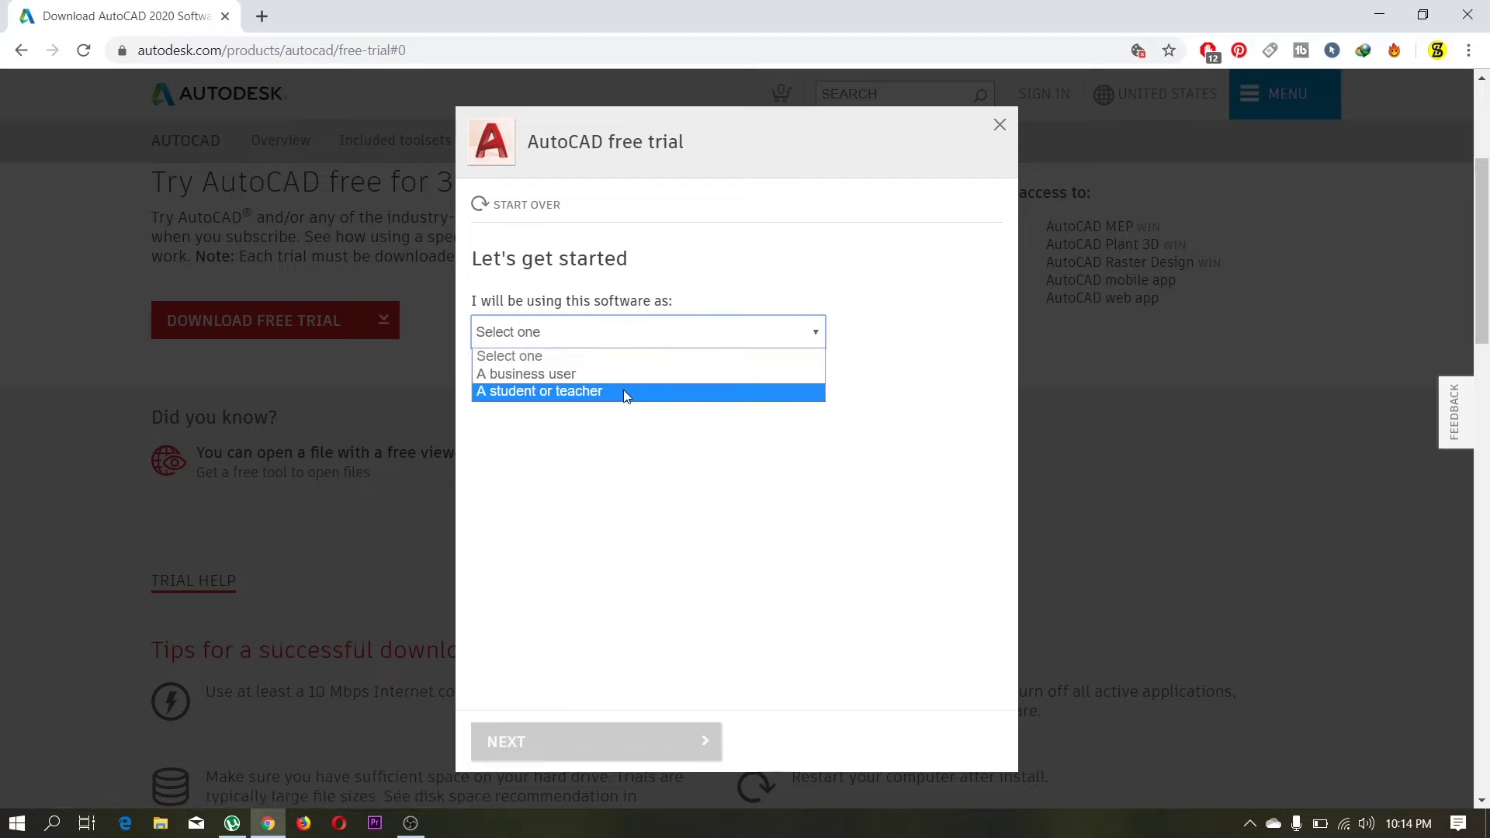
left_click(625, 394)
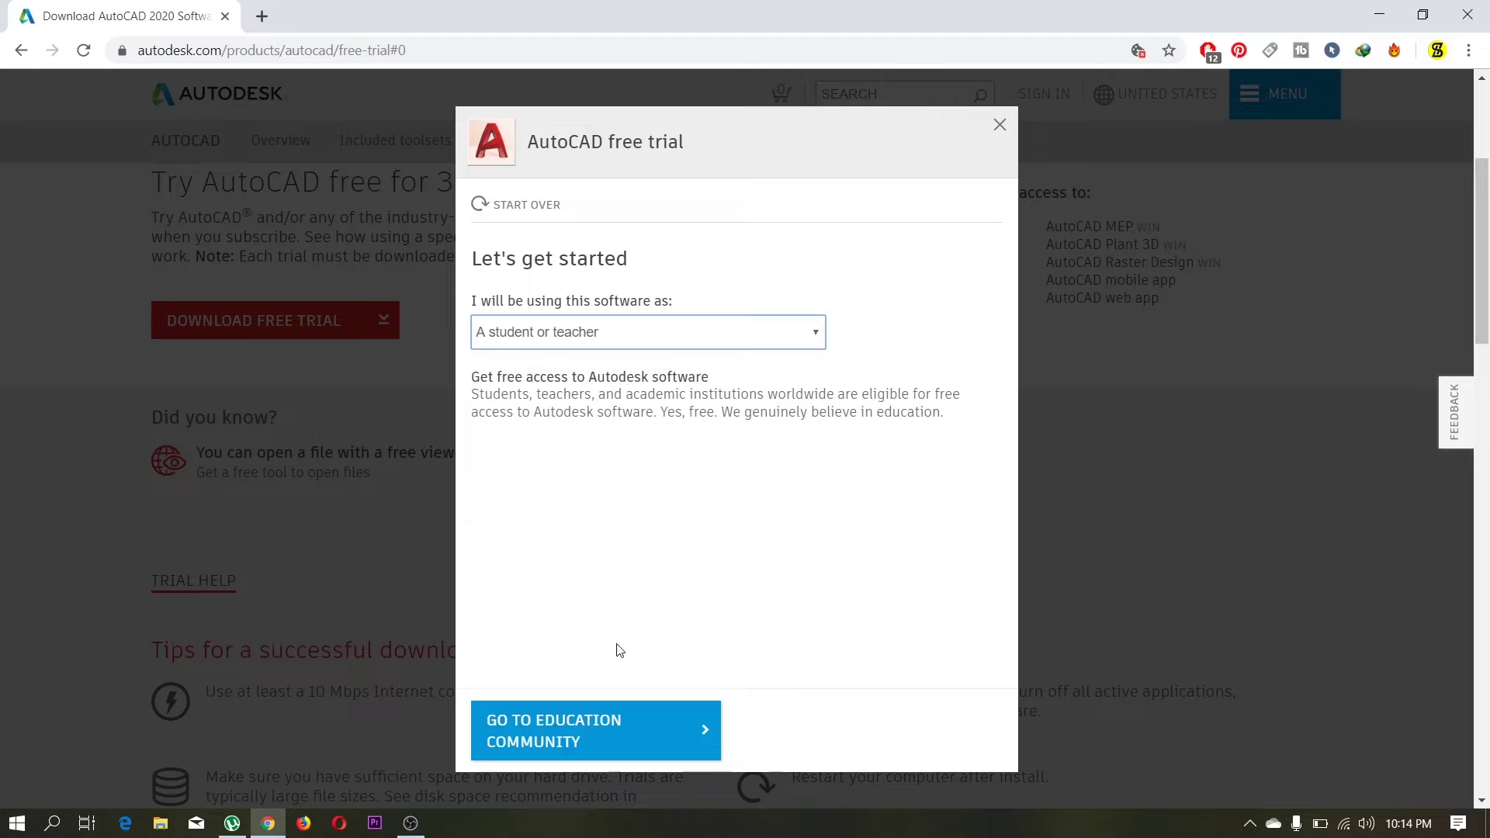
left_click(584, 756)
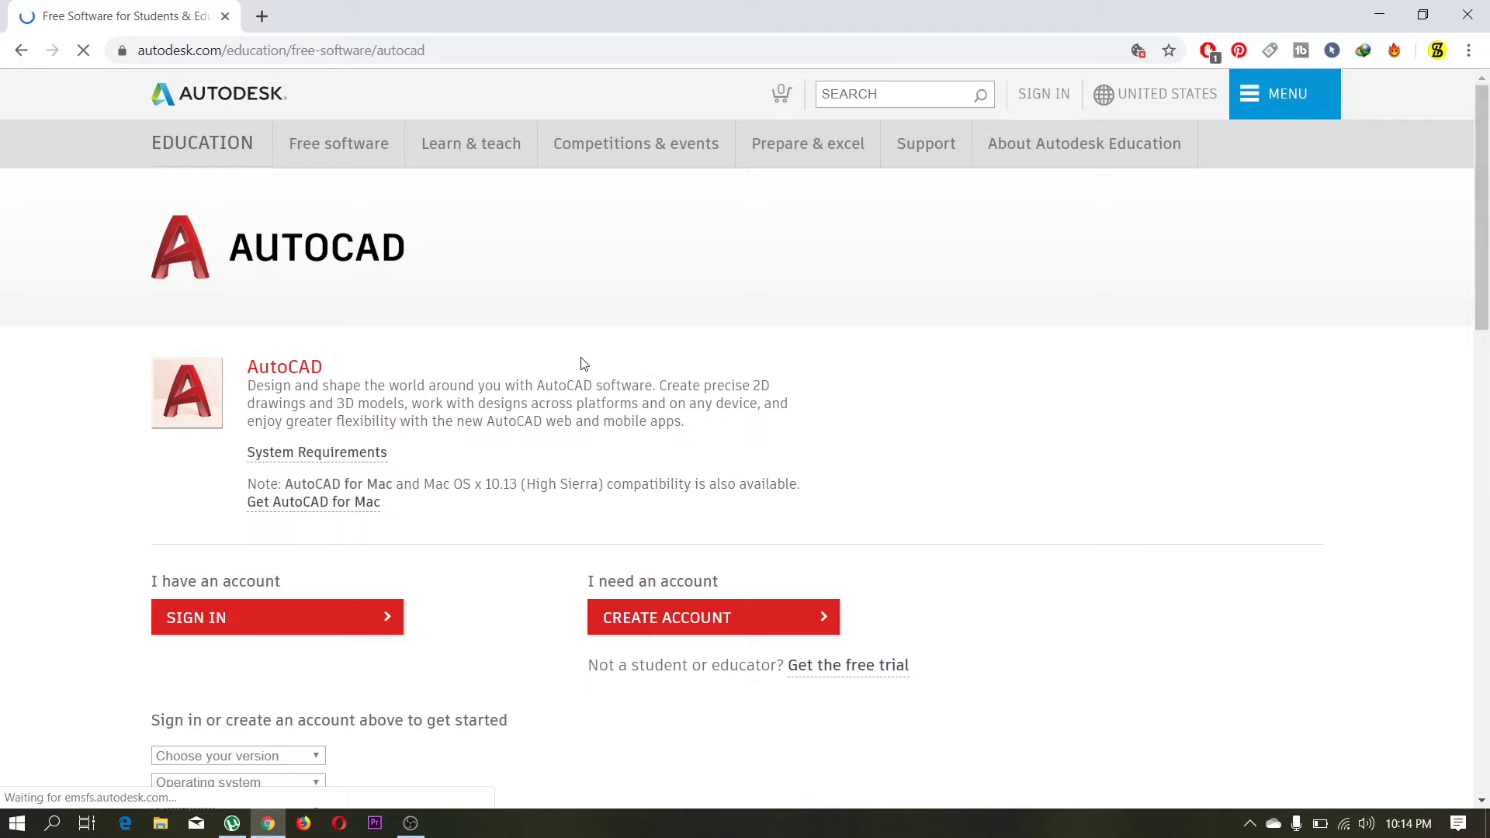
- Start a new education account with country Bangladesh and educational role Student
scroll(435, 295, "down", 1)
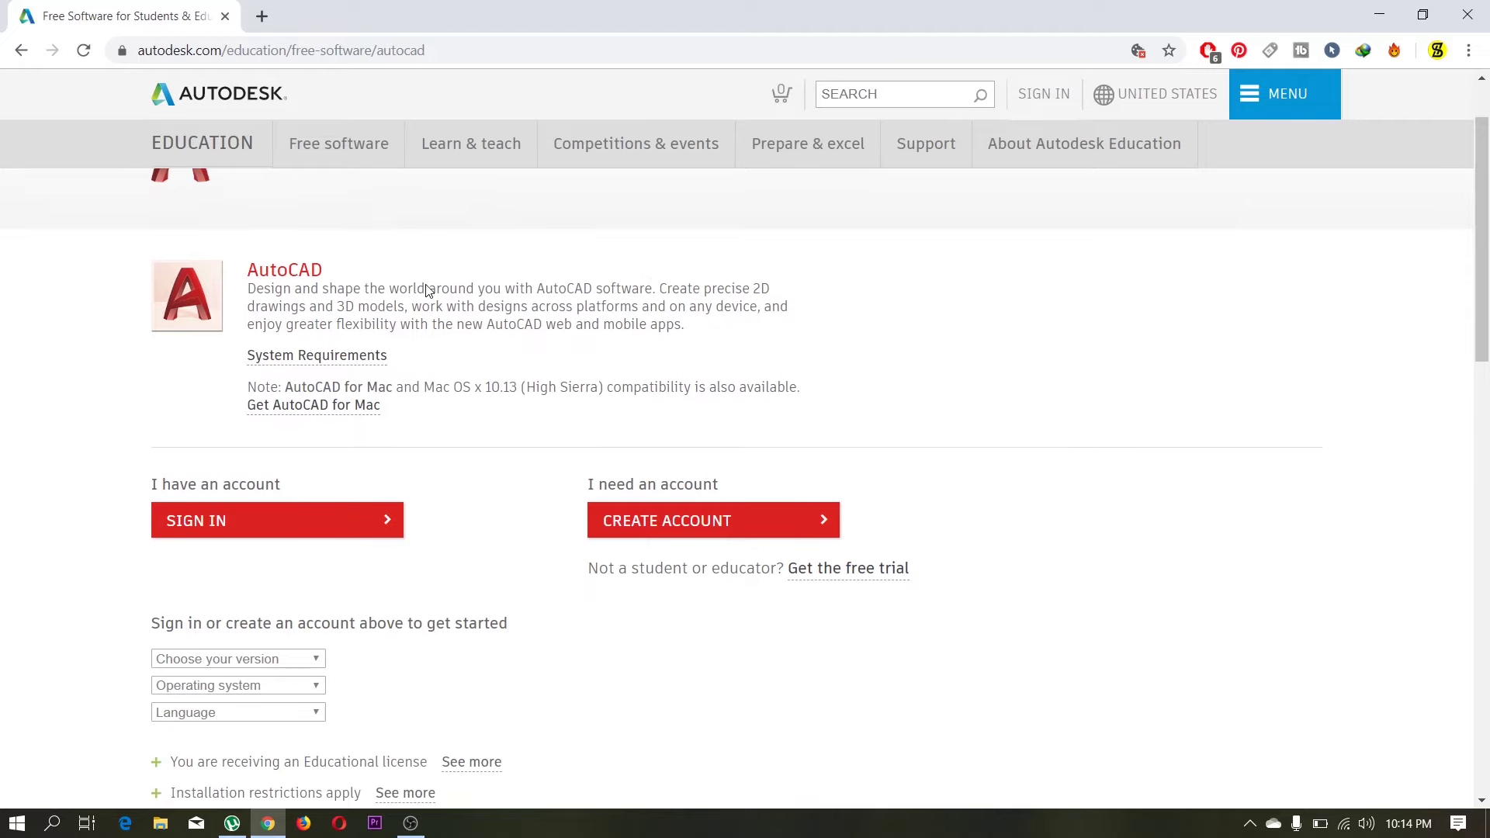
scroll(427, 285, "down", 1)
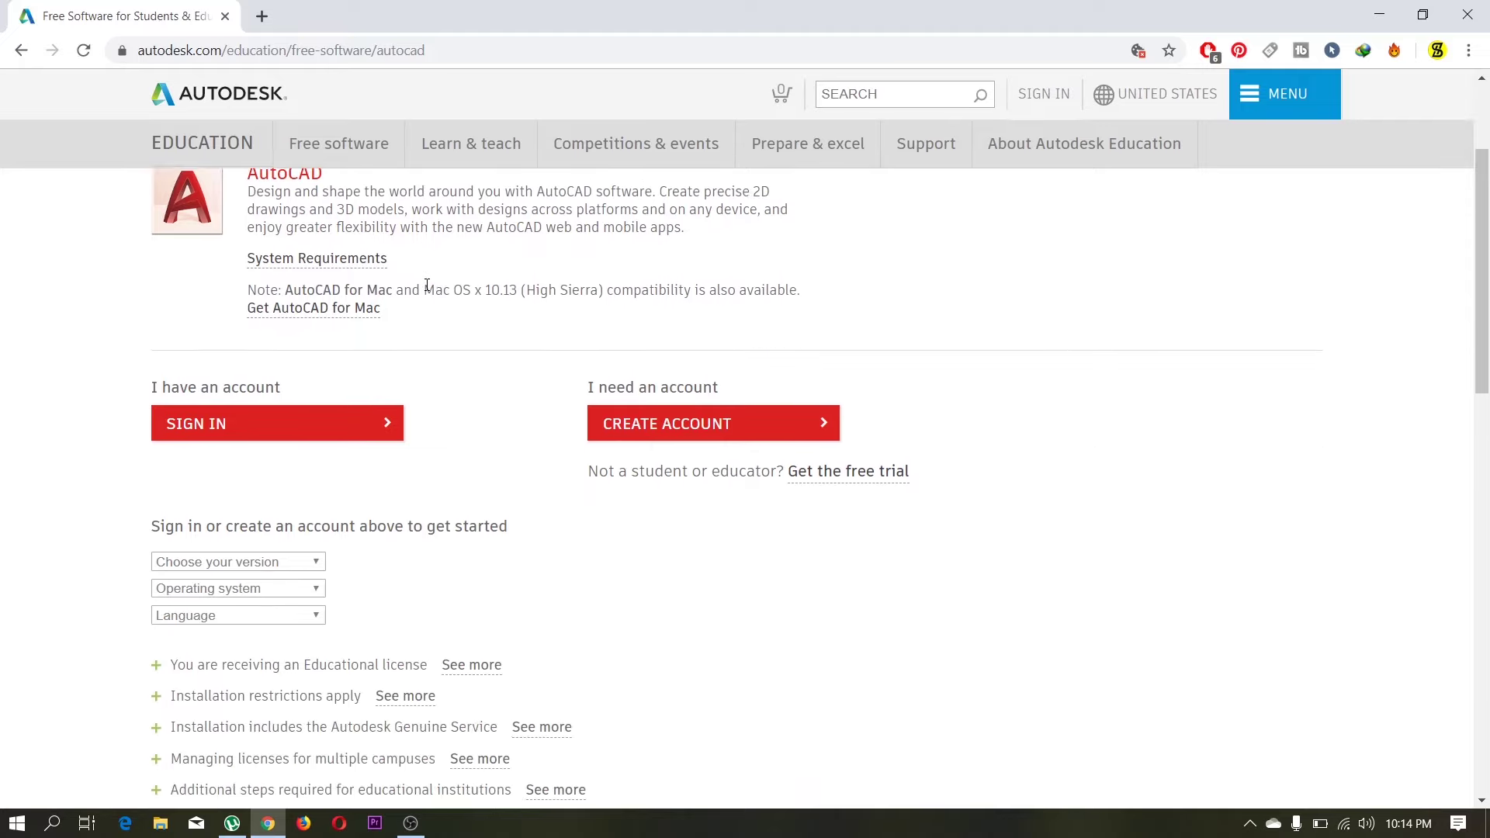
left_click(602, 424)
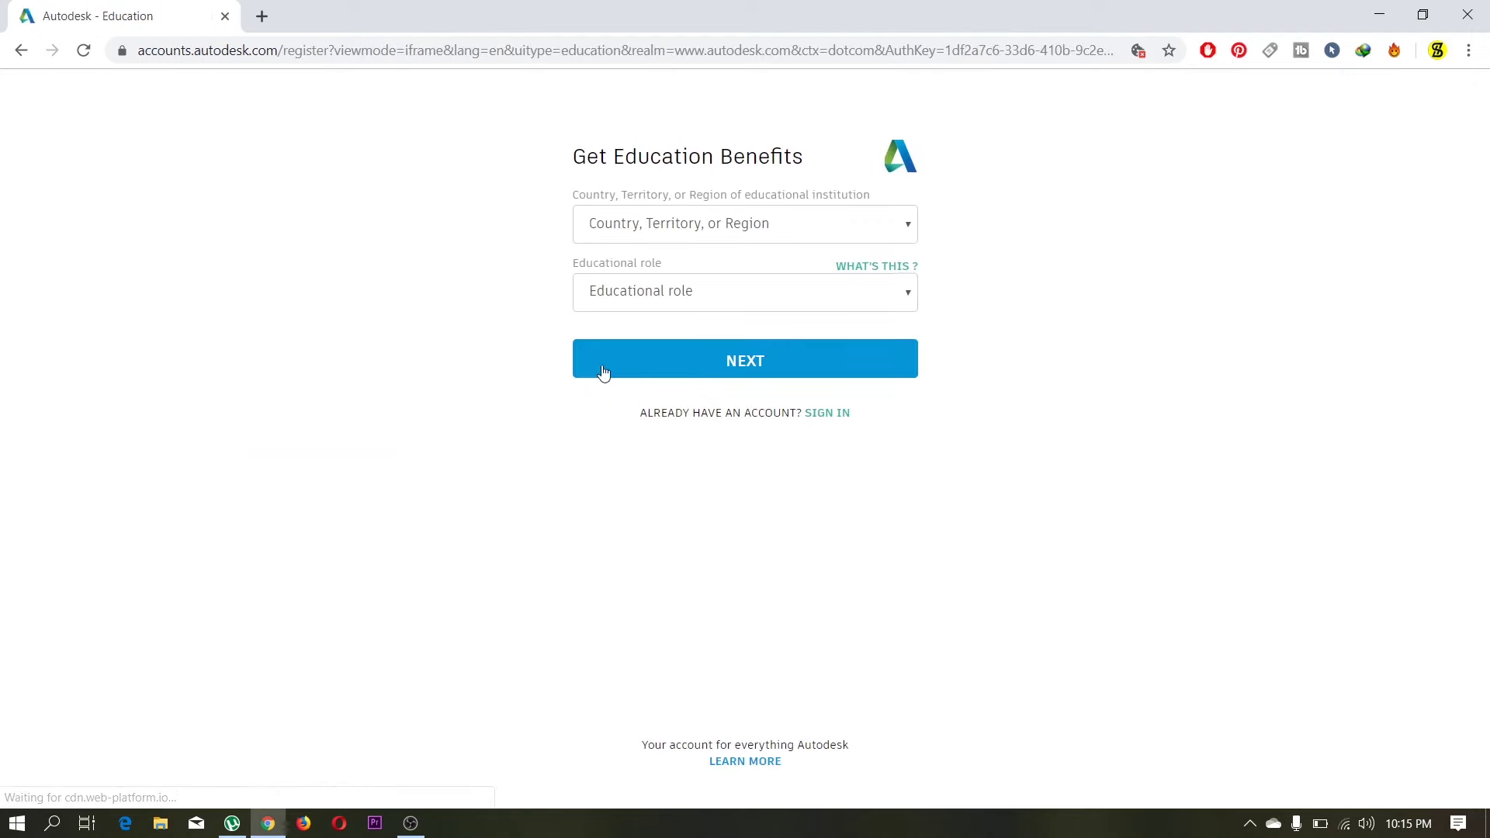
left_click(799, 231)
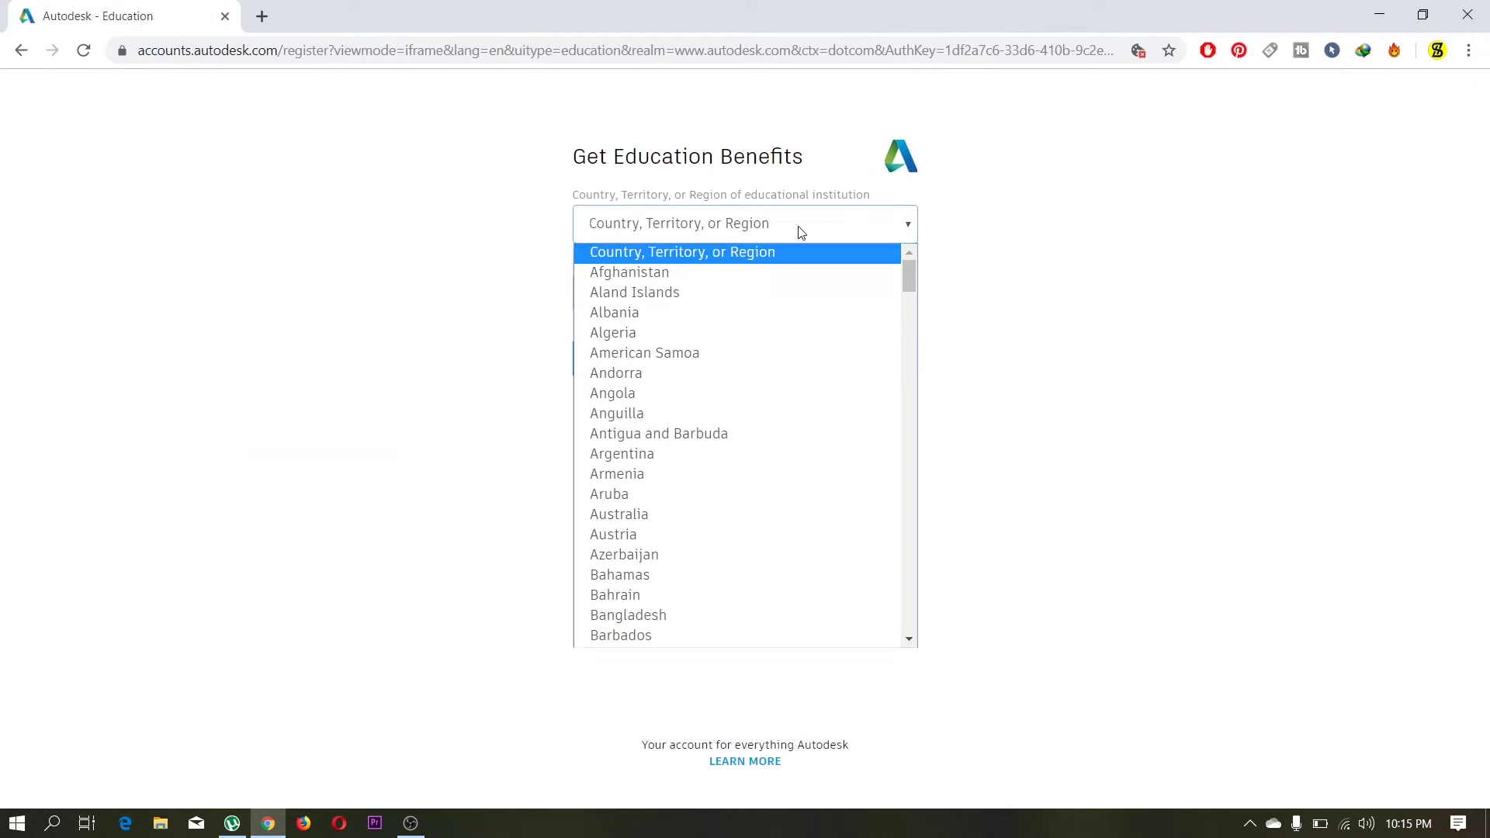
left_click(669, 615)
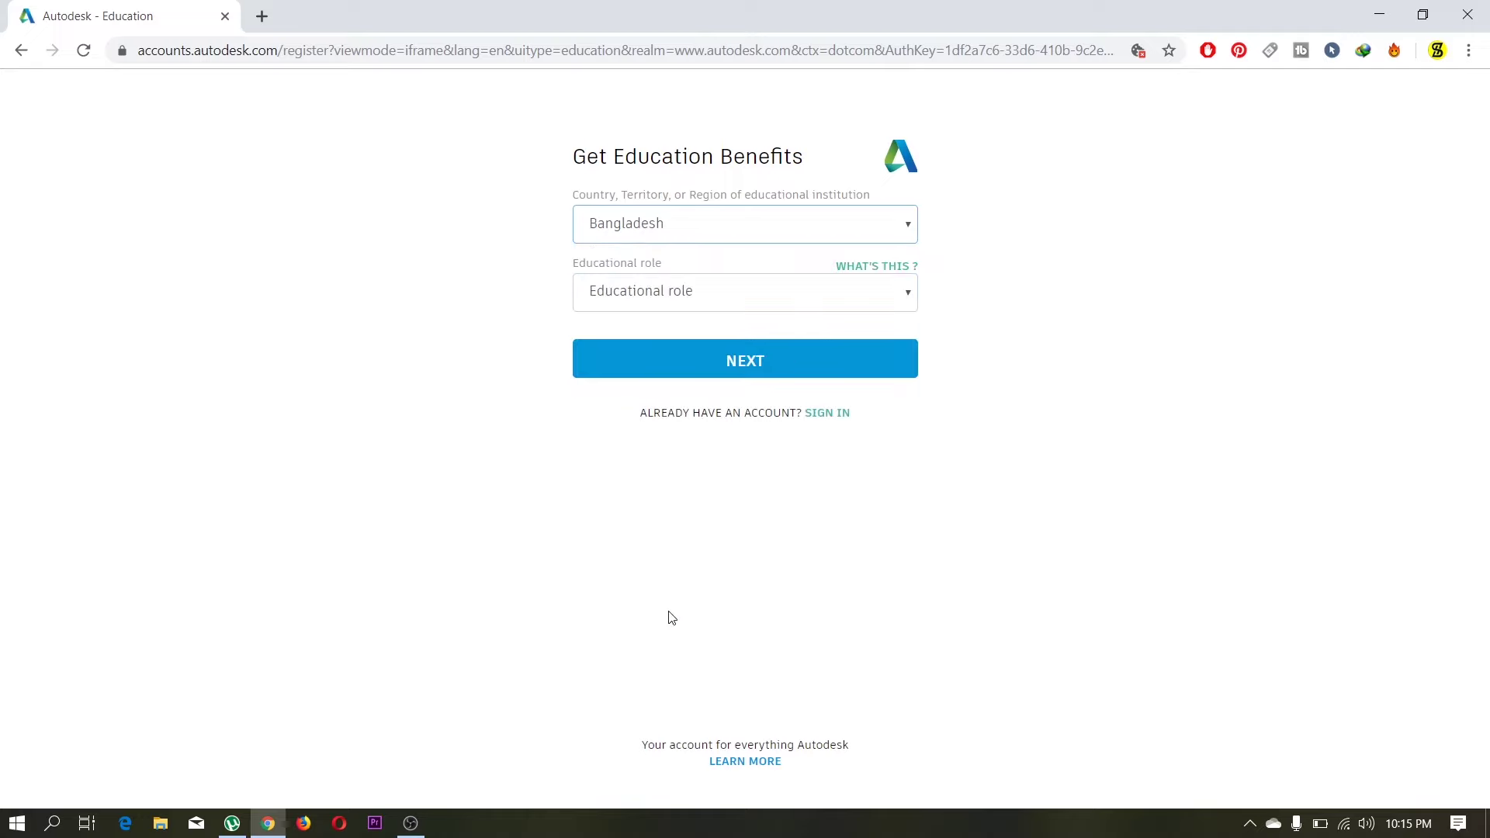
left_click(803, 294)
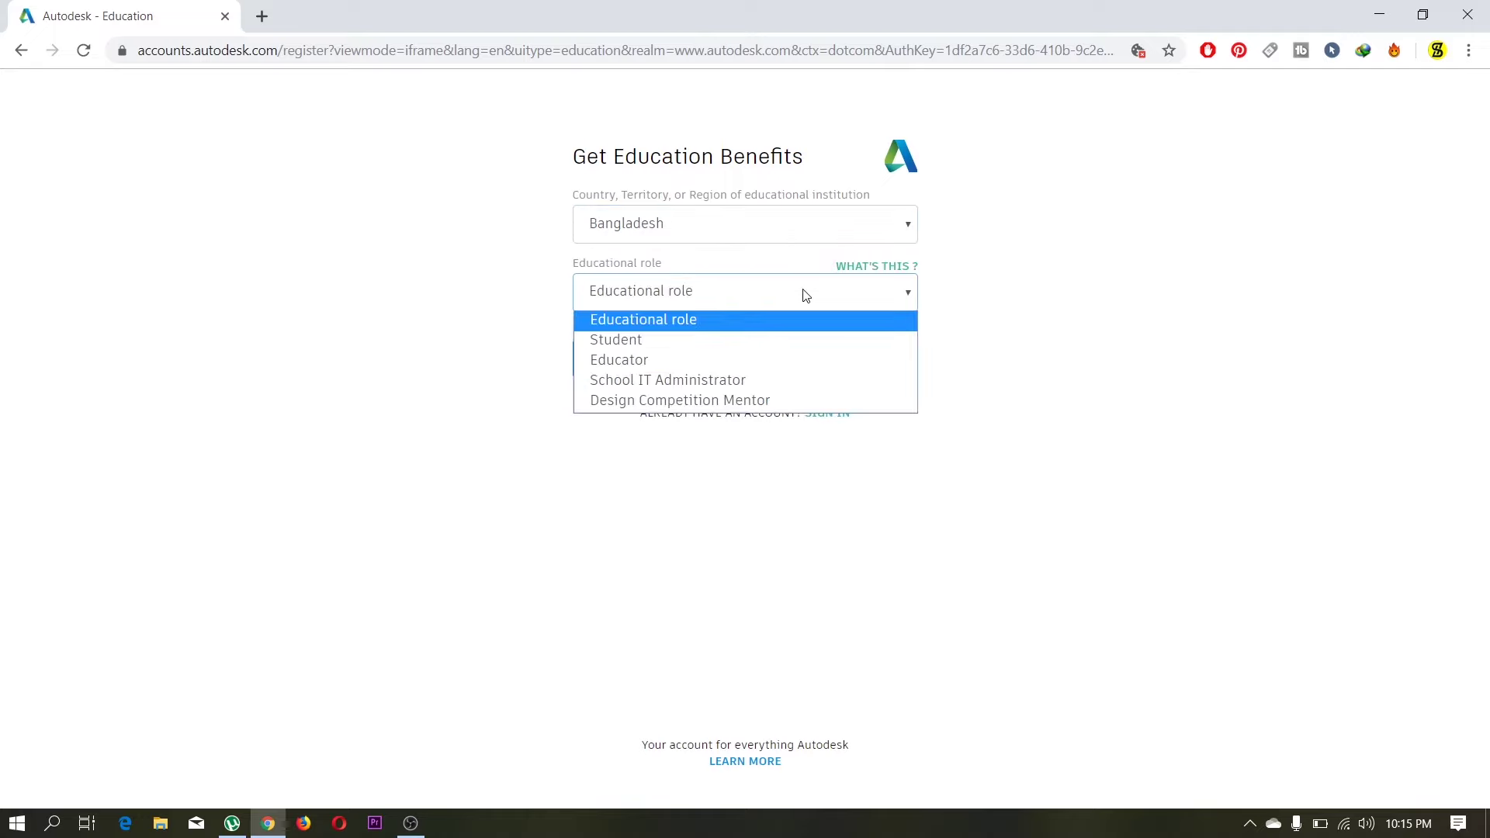
left_click(741, 342)
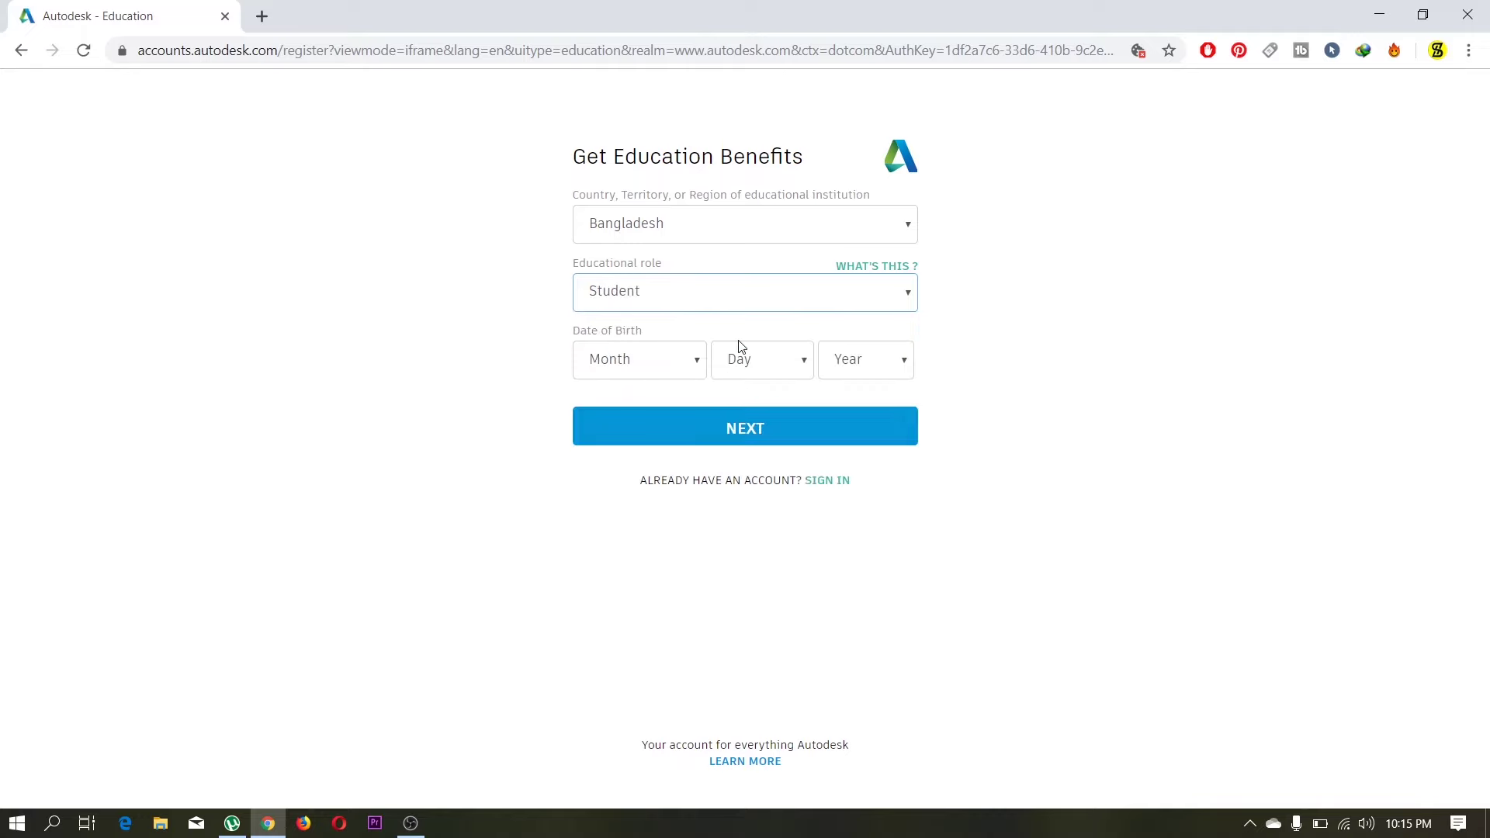
- Enter the birth month, day and year, then submit the eligibility details
left_click(694, 369)
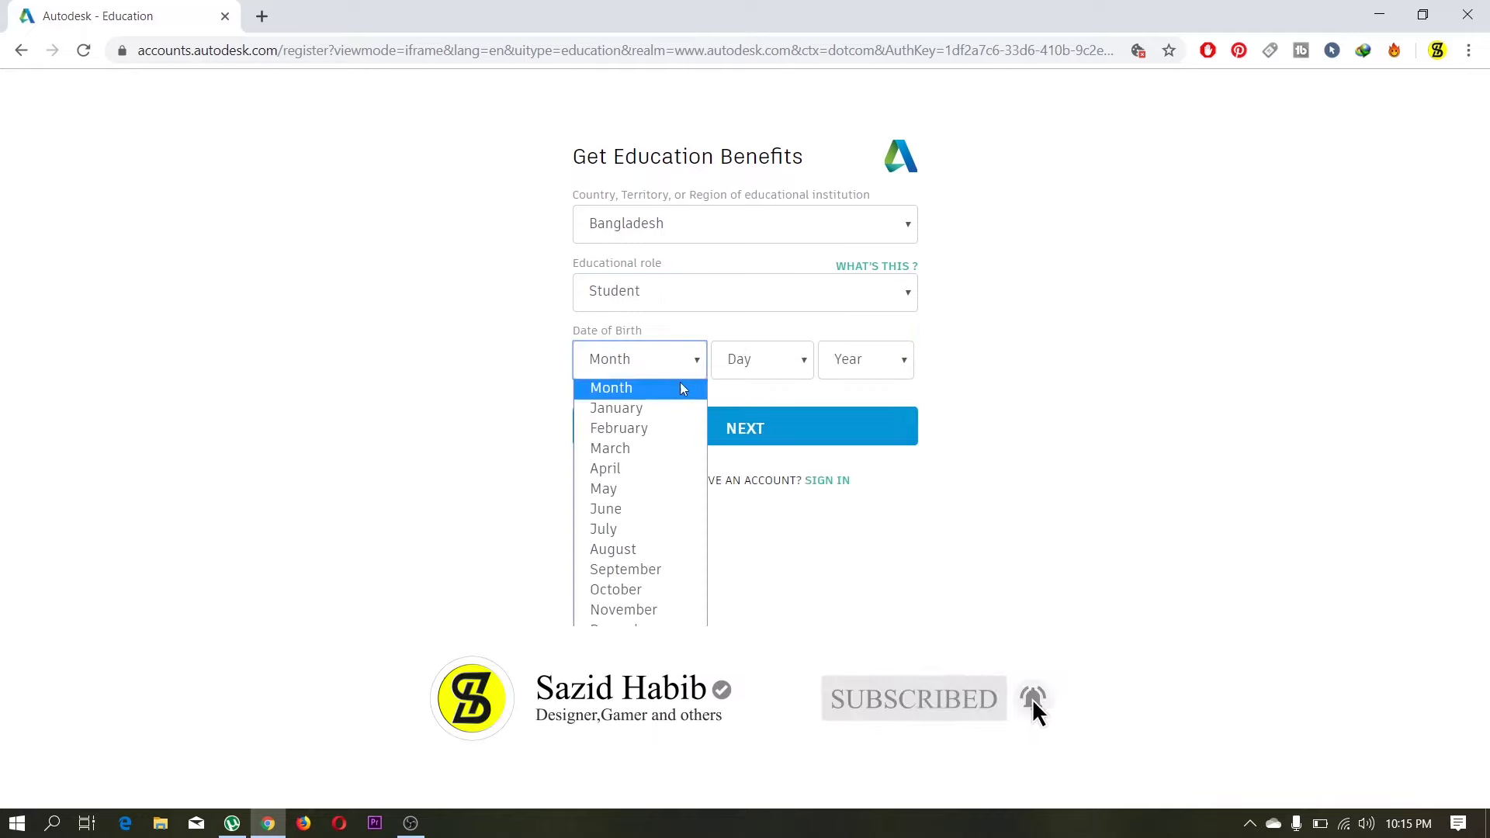
left_click(659, 615)
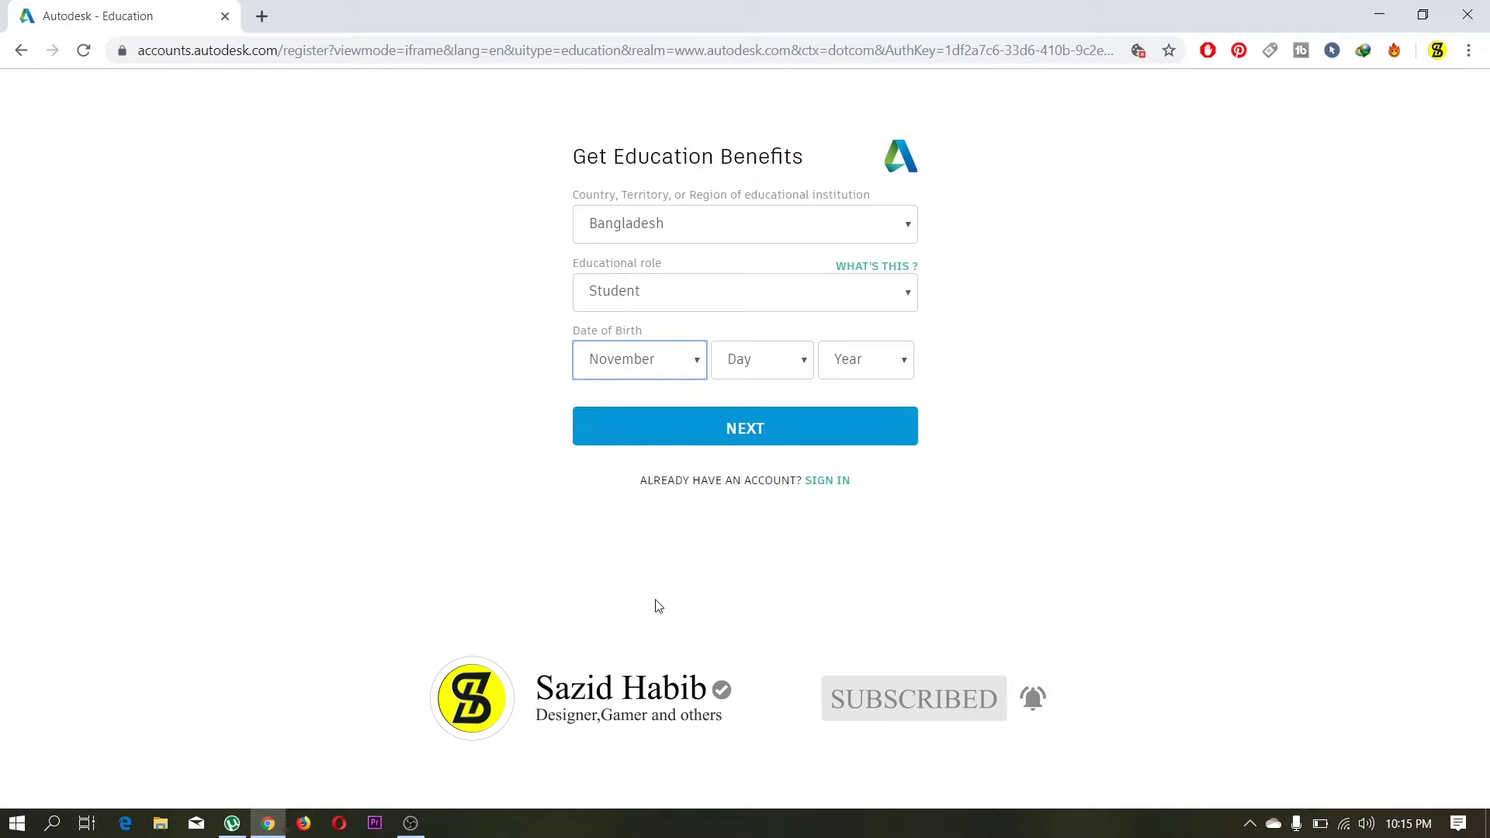
left_click(766, 365)
scroll(740, 703, "down", 3)
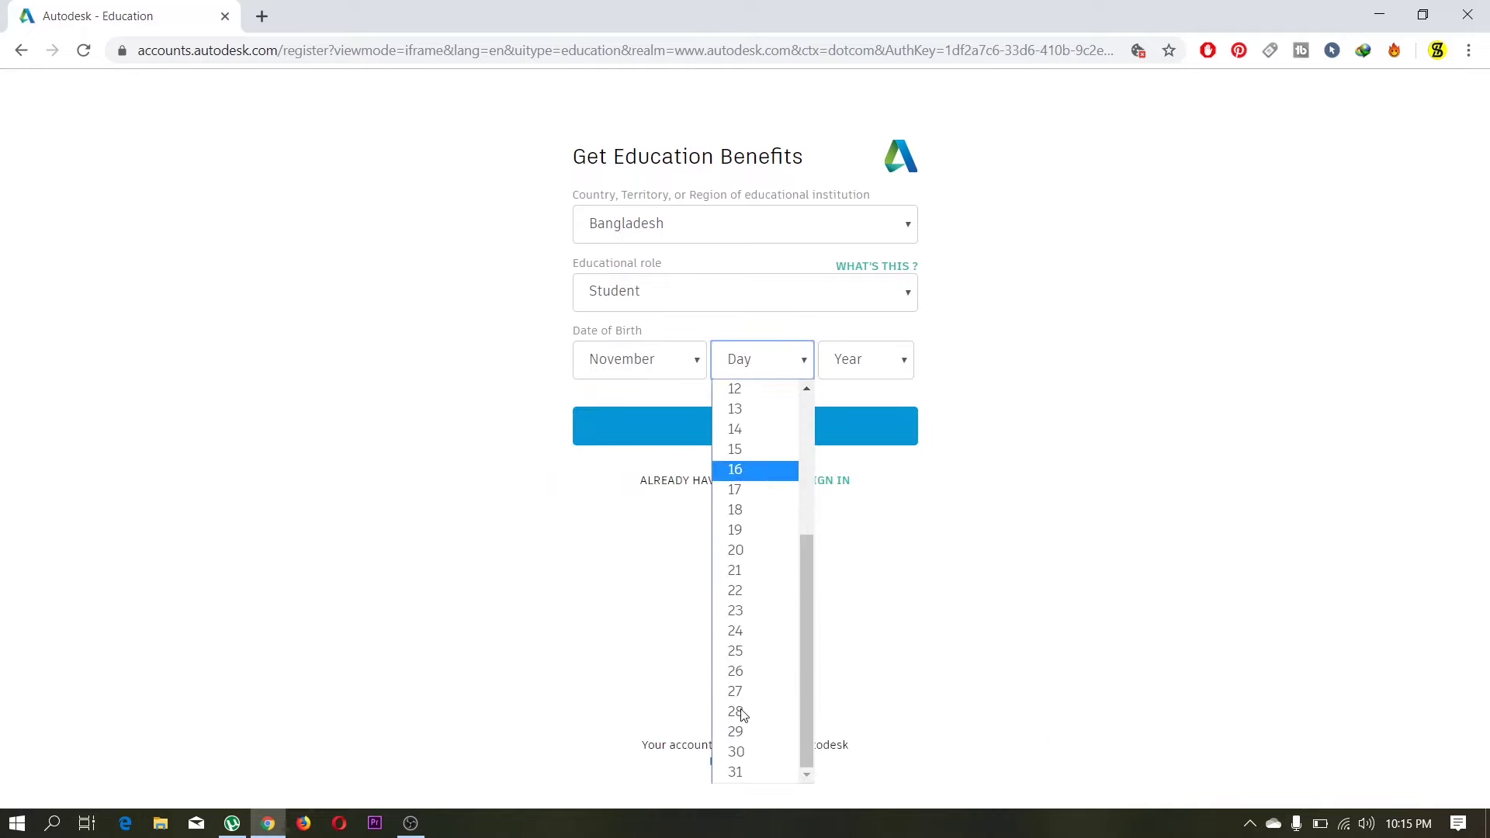
left_click(758, 651)
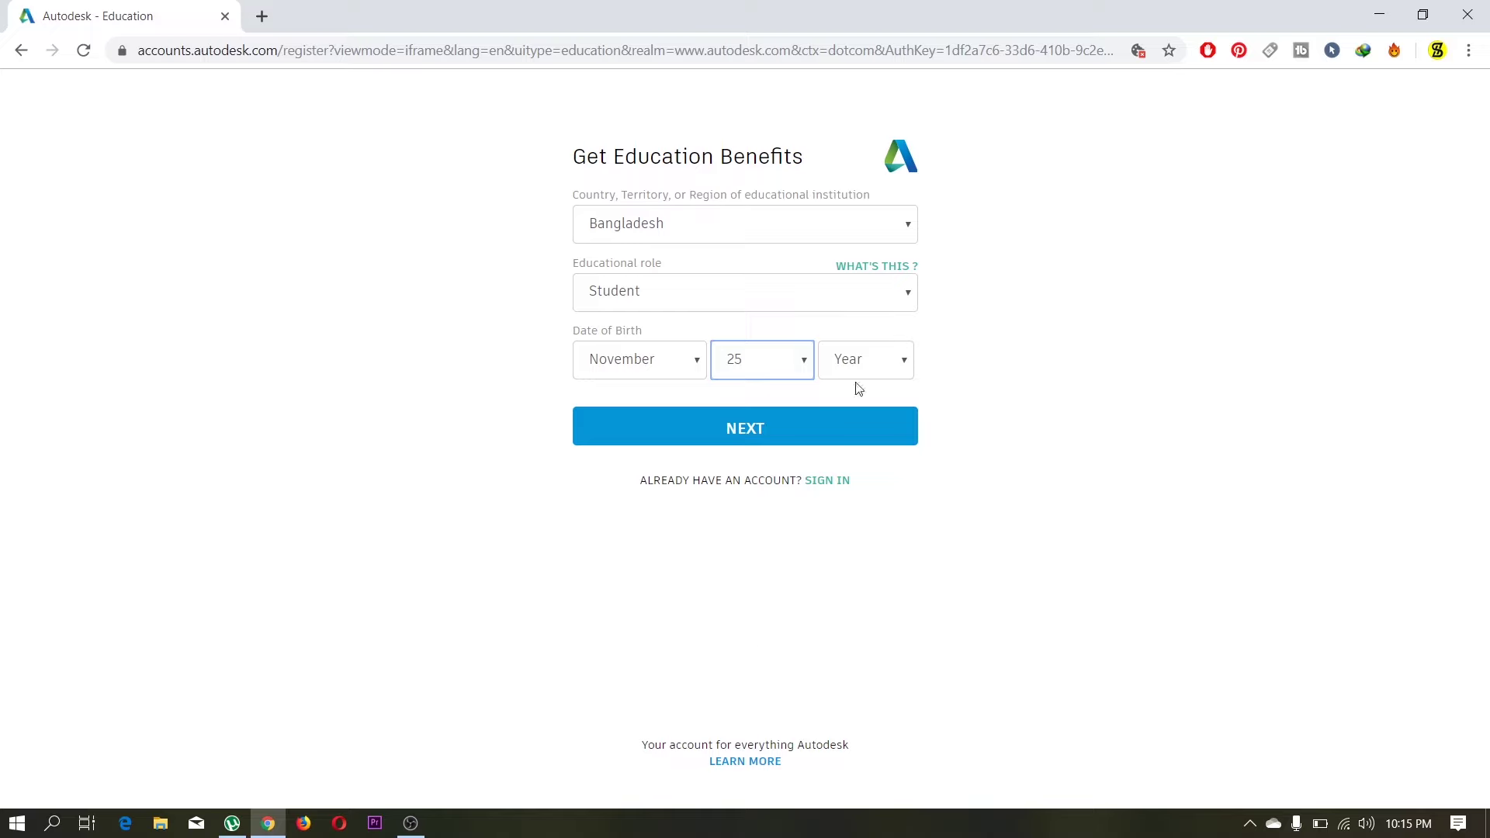
left_click(873, 363)
scroll(848, 668, "down", 5)
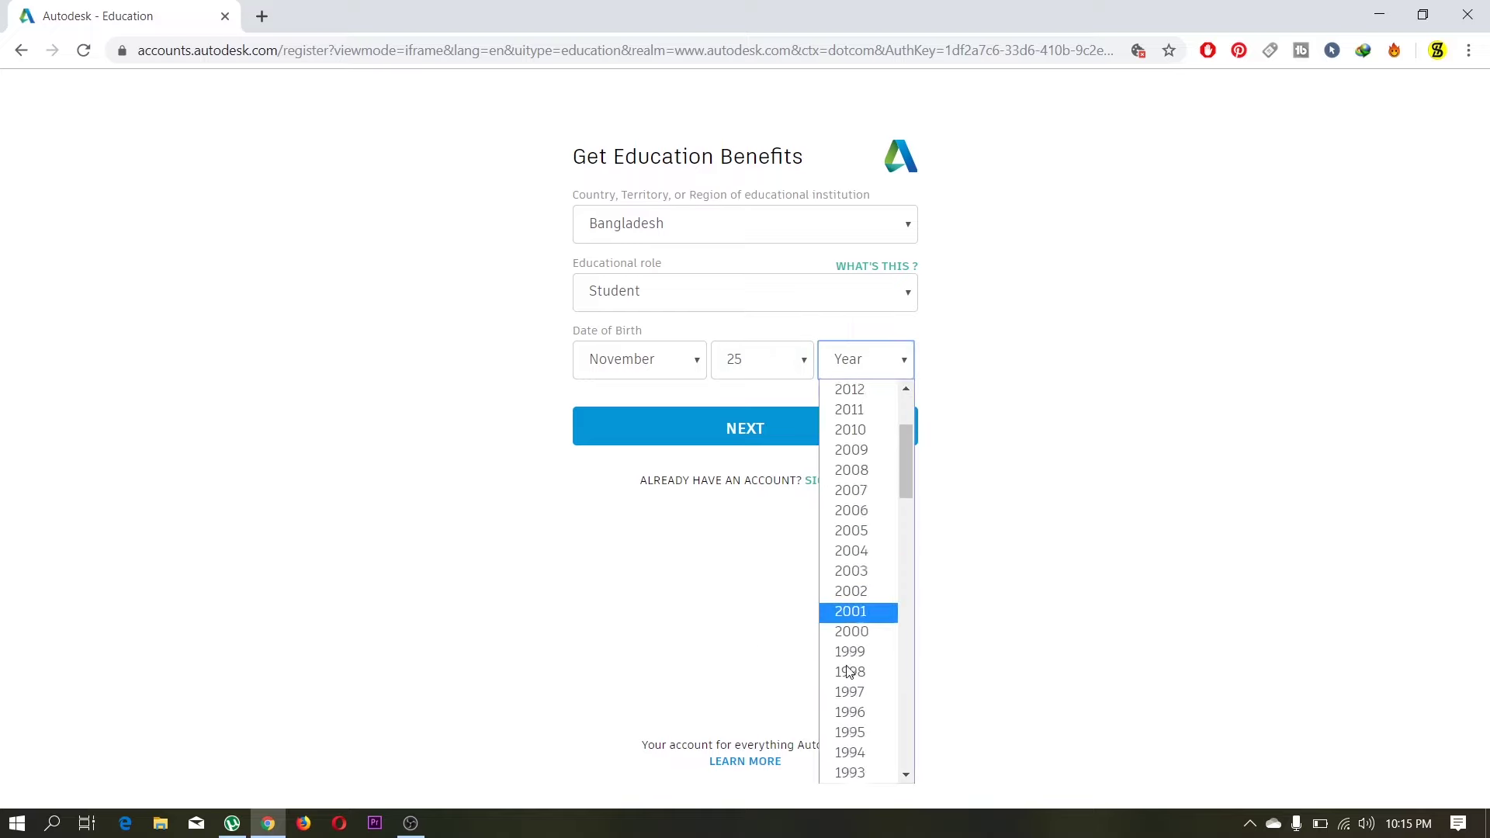
scroll(851, 665, "down", 5)
scroll(860, 471, "up", 5)
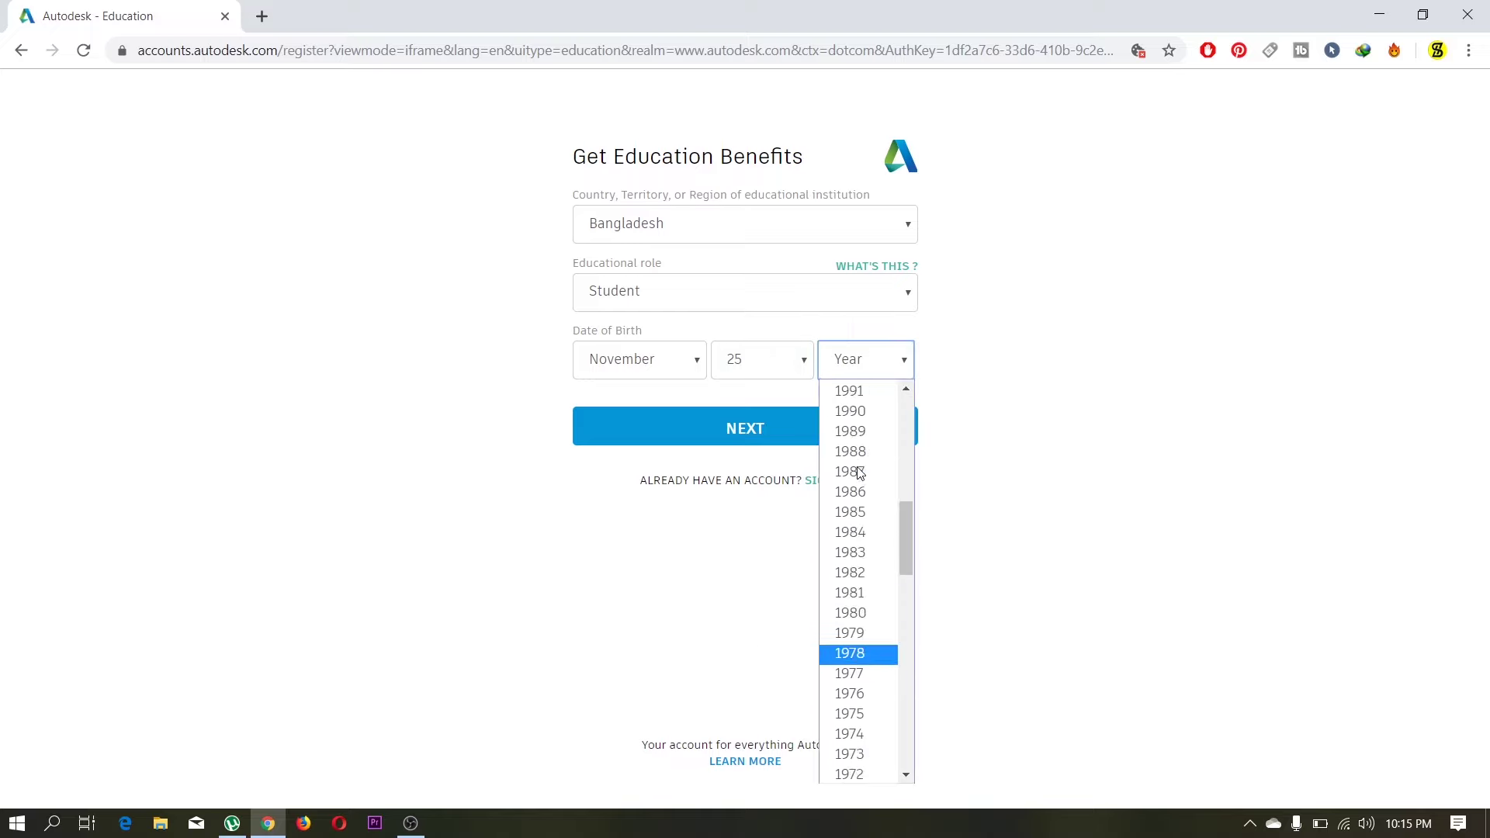
scroll(860, 471, "up", 5)
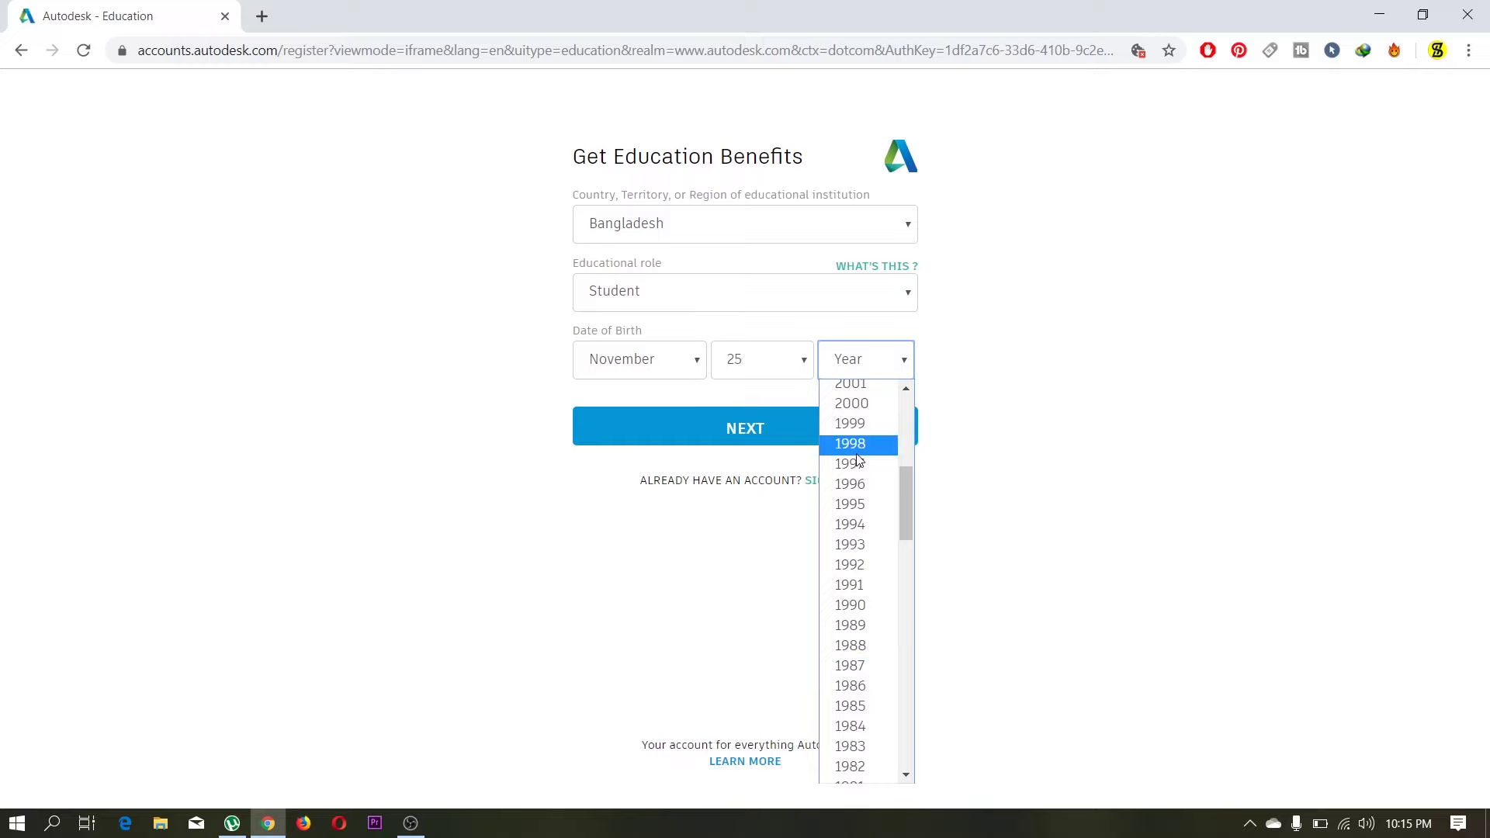
left_click(858, 453)
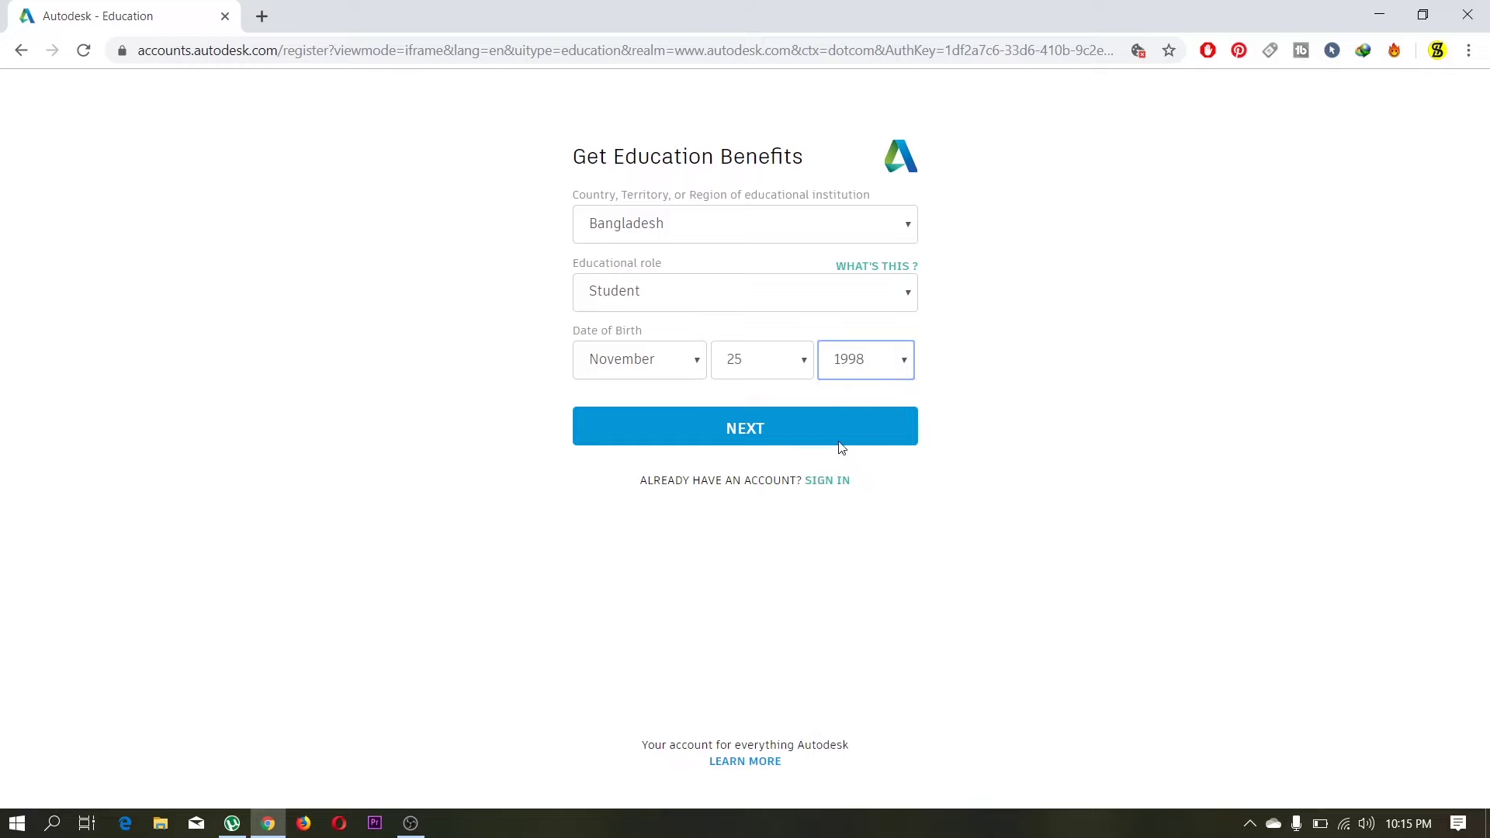
left_click(799, 434)
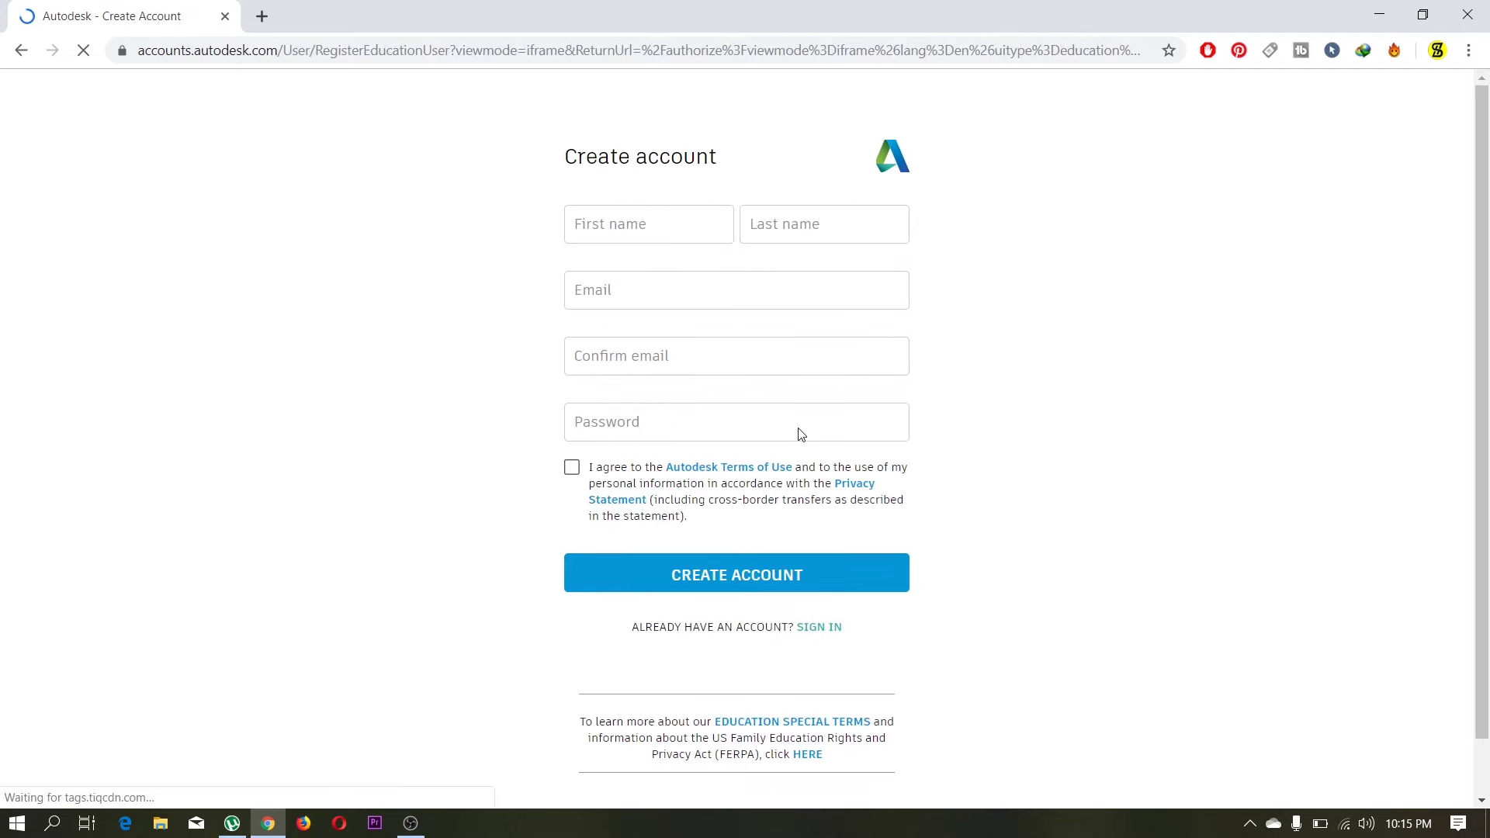
- Enter the user's first and last name in the sign-up form
left_click(699, 226)
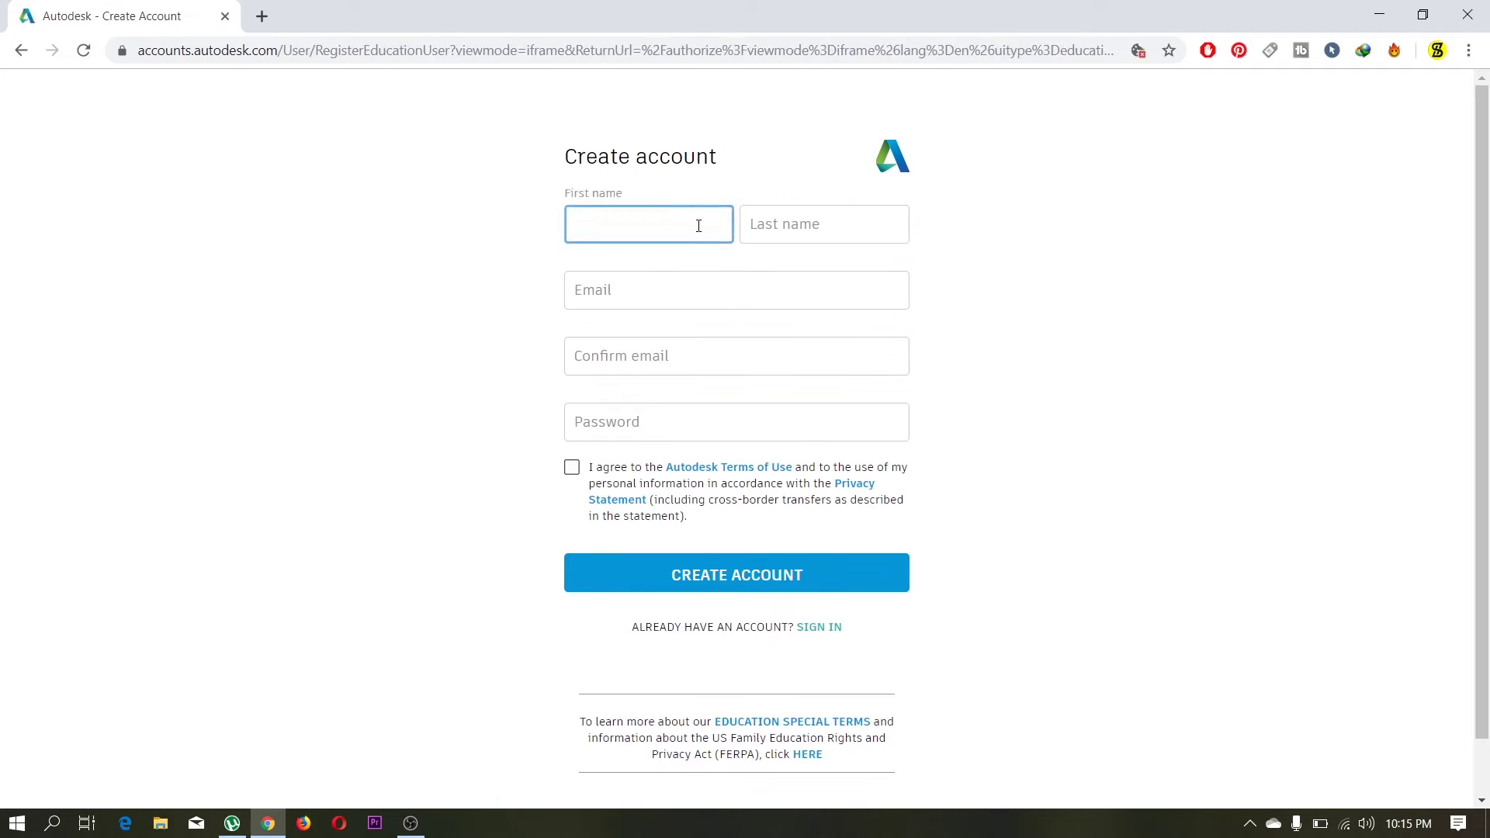
key("BackSpace")
key("BackSpace")
left_click(830, 219)
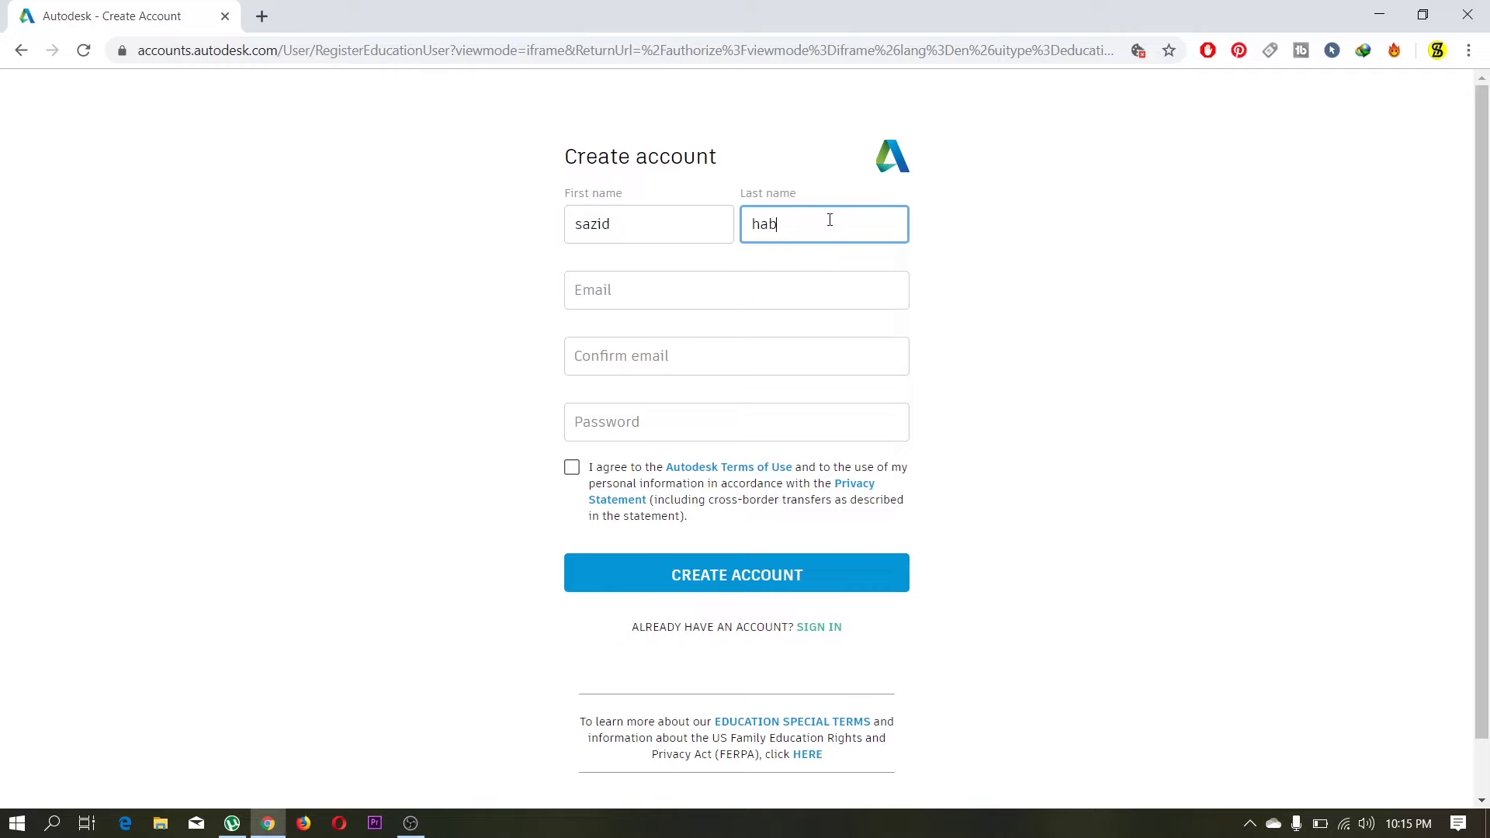
- Enter the e-mail address and copy it into the Confirm email field
left_click(732, 295)
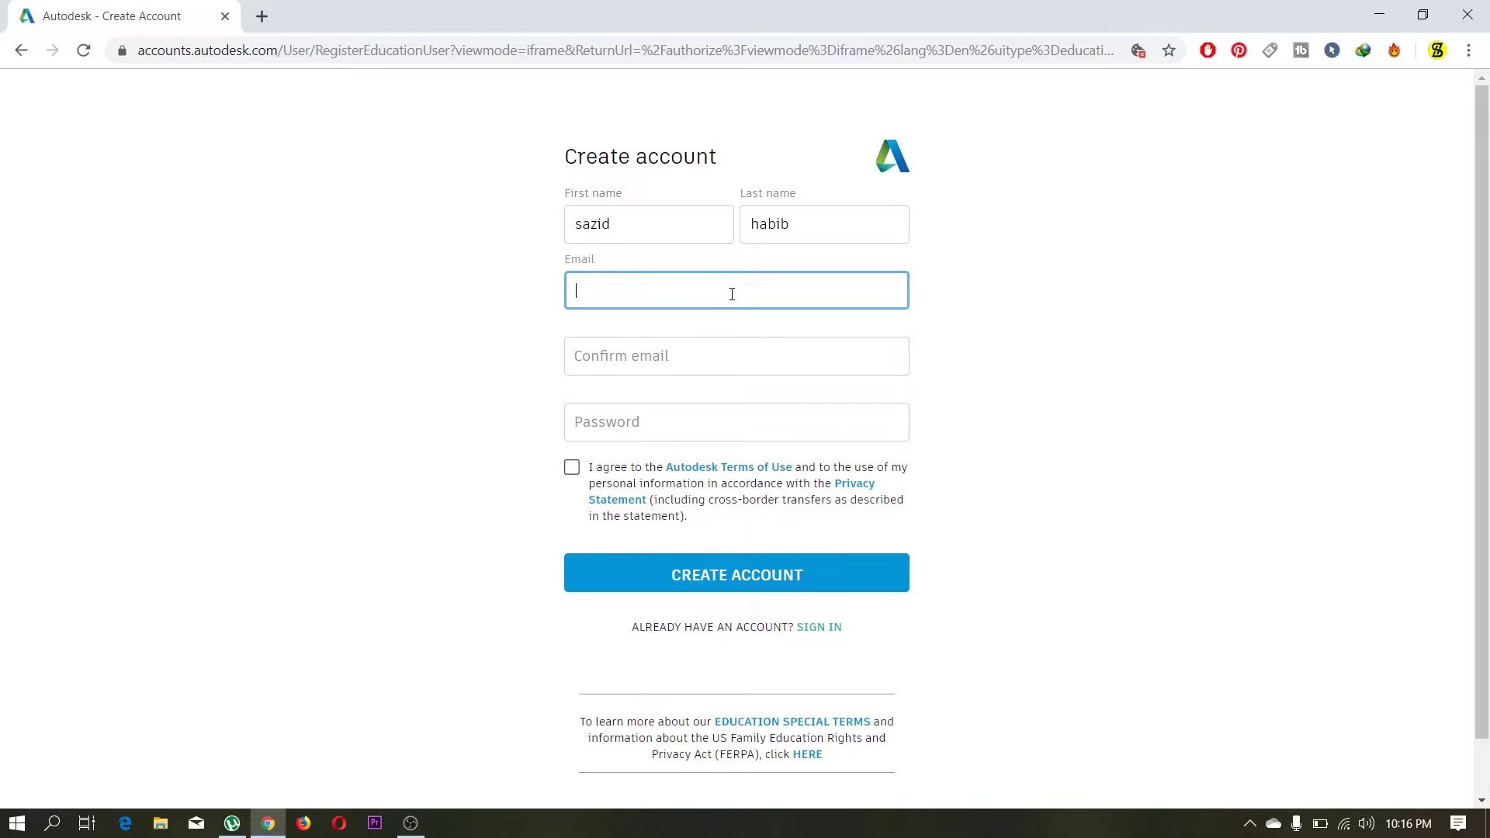
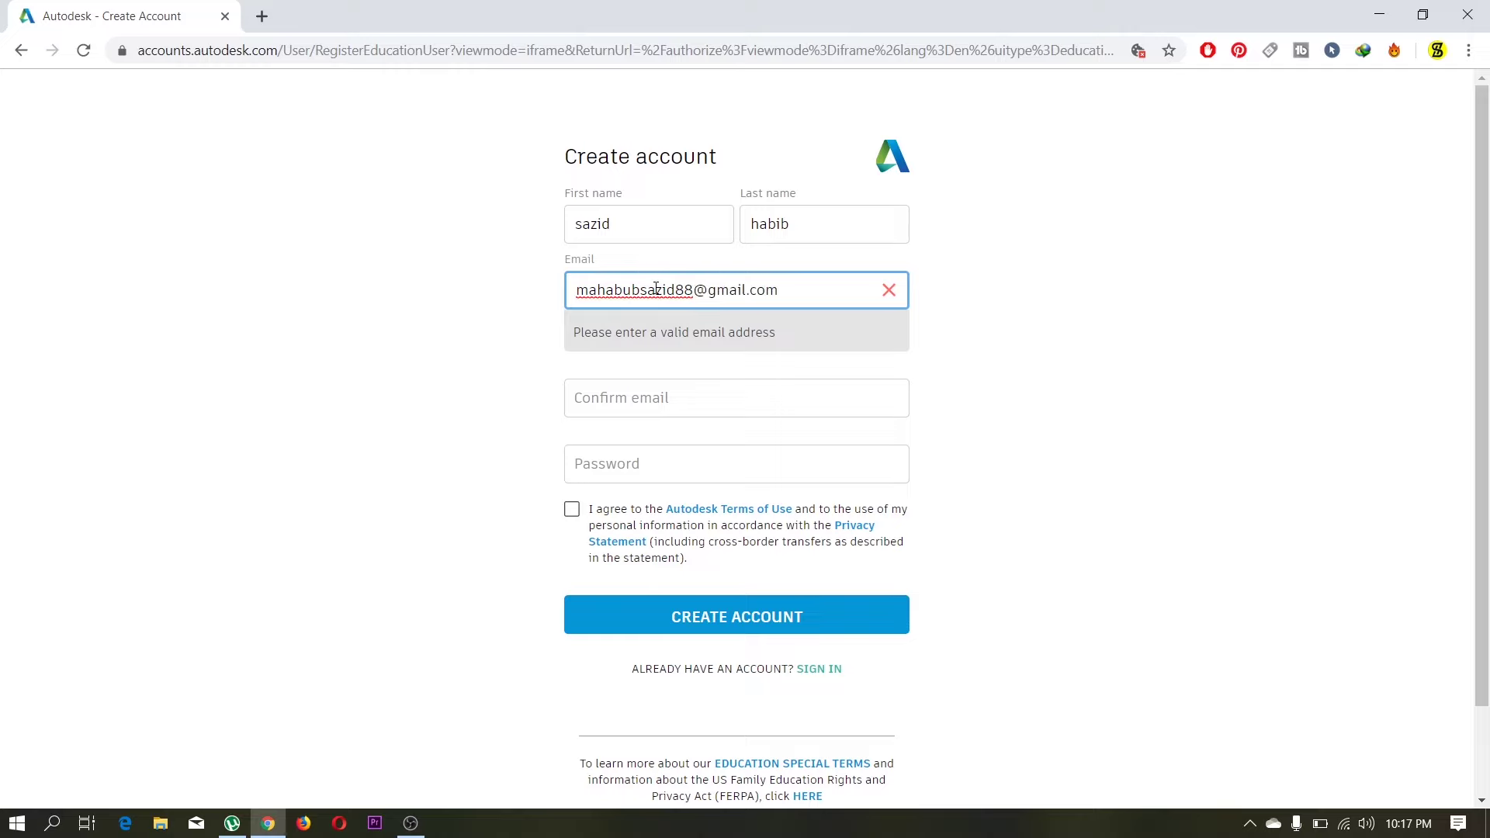
left_click_drag(777, 290, 570, 298)
key("ctrl+c")
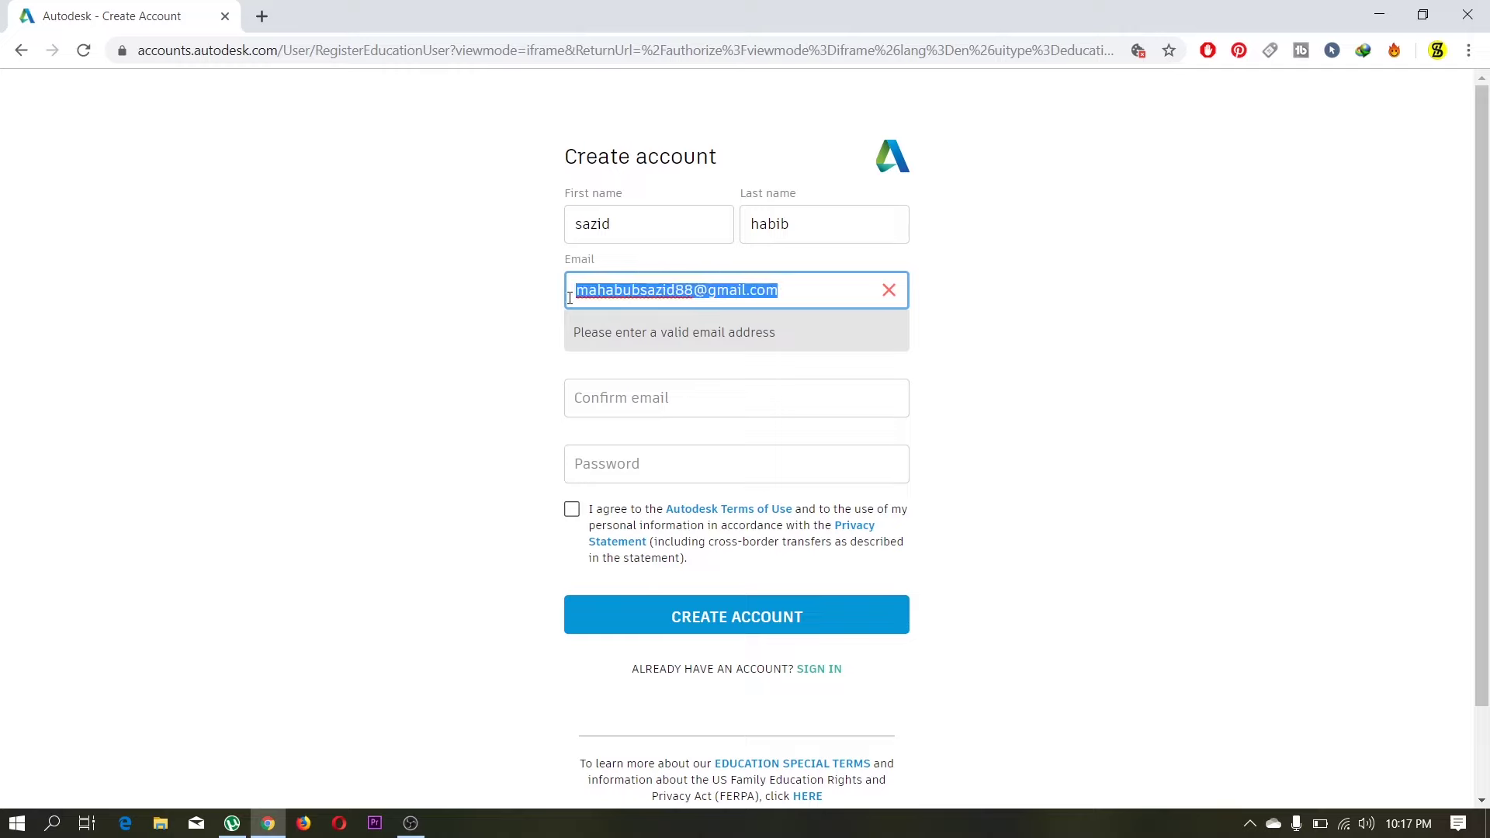
left_click(604, 399)
key("ctrl+v")
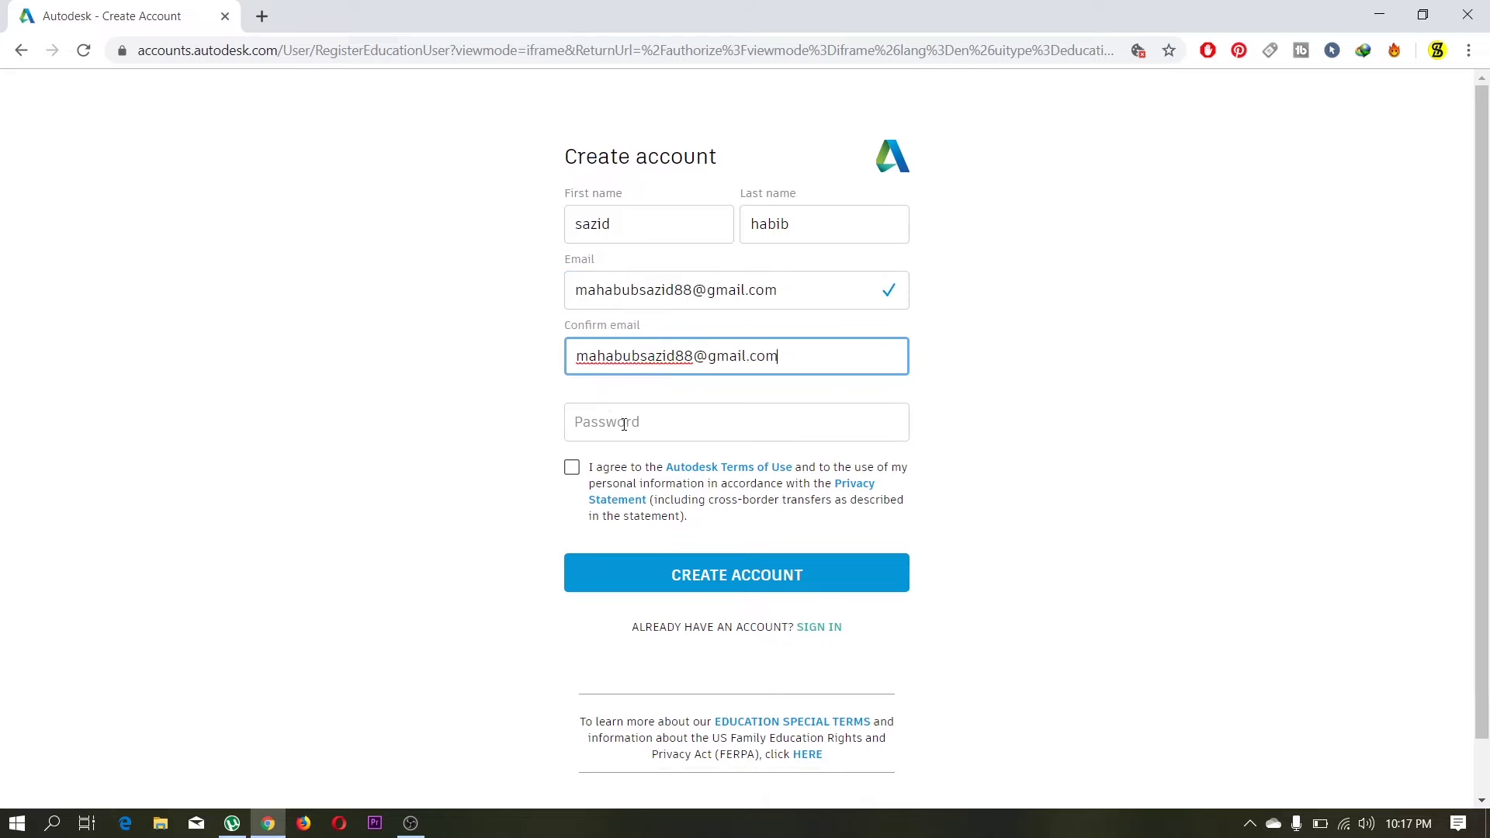
- Enter the account password, accept the Terms of Use, create the account and dismiss the save-password prompt
left_click(624, 424)
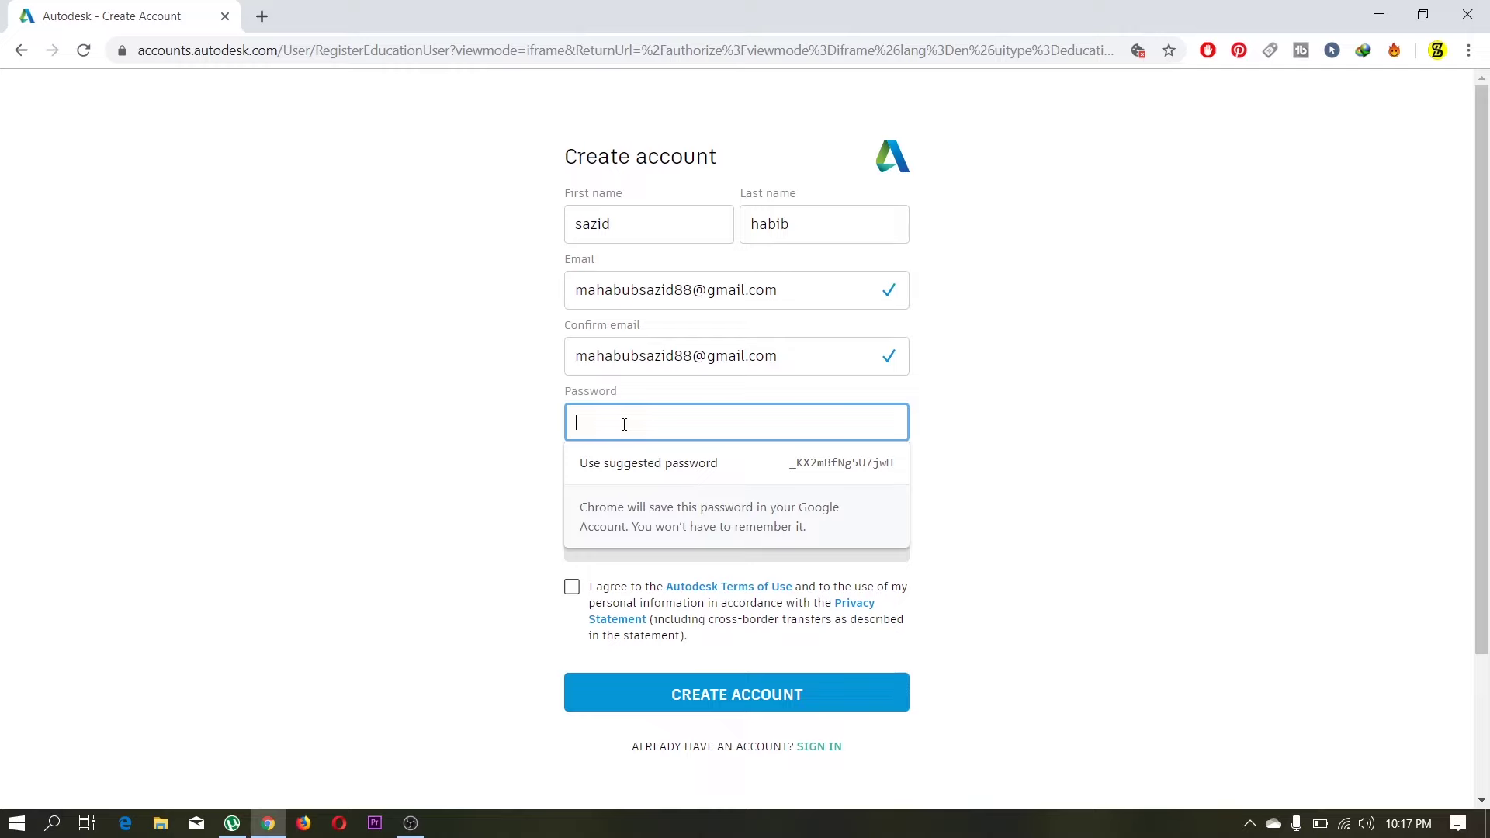
key("BackSpace")
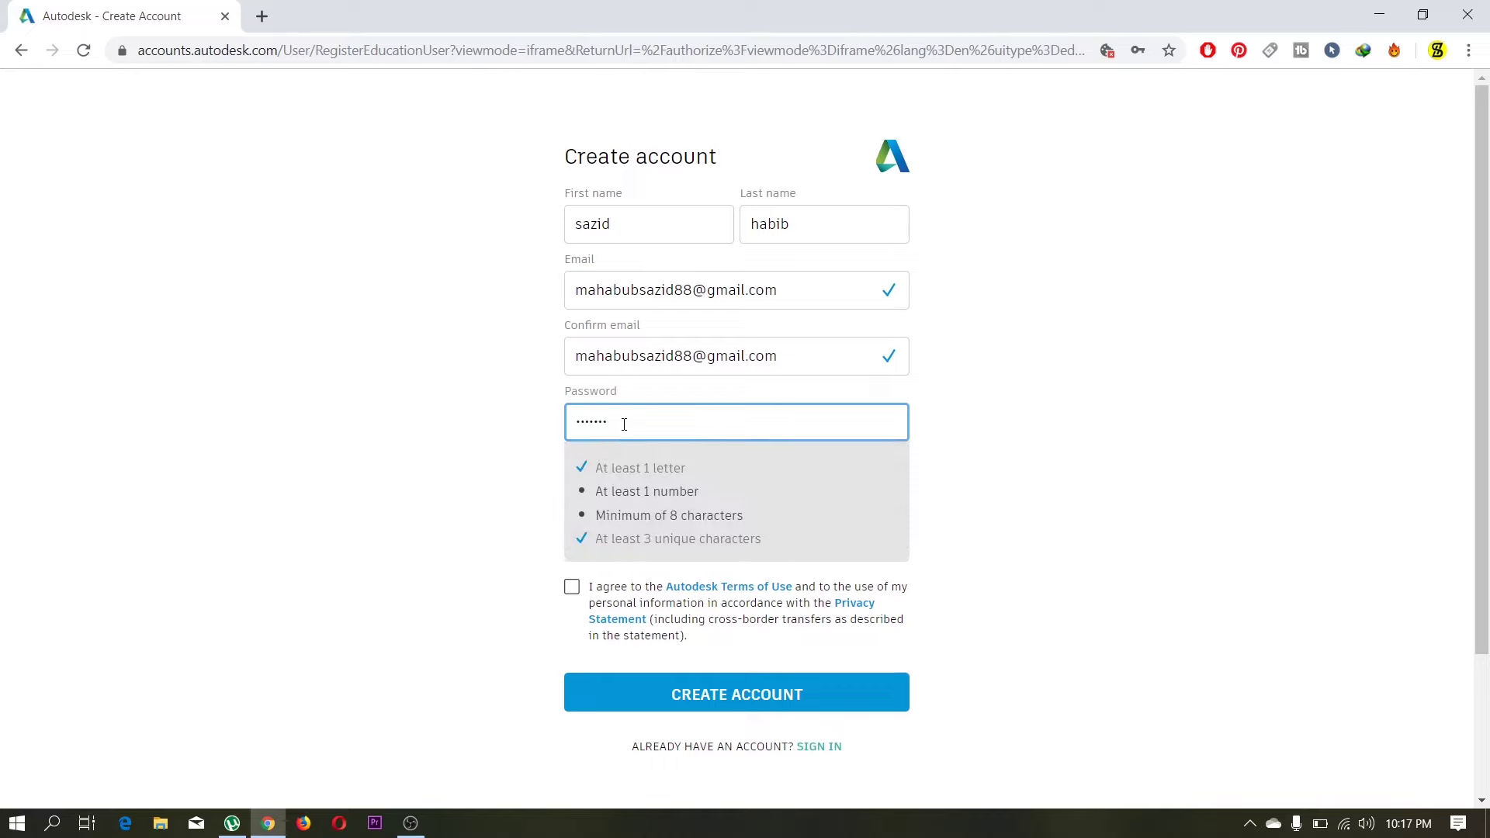
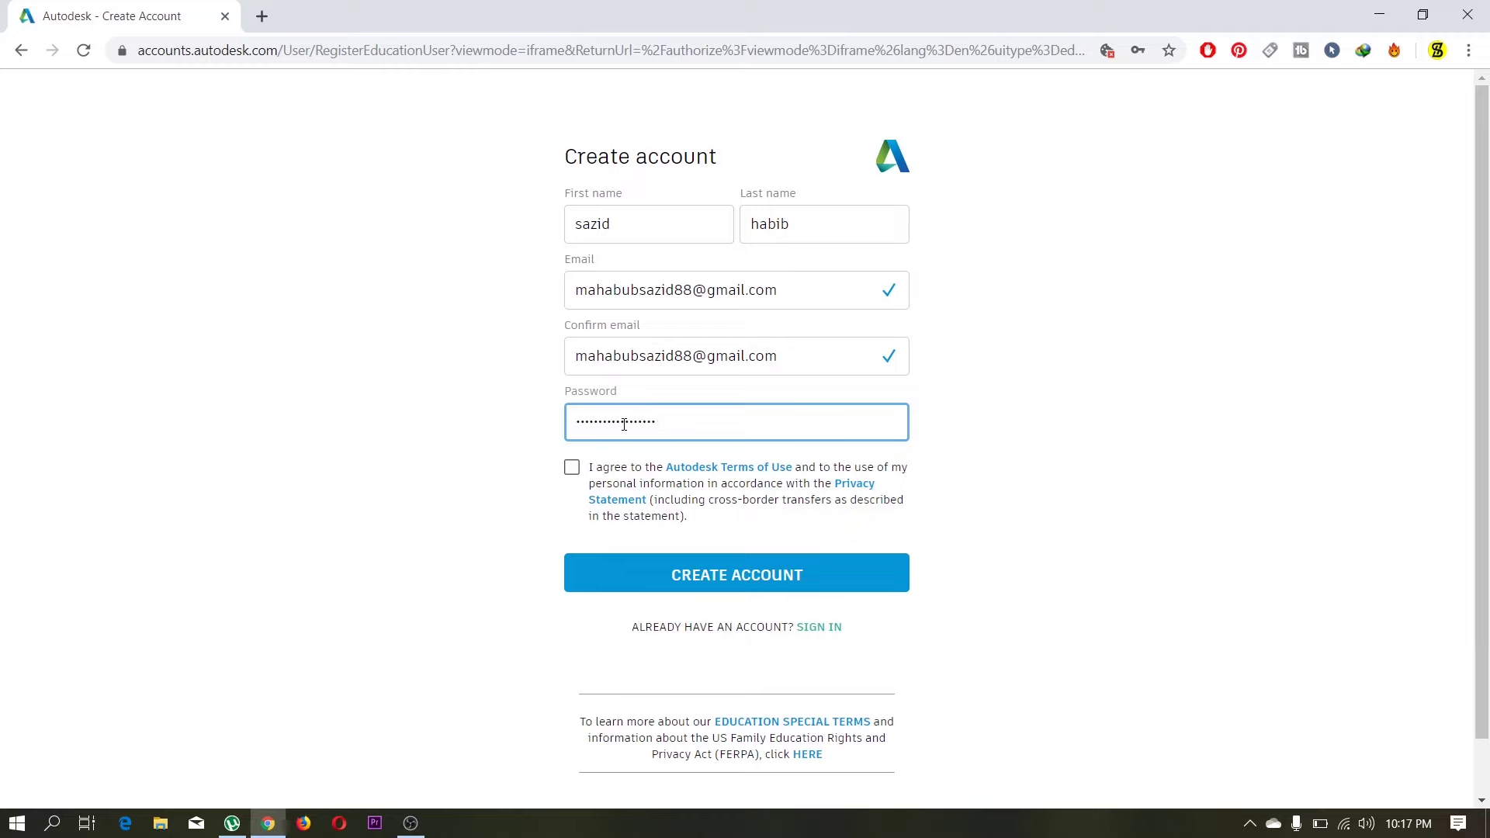
left_click(572, 467)
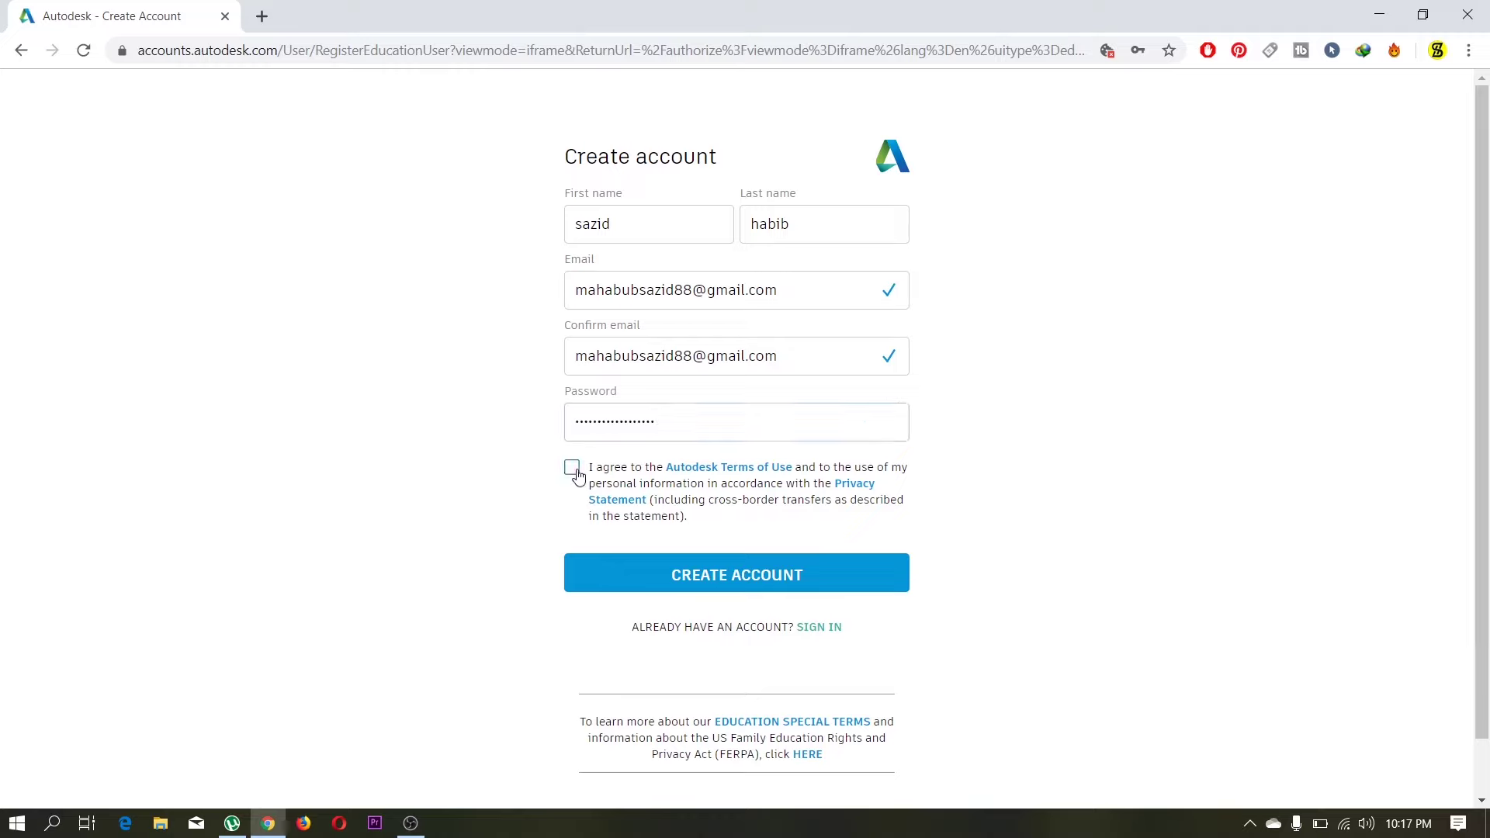
left_click(720, 588)
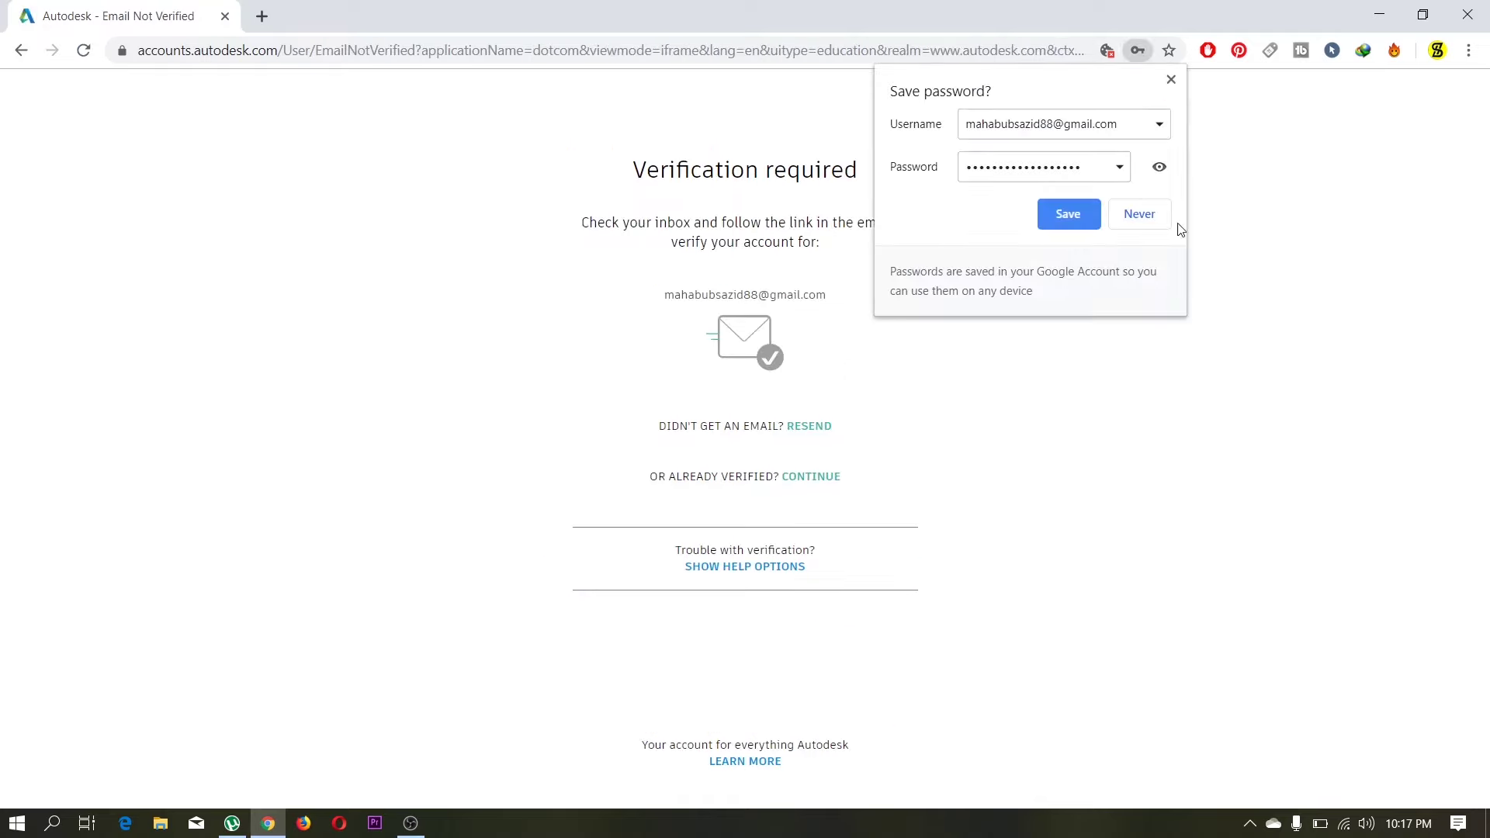
left_click(1081, 215)
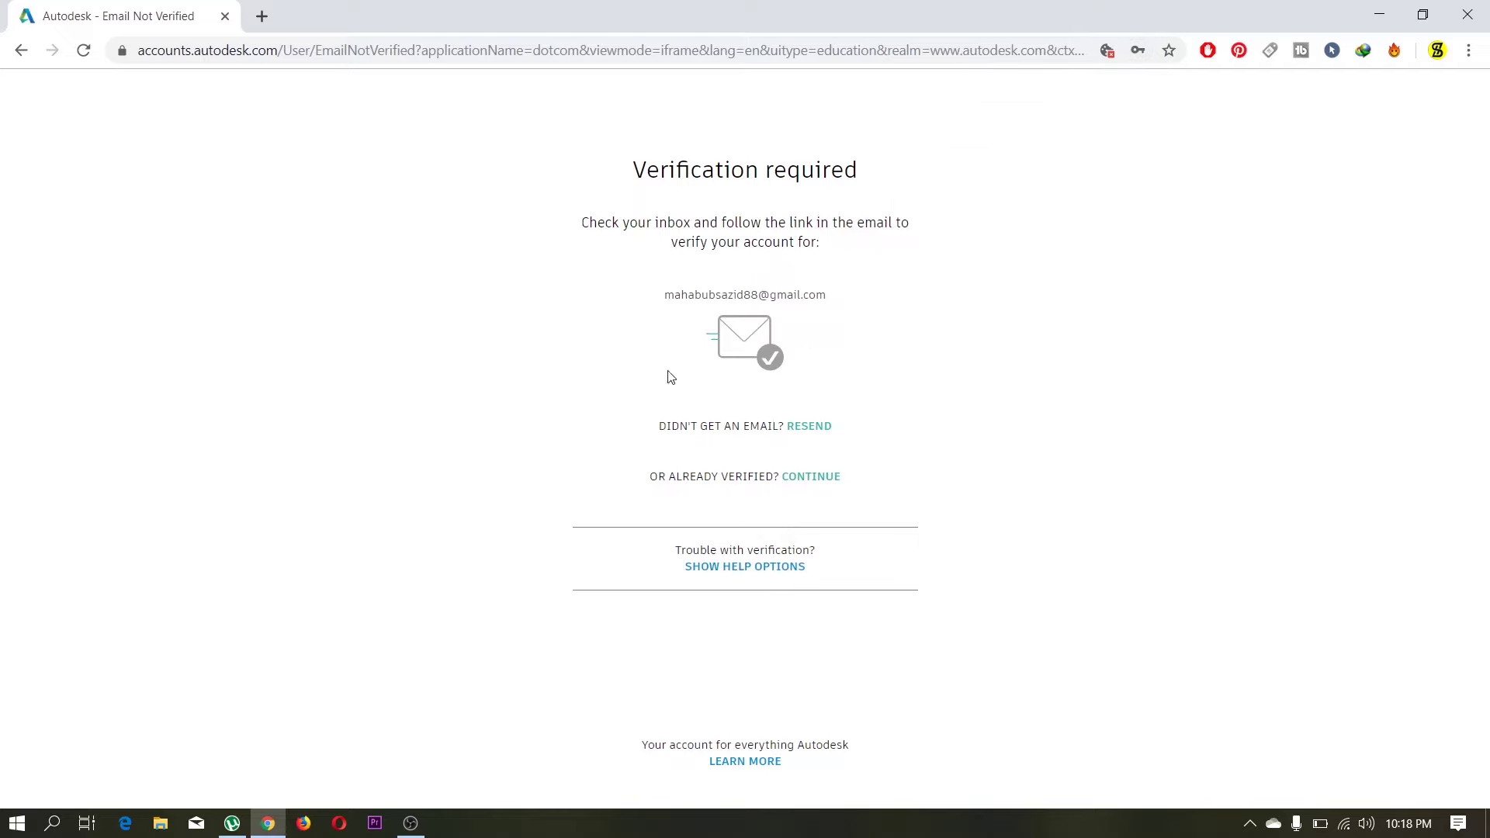
- In Gmail in a new tab, open the Verify your Autodesk account email and follow its VERIFY EMAIL link
left_click(262, 16)
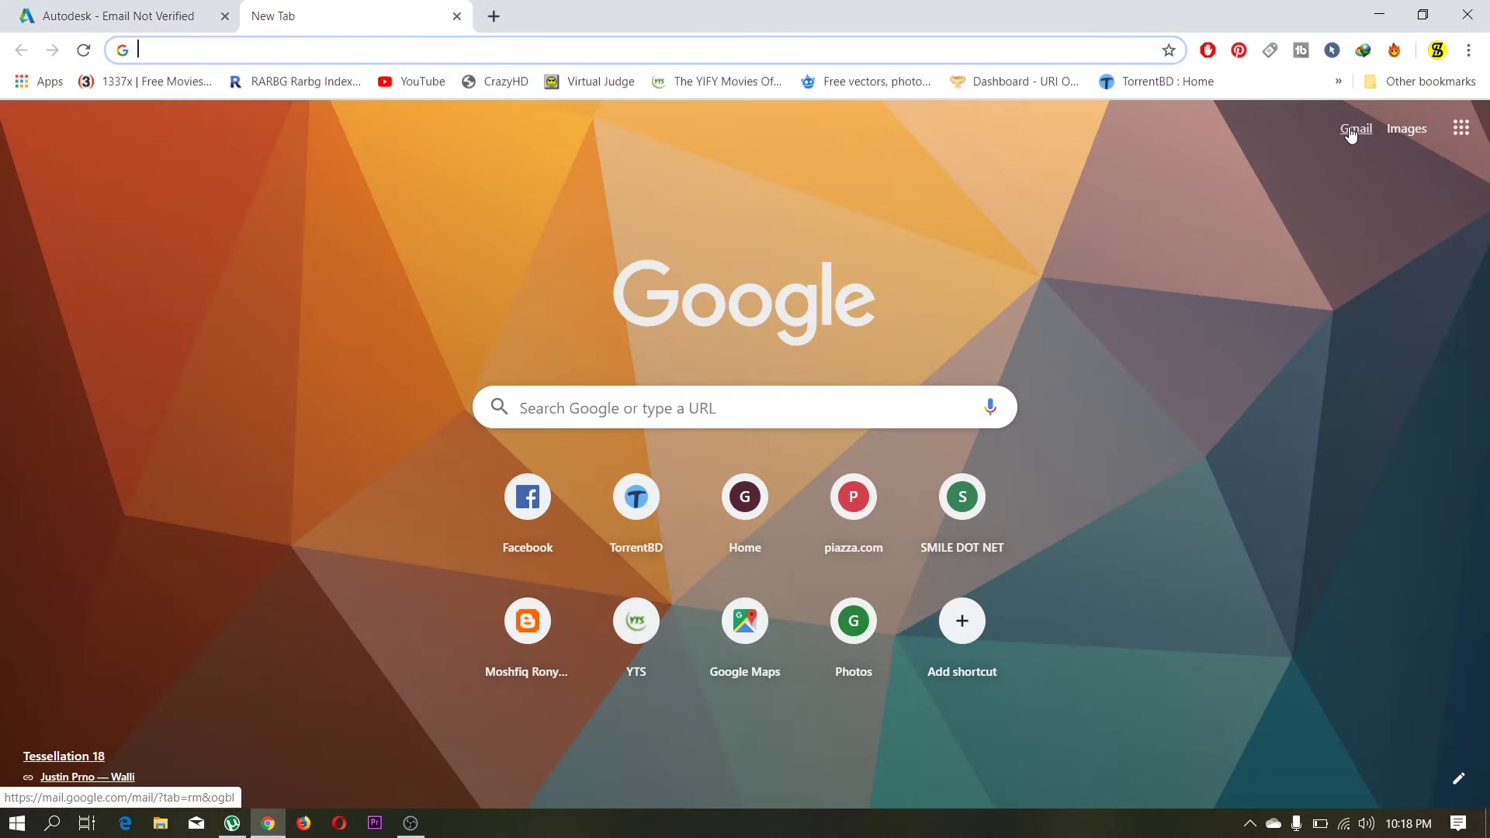
left_click(1356, 128)
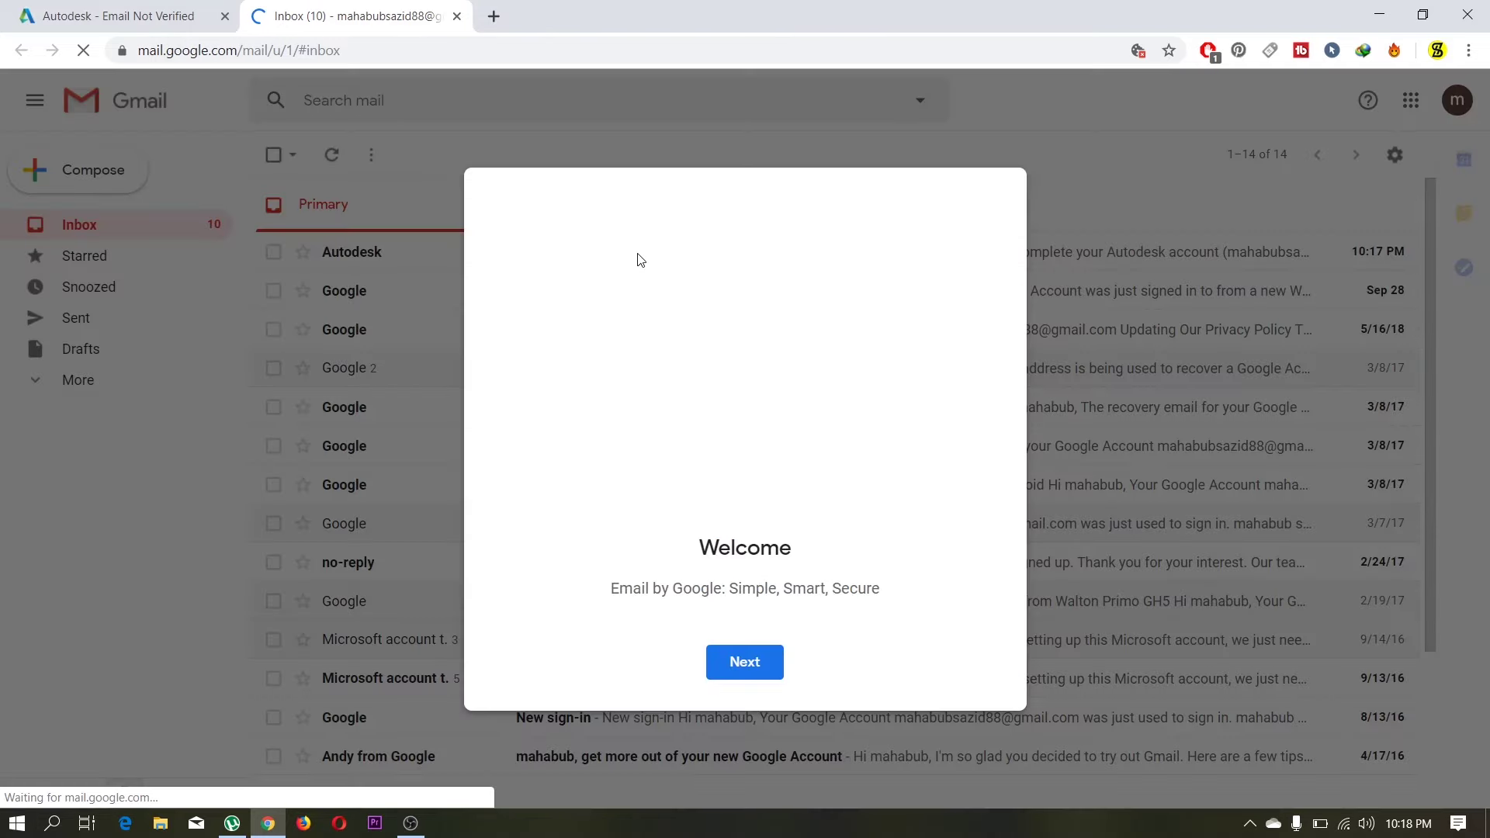
left_click(734, 665)
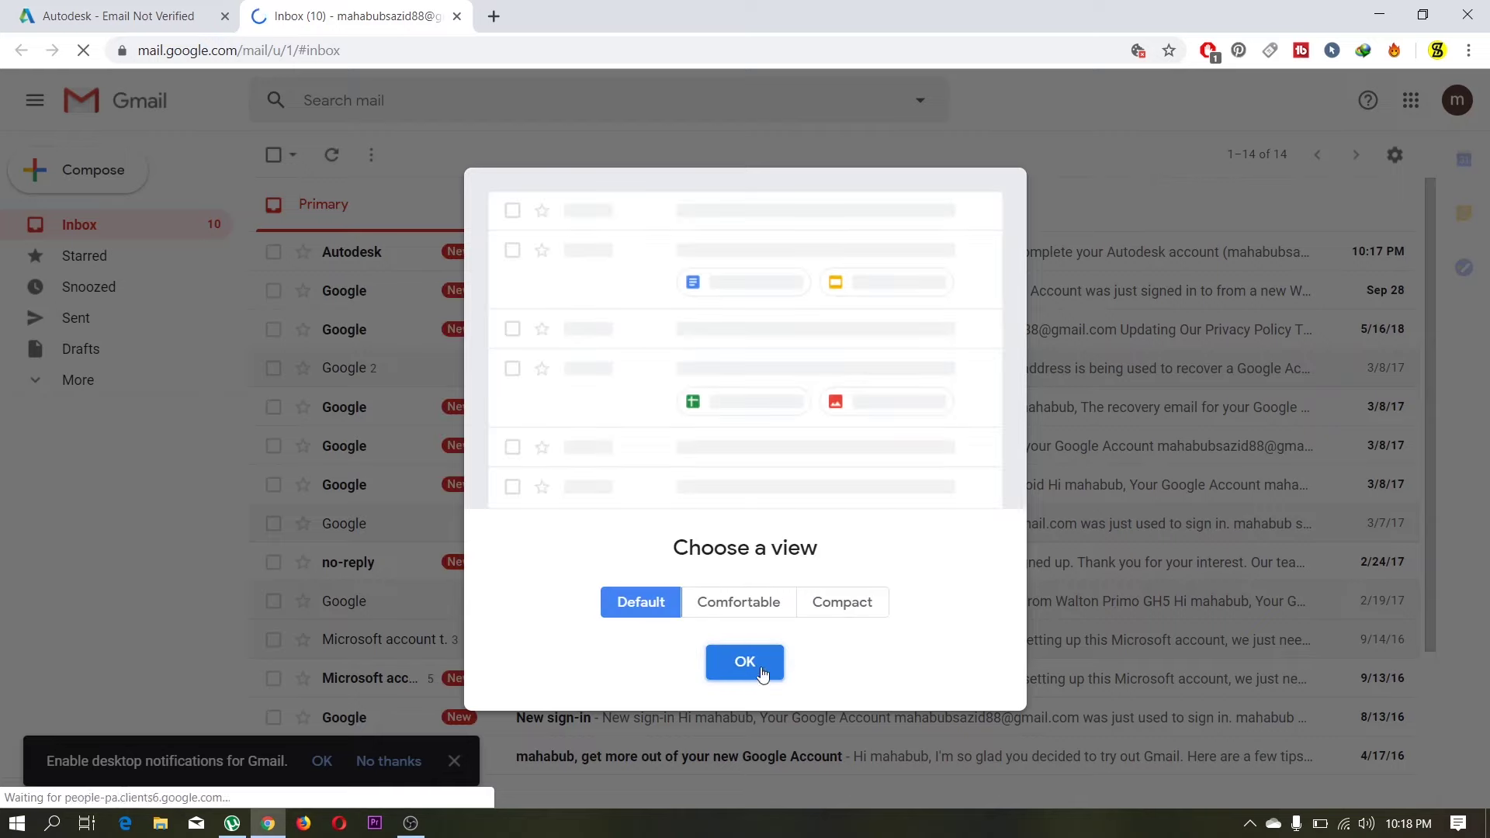
left_click(762, 674)
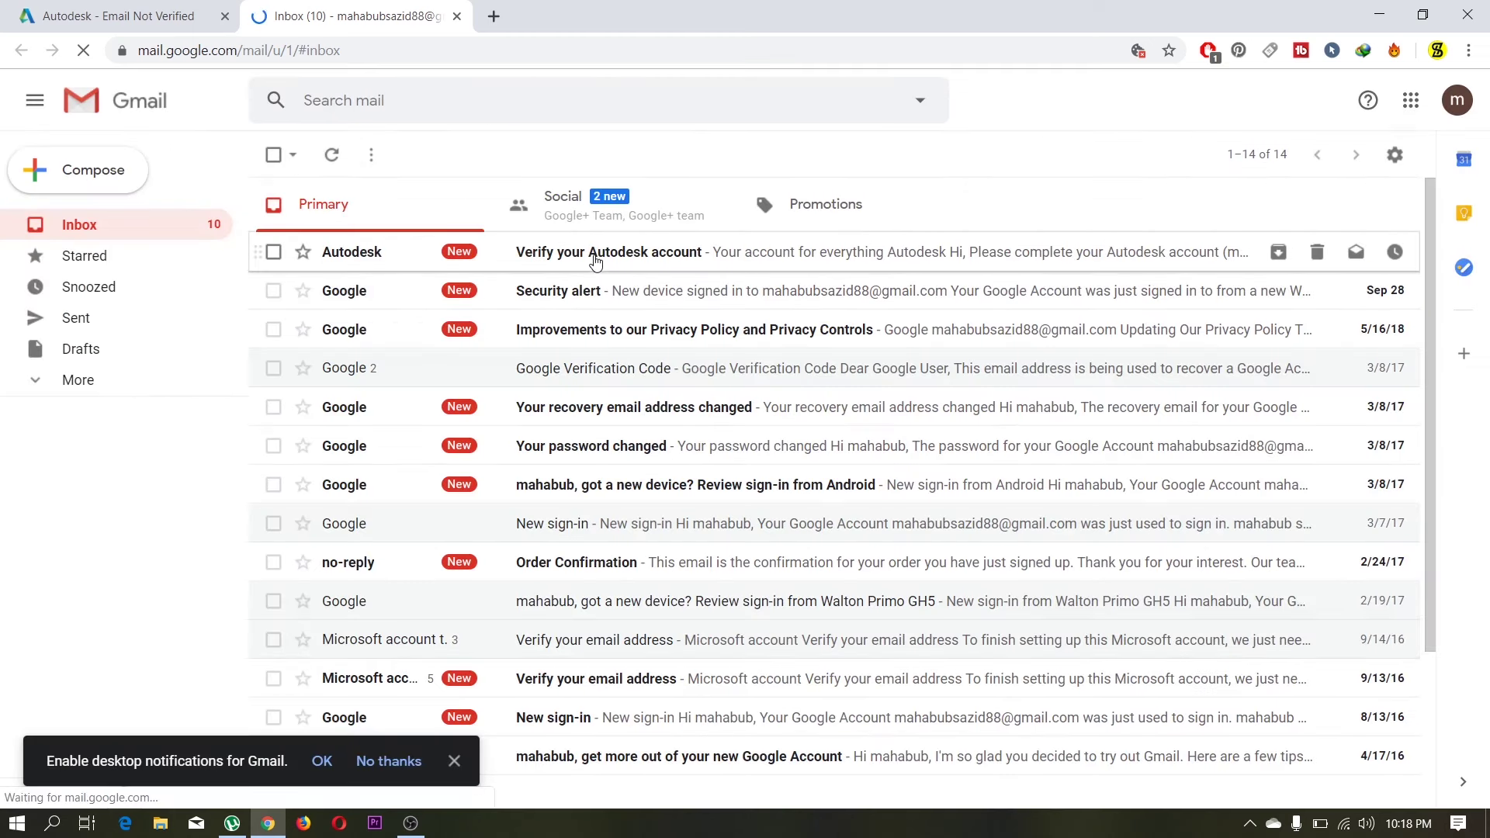
mouse_move(598, 254)
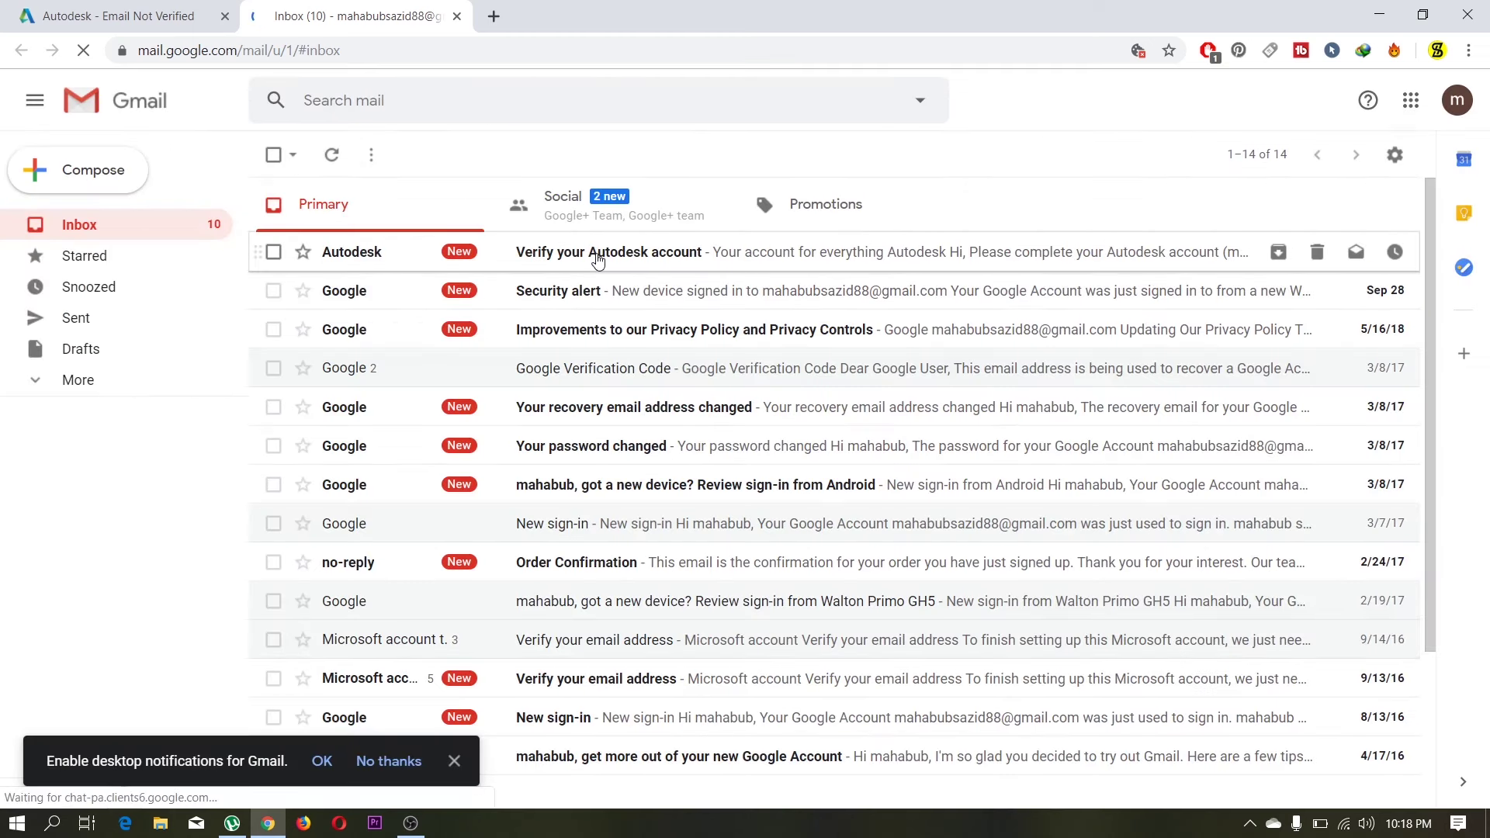
left_click(597, 256)
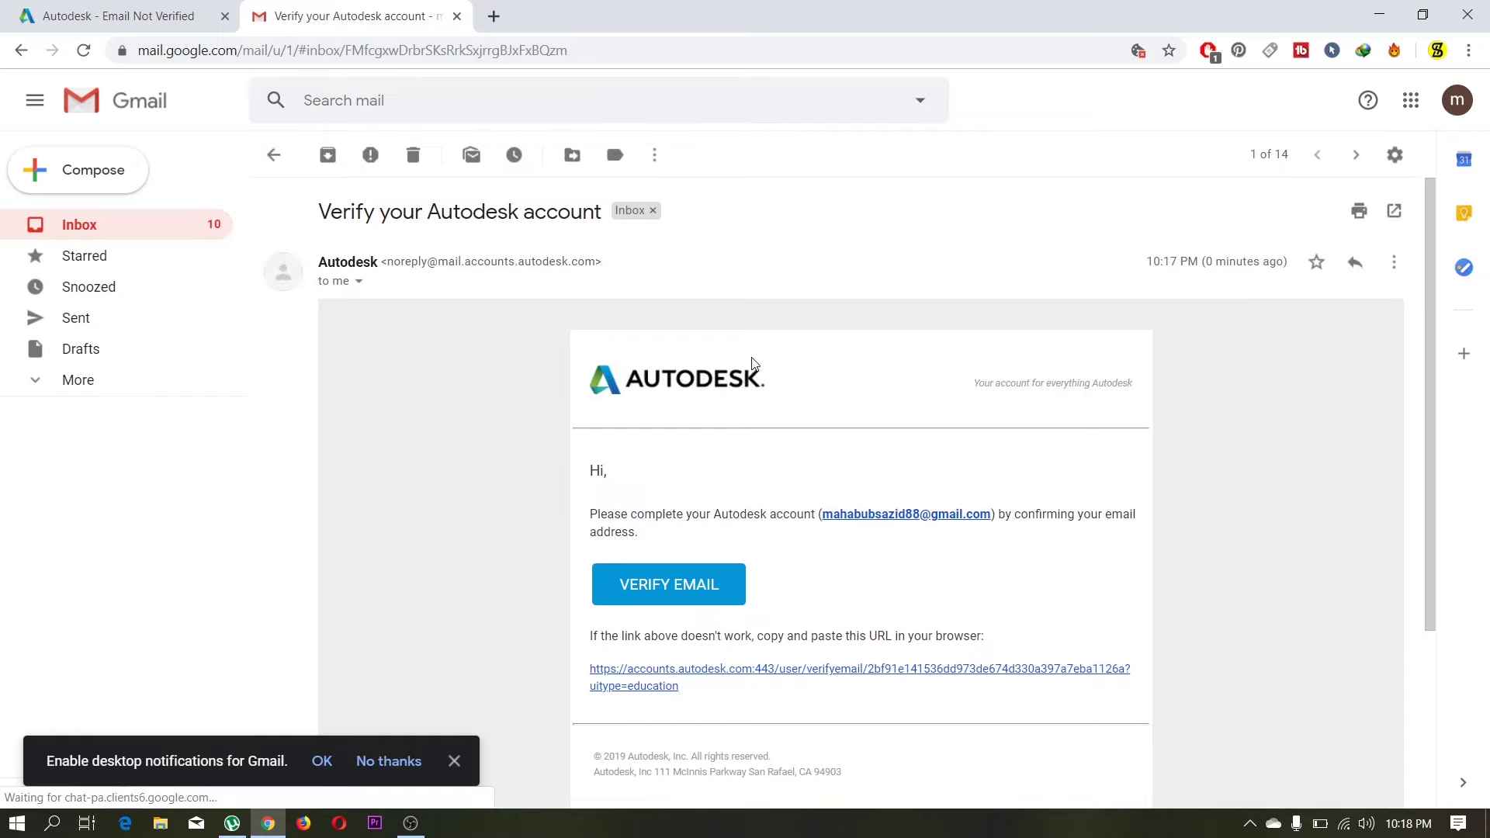
scroll(702, 605, "down", 1)
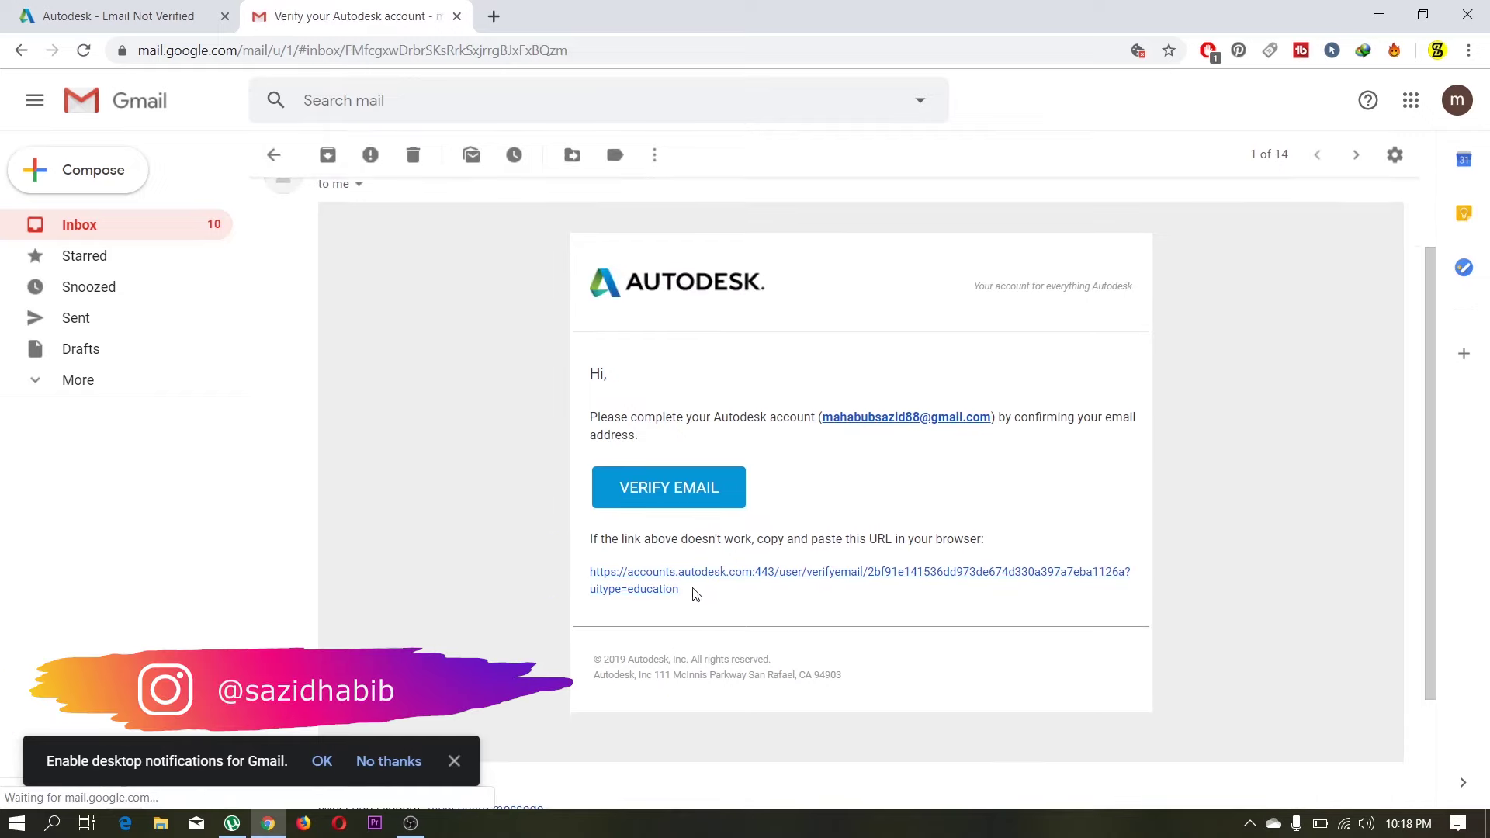
left_click(663, 487)
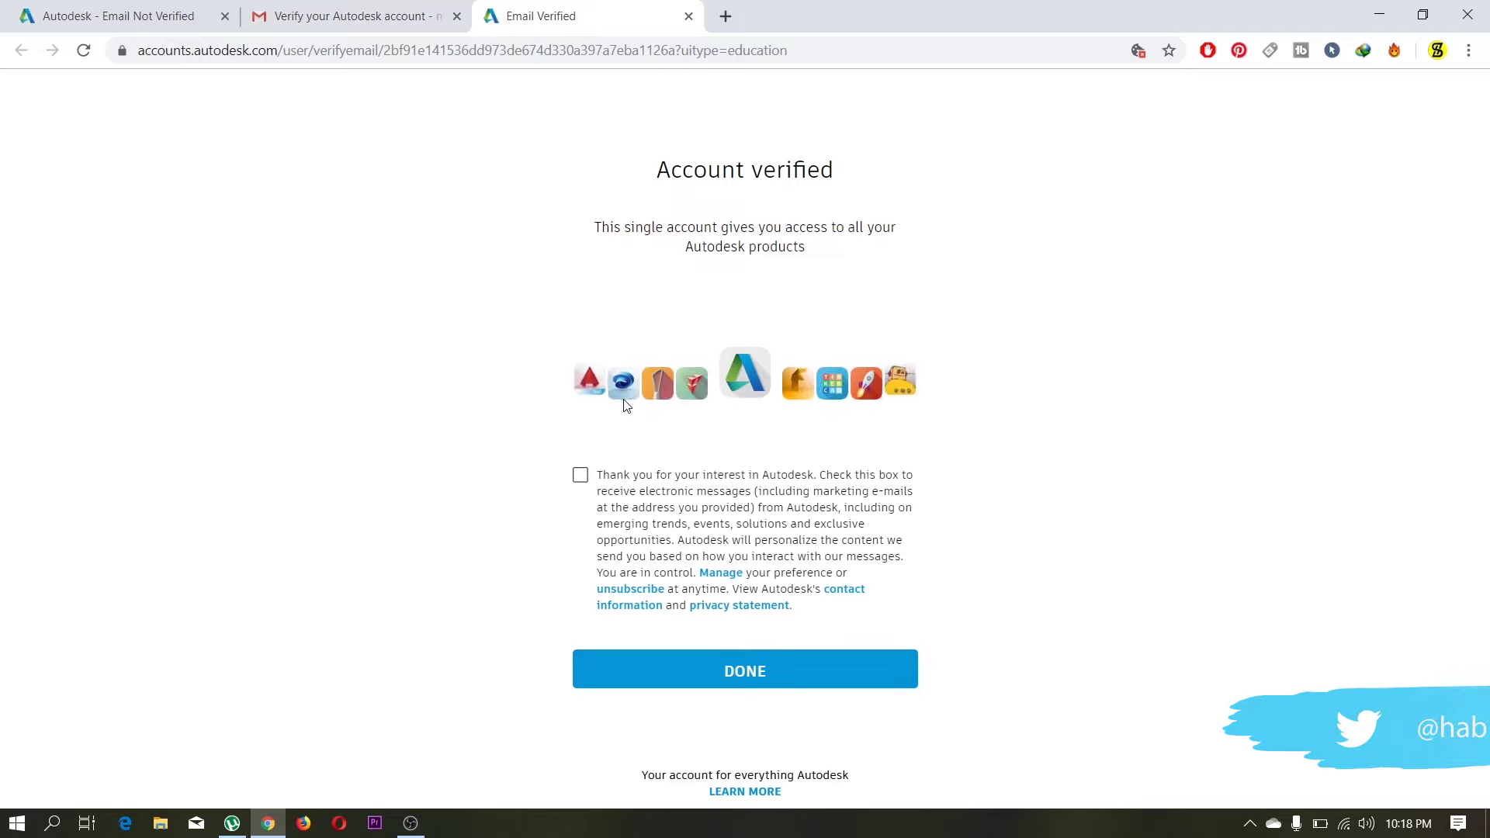
- Opt in to Autodesk marketing emails and finish the Account verified page with DONE
left_click(580, 475)
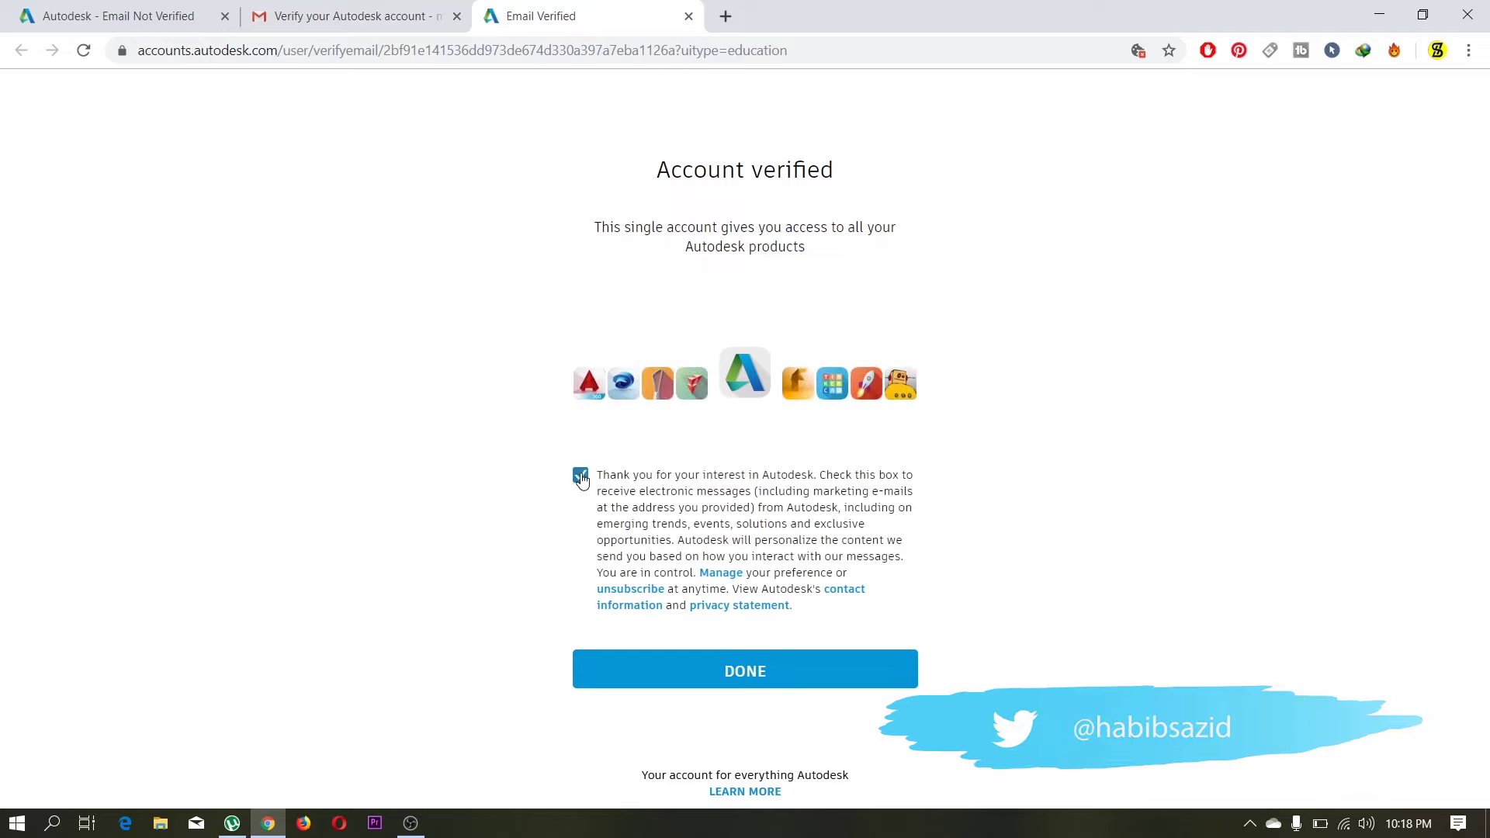
left_click(700, 669)
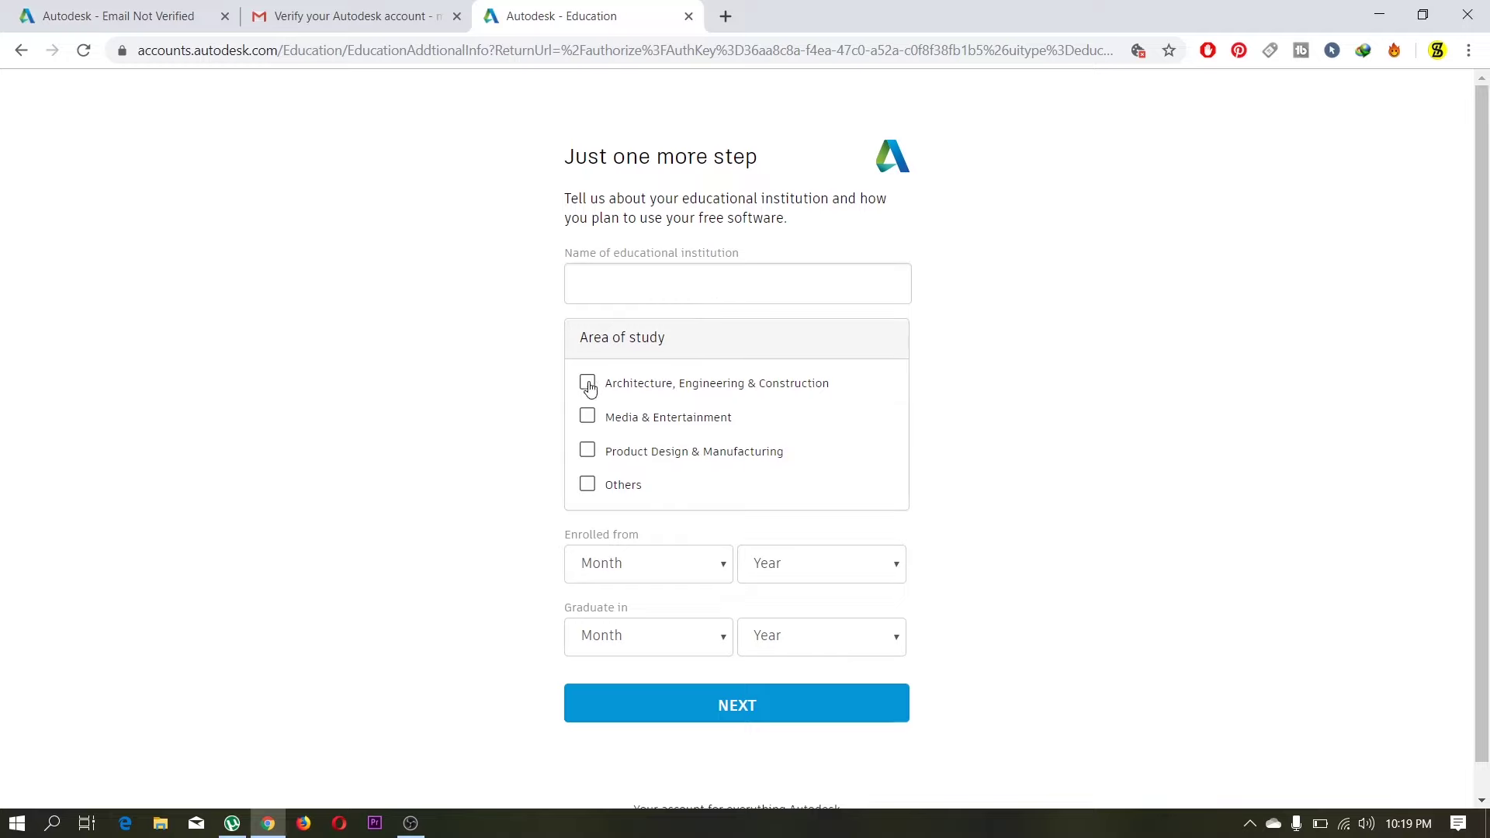
- Choose Architecture, Engineering & Construction, enrolled October 2019 and graduating October 2023
left_click(588, 391)
left_click(714, 572)
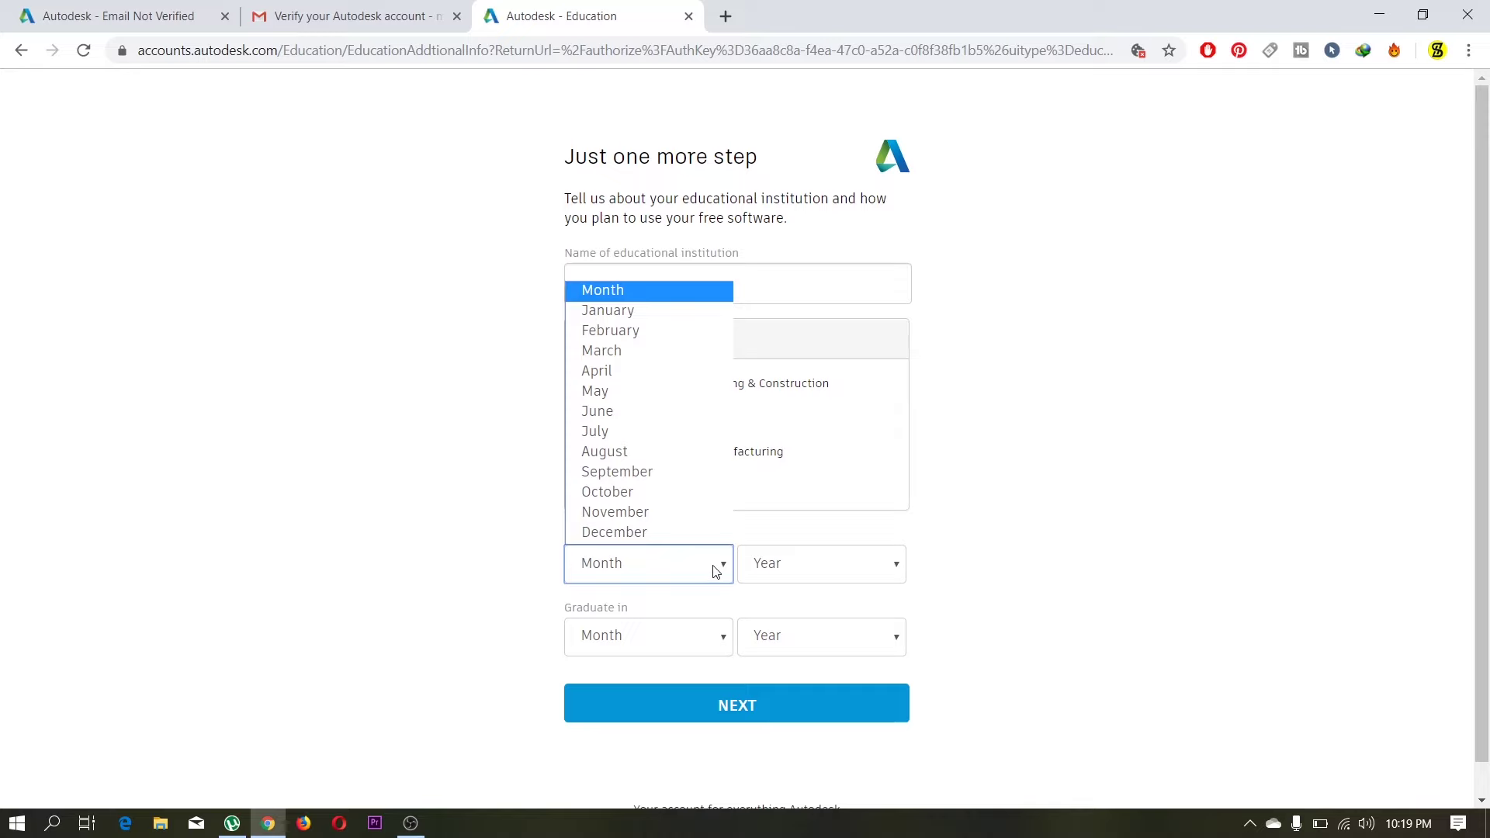
left_click(643, 492)
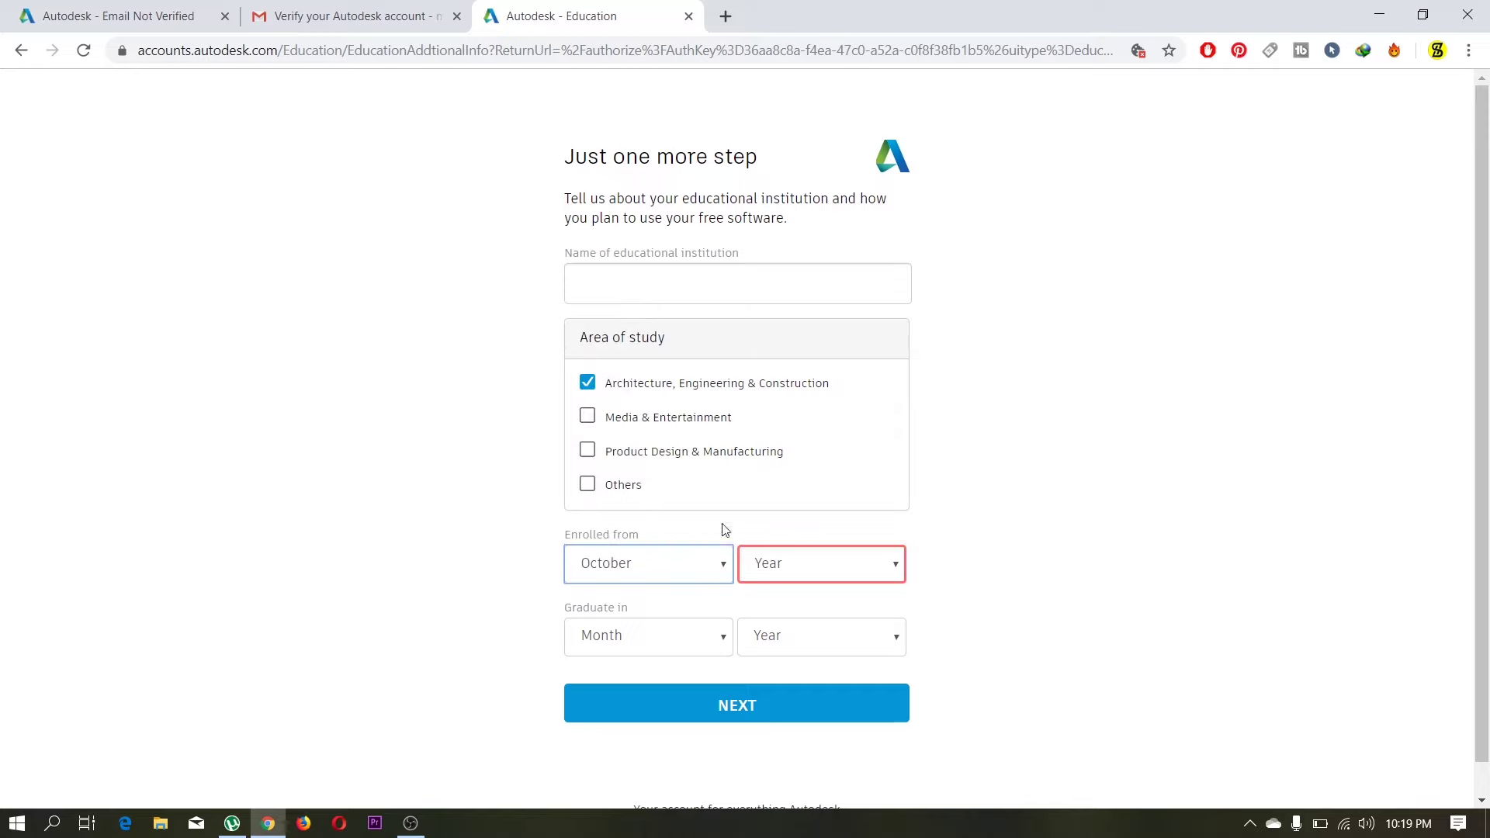
left_click(838, 568)
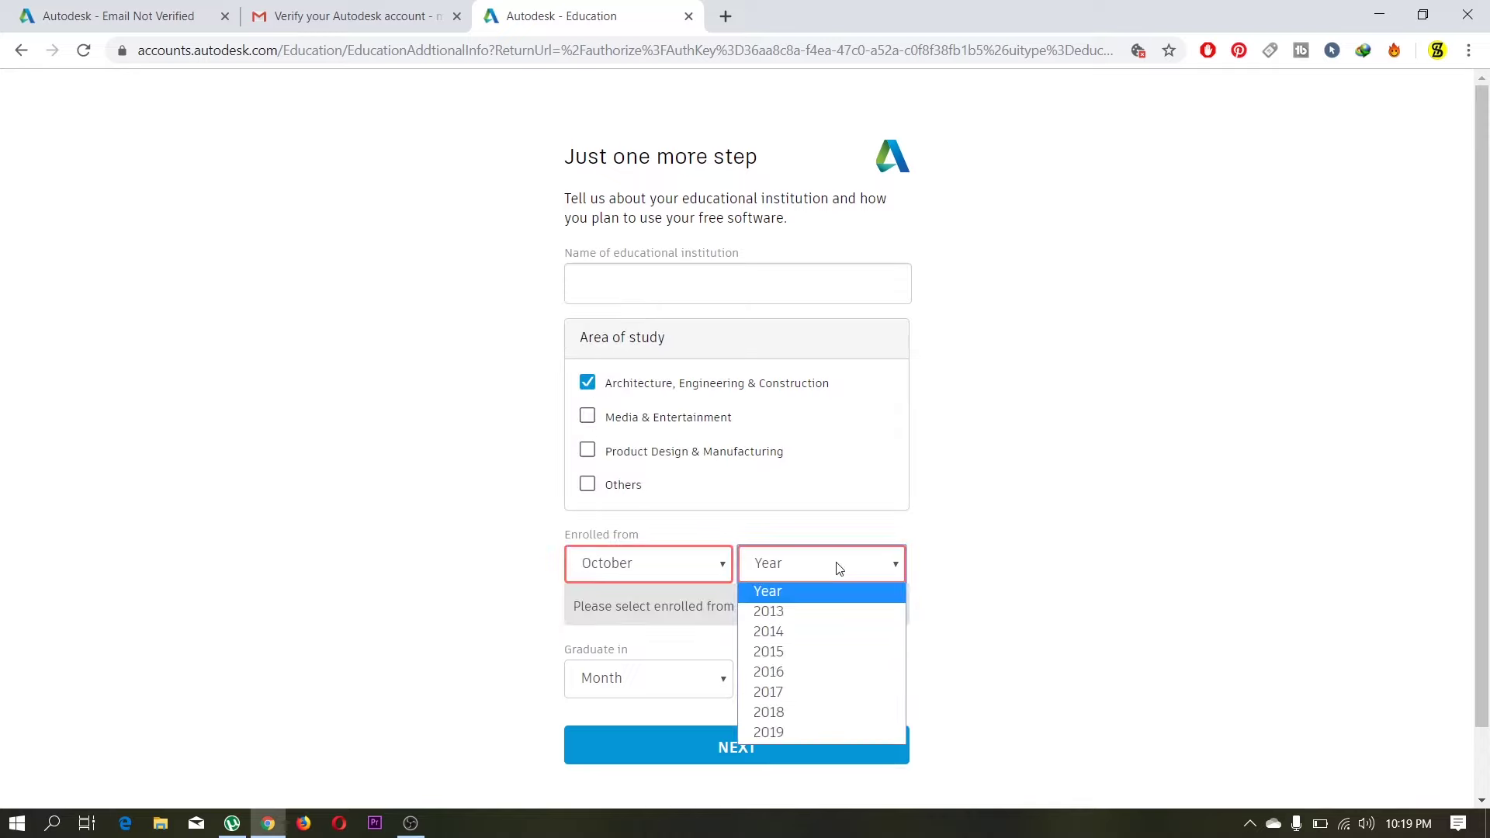
left_click(815, 731)
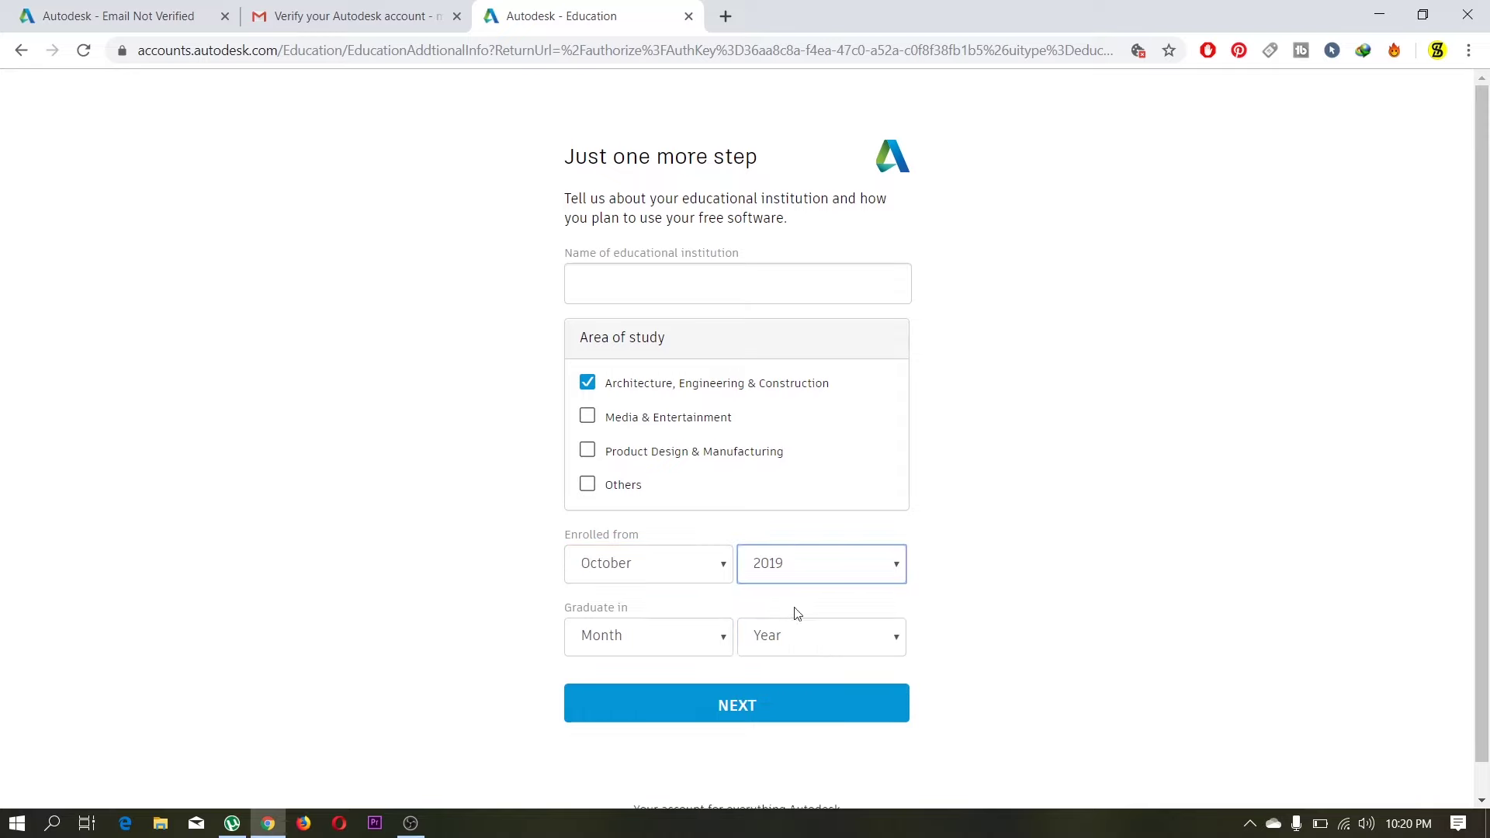
left_click(687, 636)
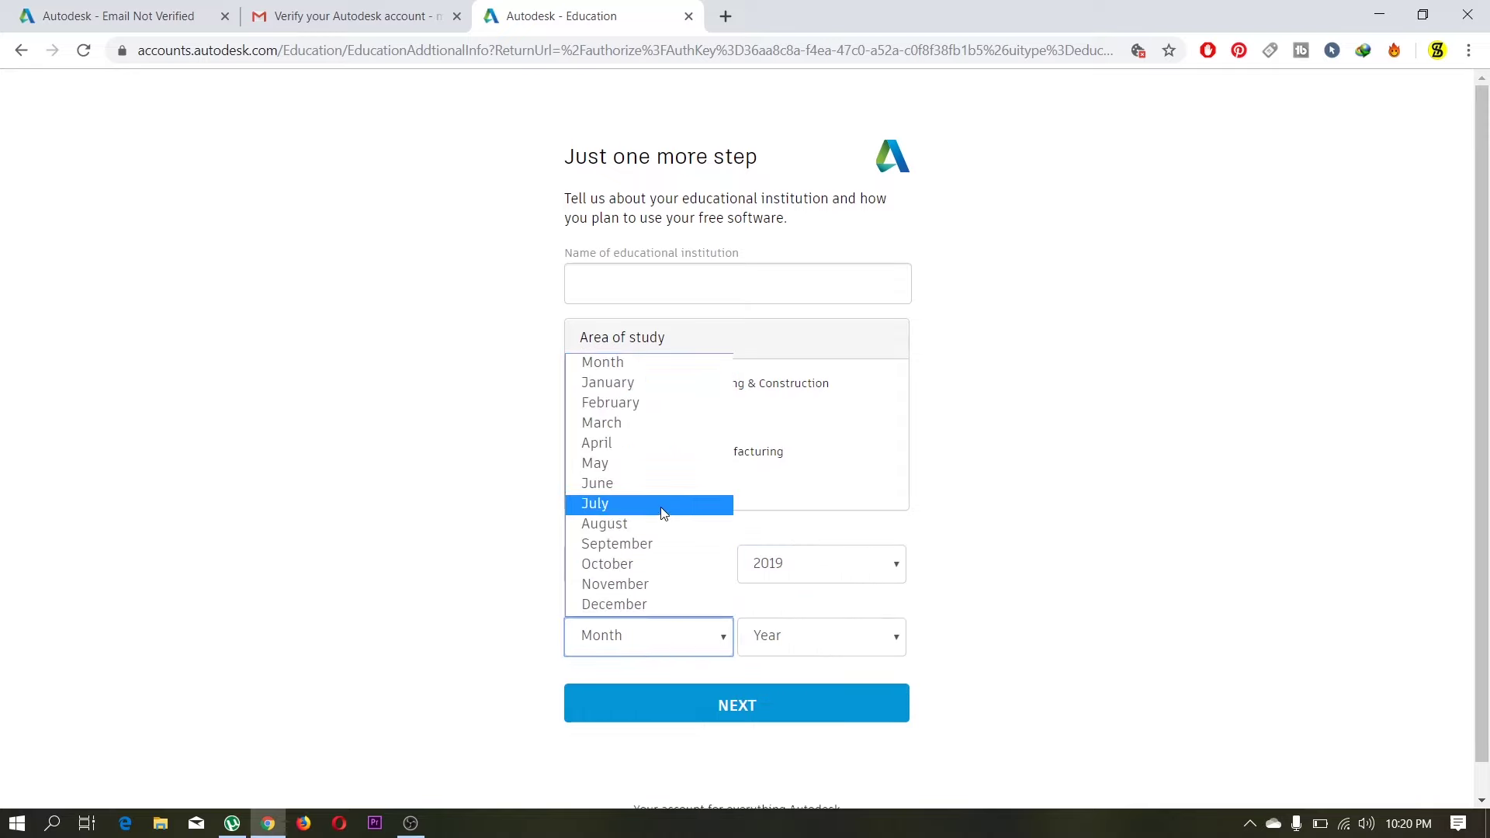
left_click(641, 565)
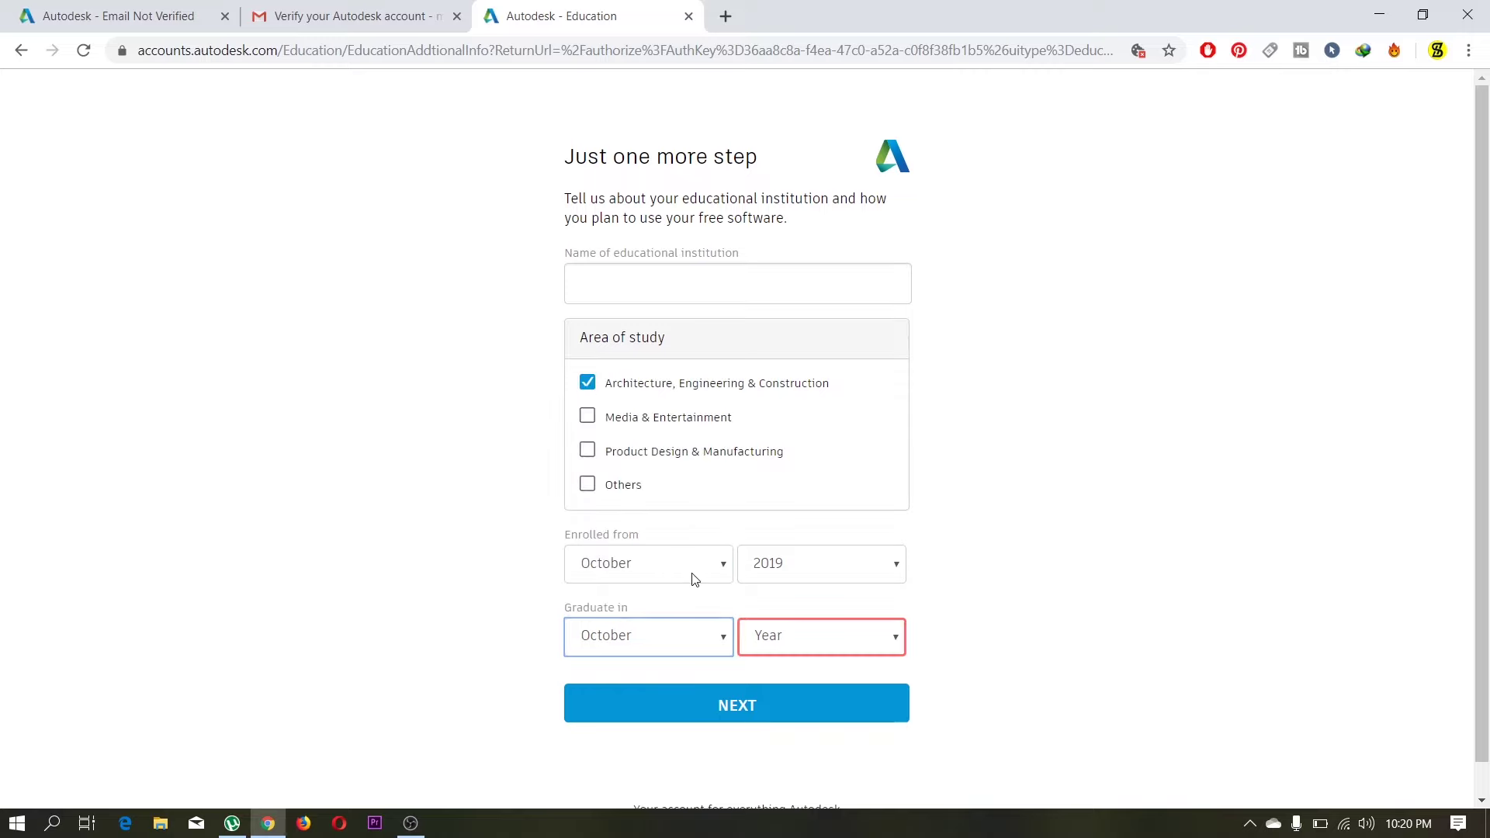
left_click(857, 650)
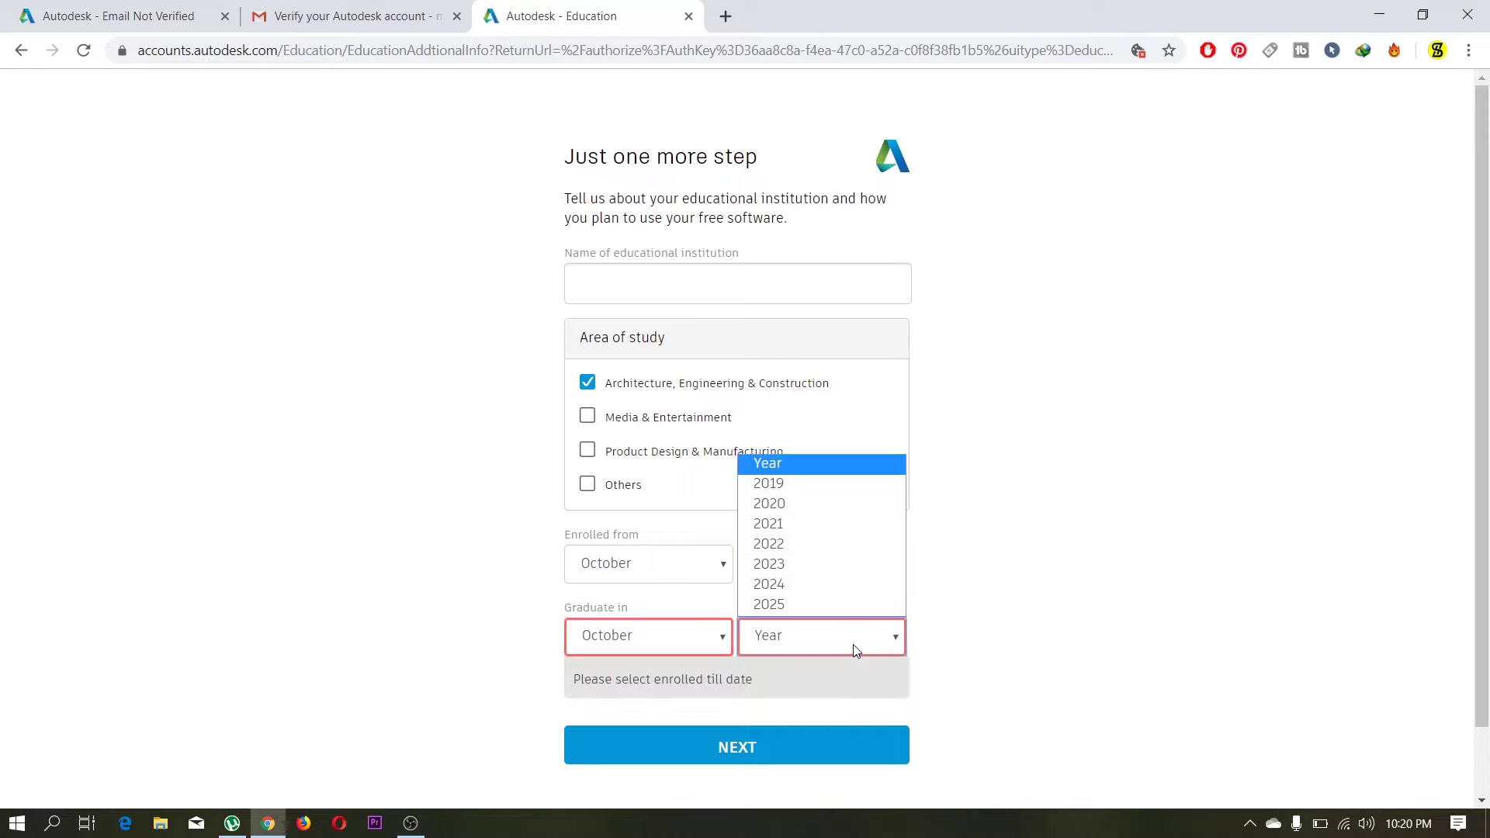
left_click(835, 577)
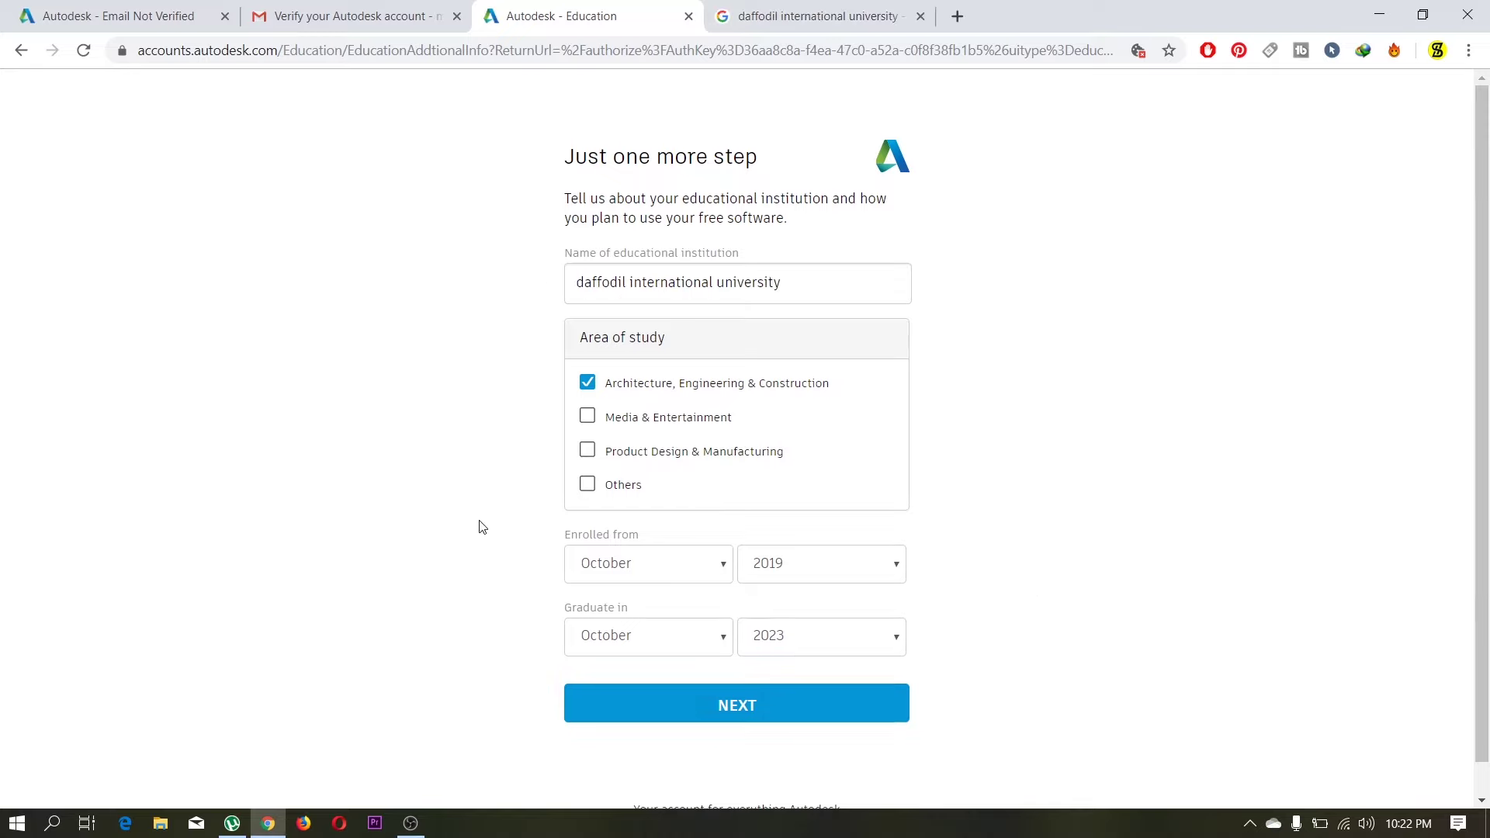
- Bring up the Add educational institution form from the education details
left_click(713, 715)
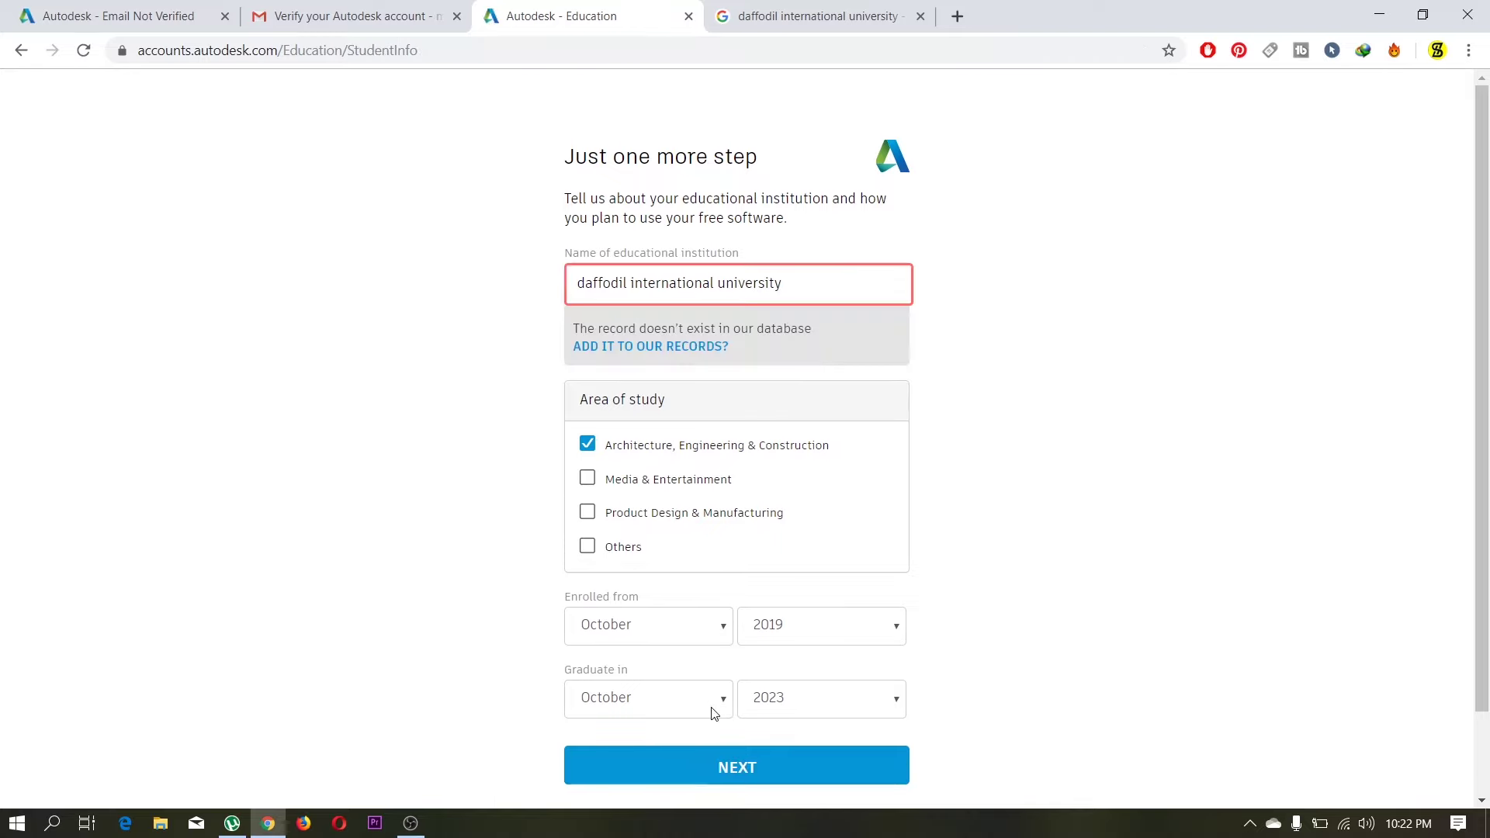
left_click(669, 351)
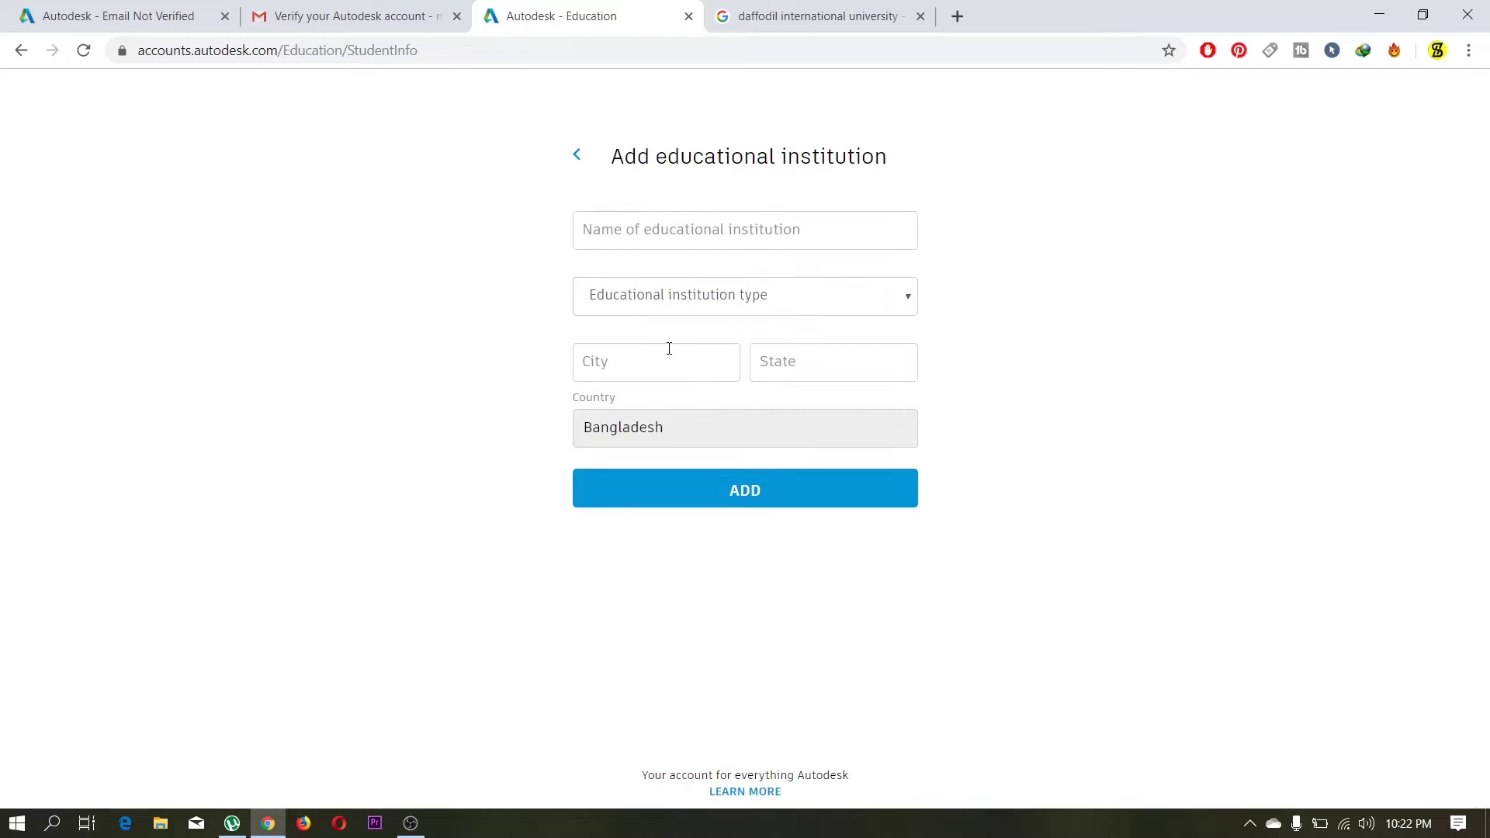
left_click(695, 233)
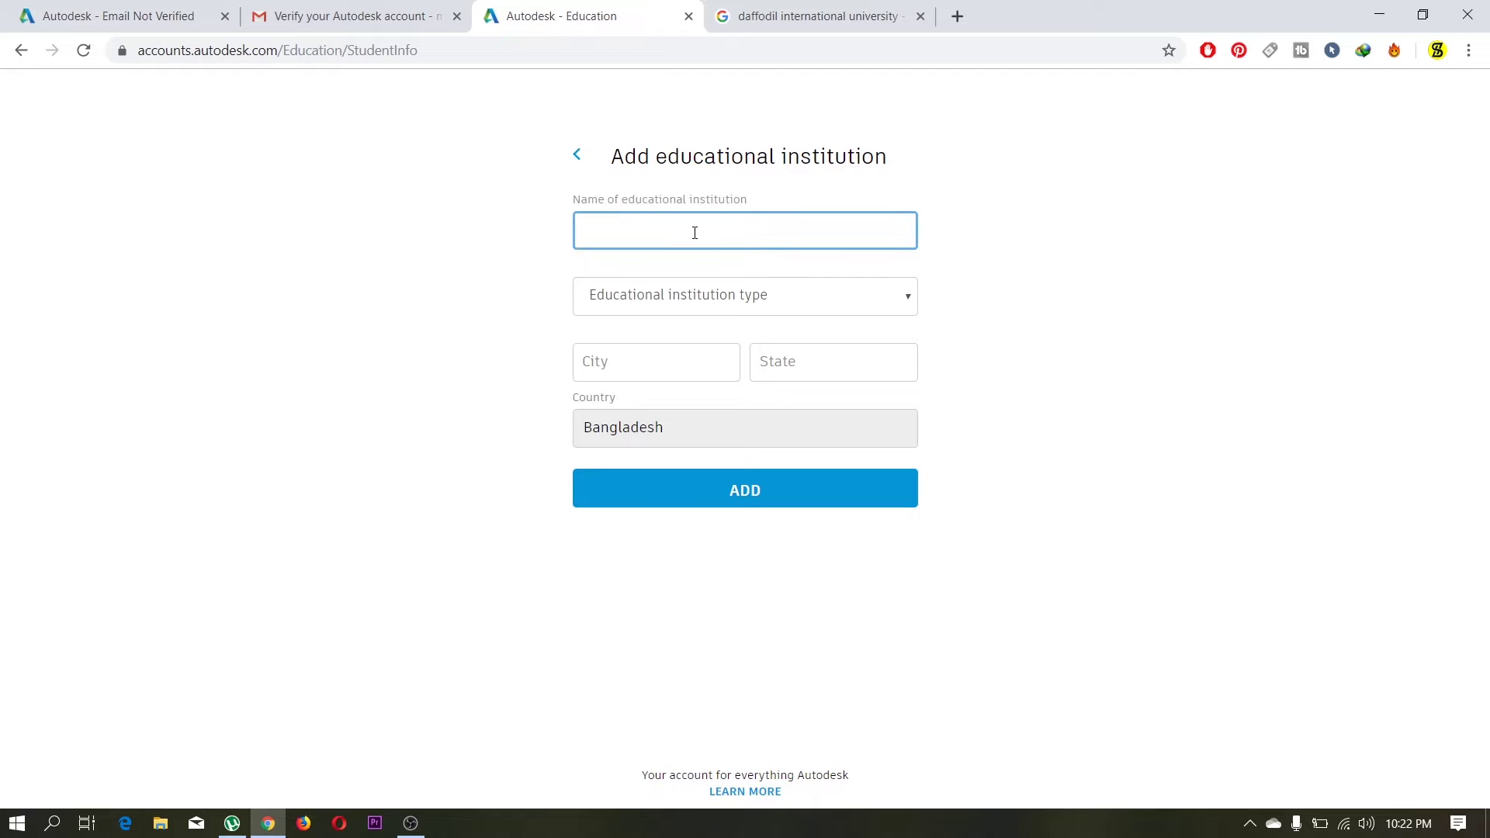
left_click(754, 305)
left_click(748, 238)
- Copy 'daffodil international university' from the Google search tab into the institution name field
left_click(759, 23)
right_click(369, 110)
left_click(396, 177)
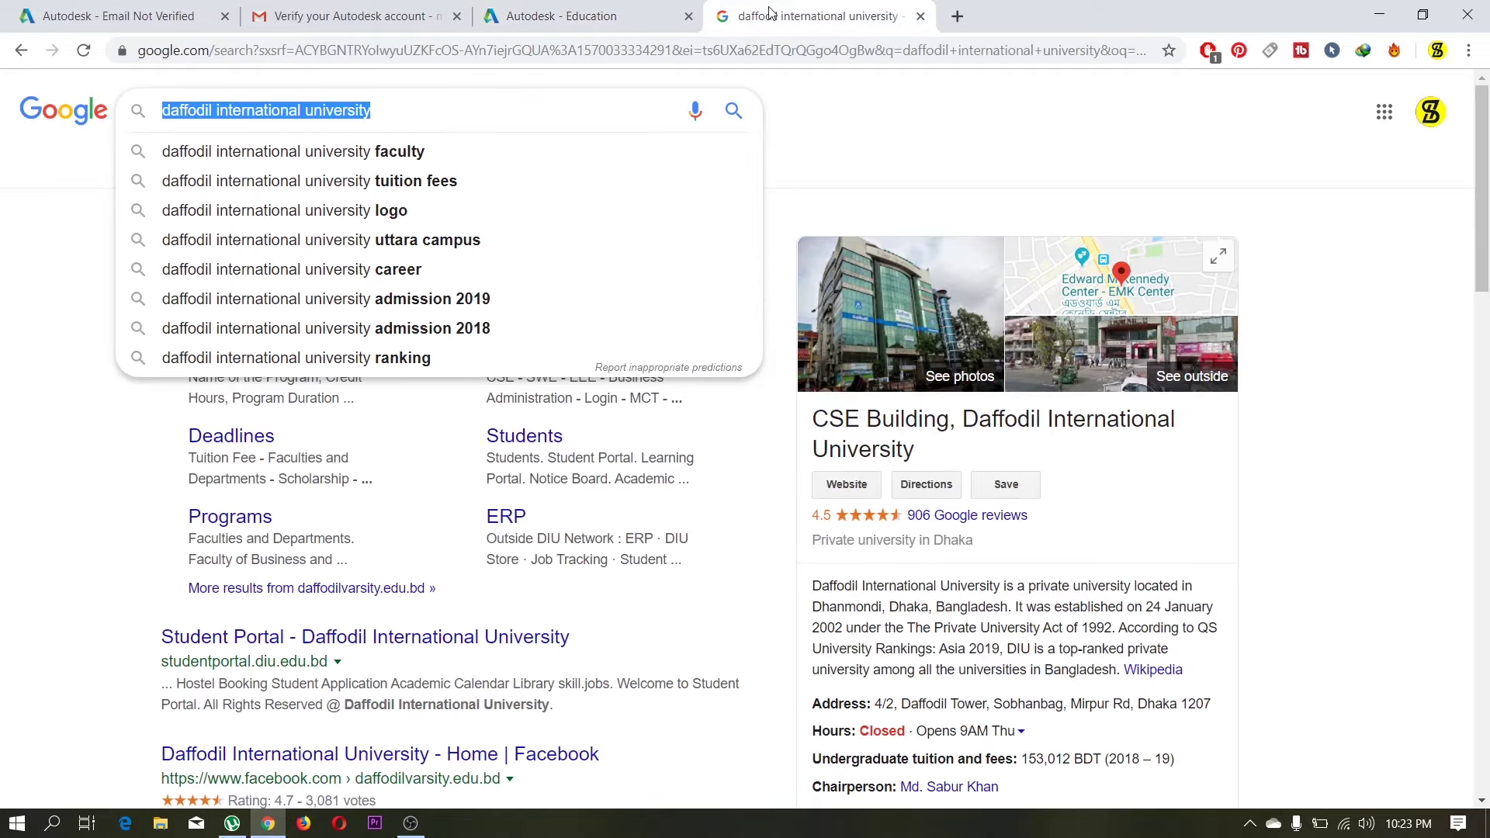
left_click(586, 23)
right_click(631, 227)
left_click(672, 378)
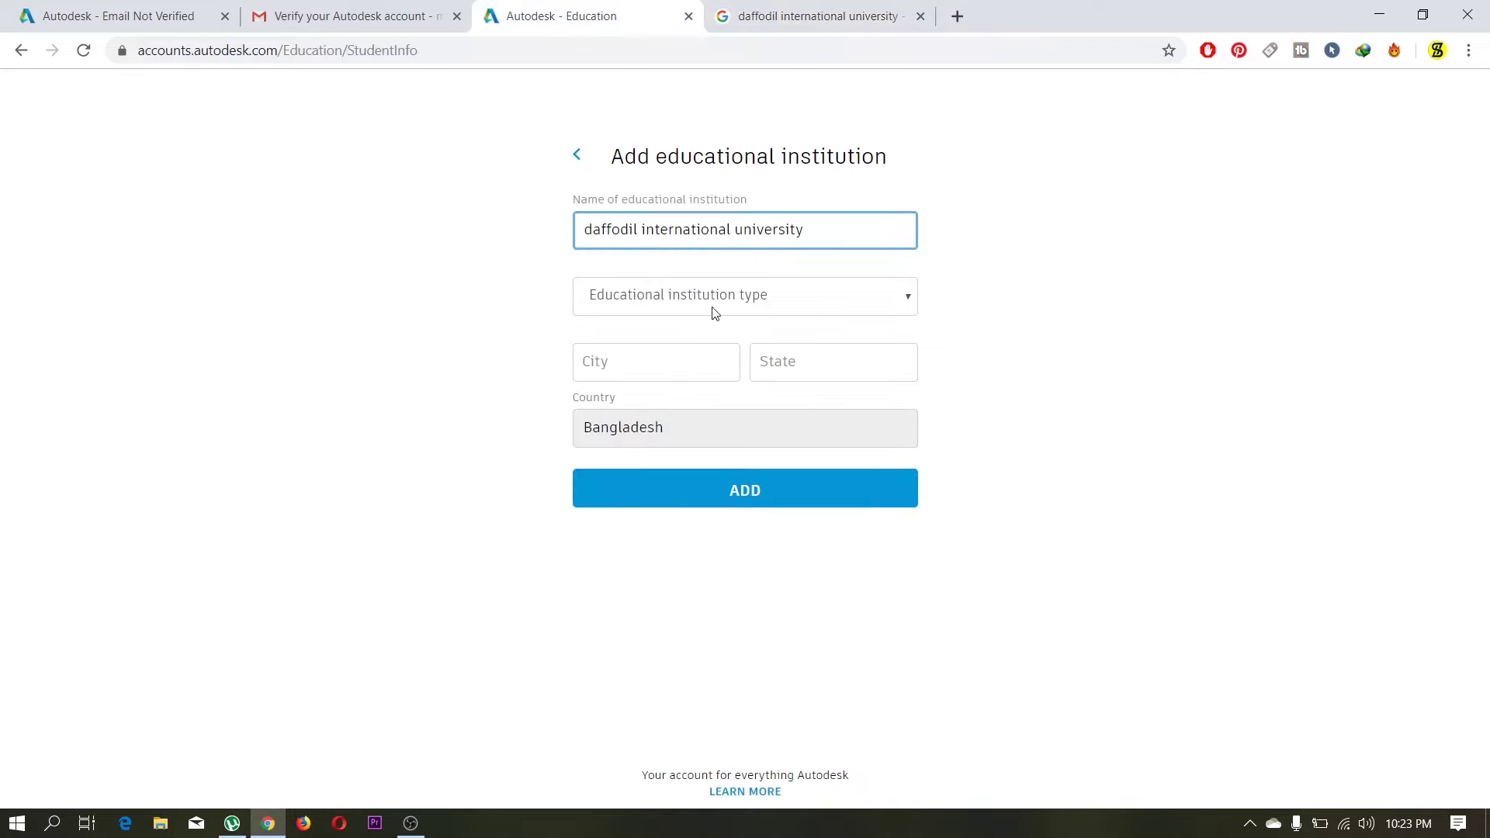
- Enter Dhaka as the institution's city and add the institution
left_click(722, 307)
left_click(697, 366)
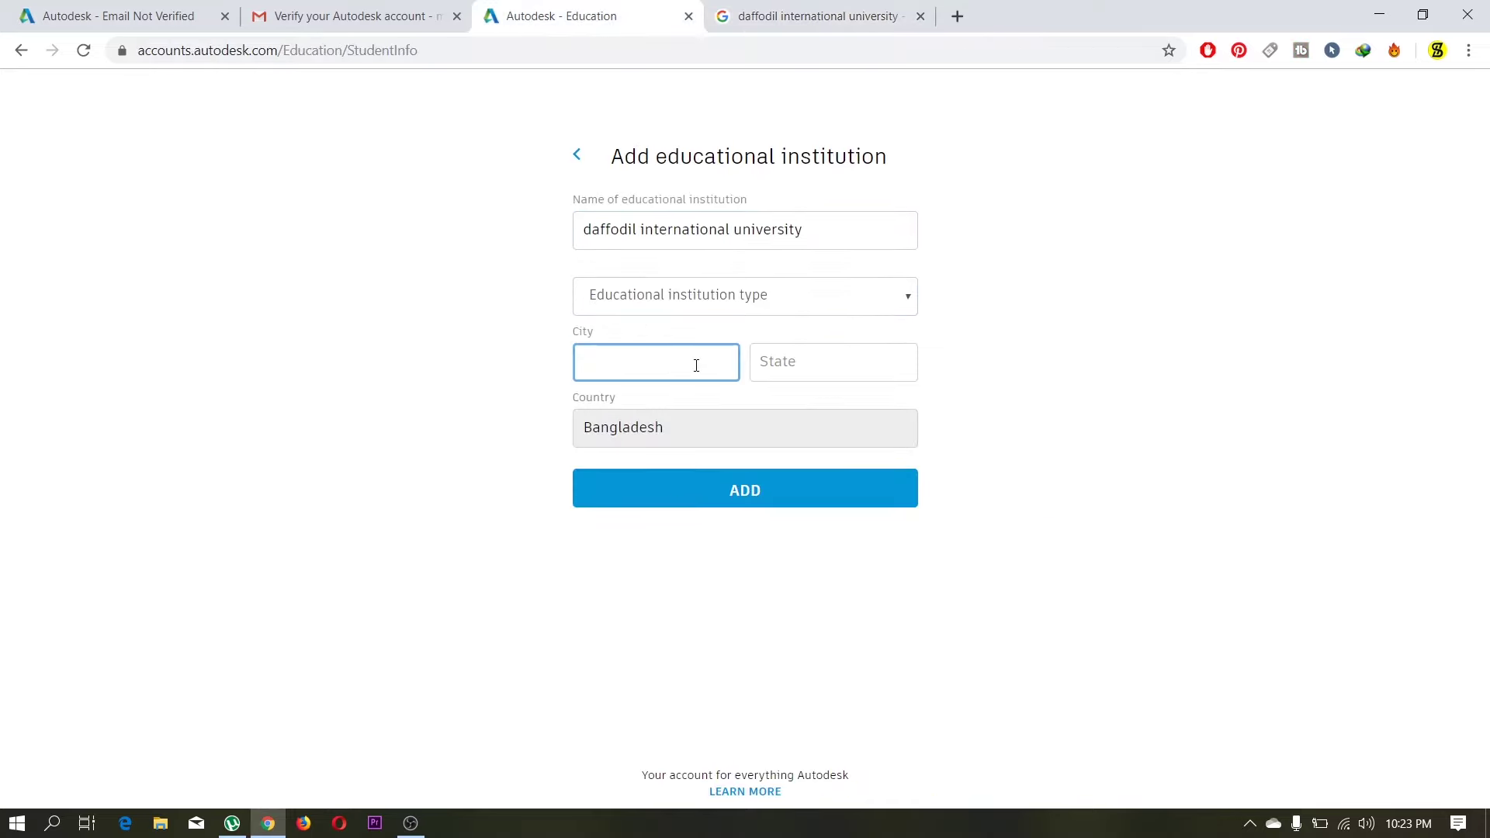
type("dh")
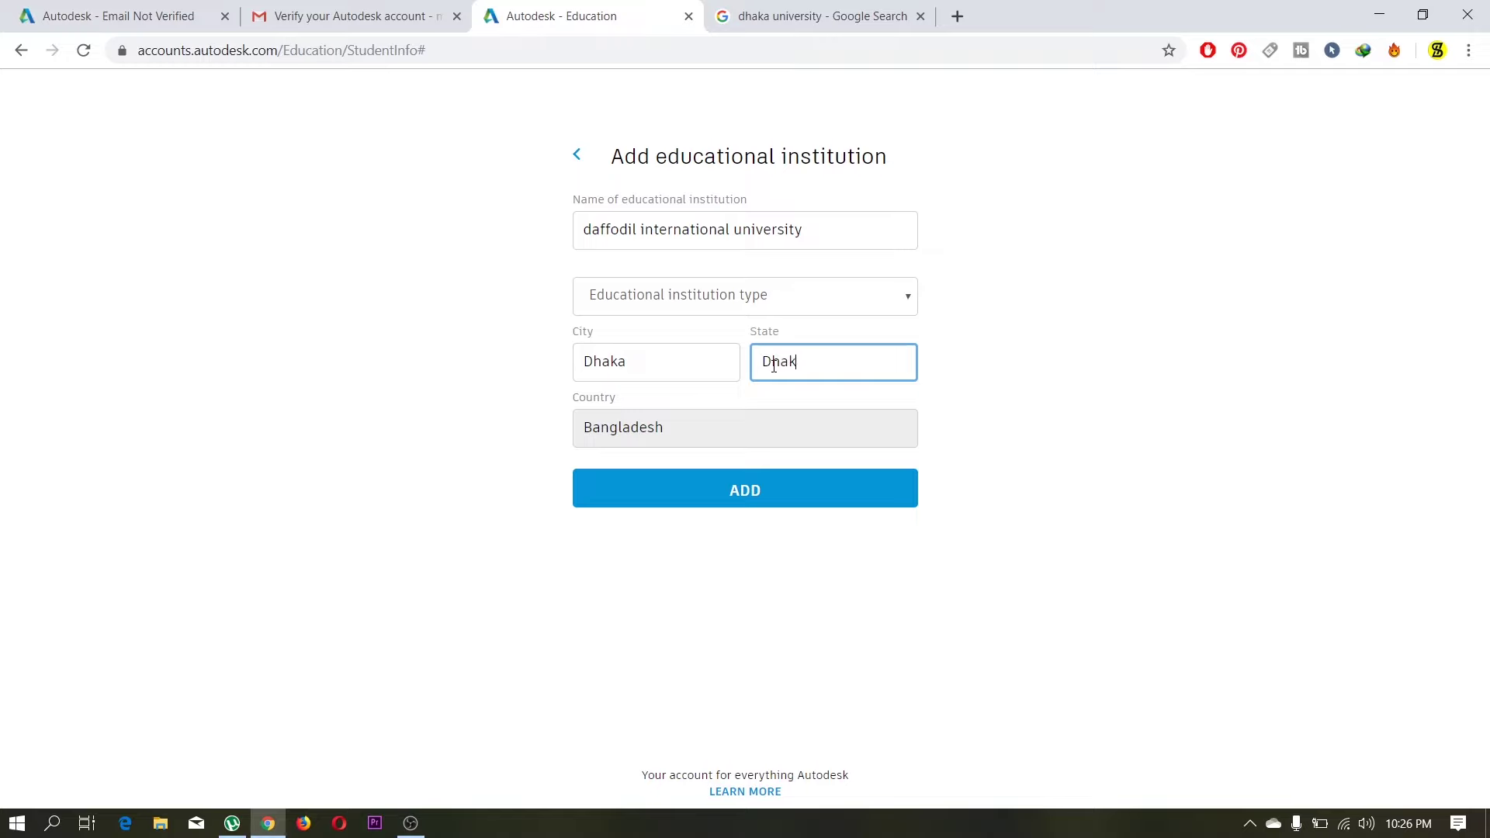
left_click(745, 492)
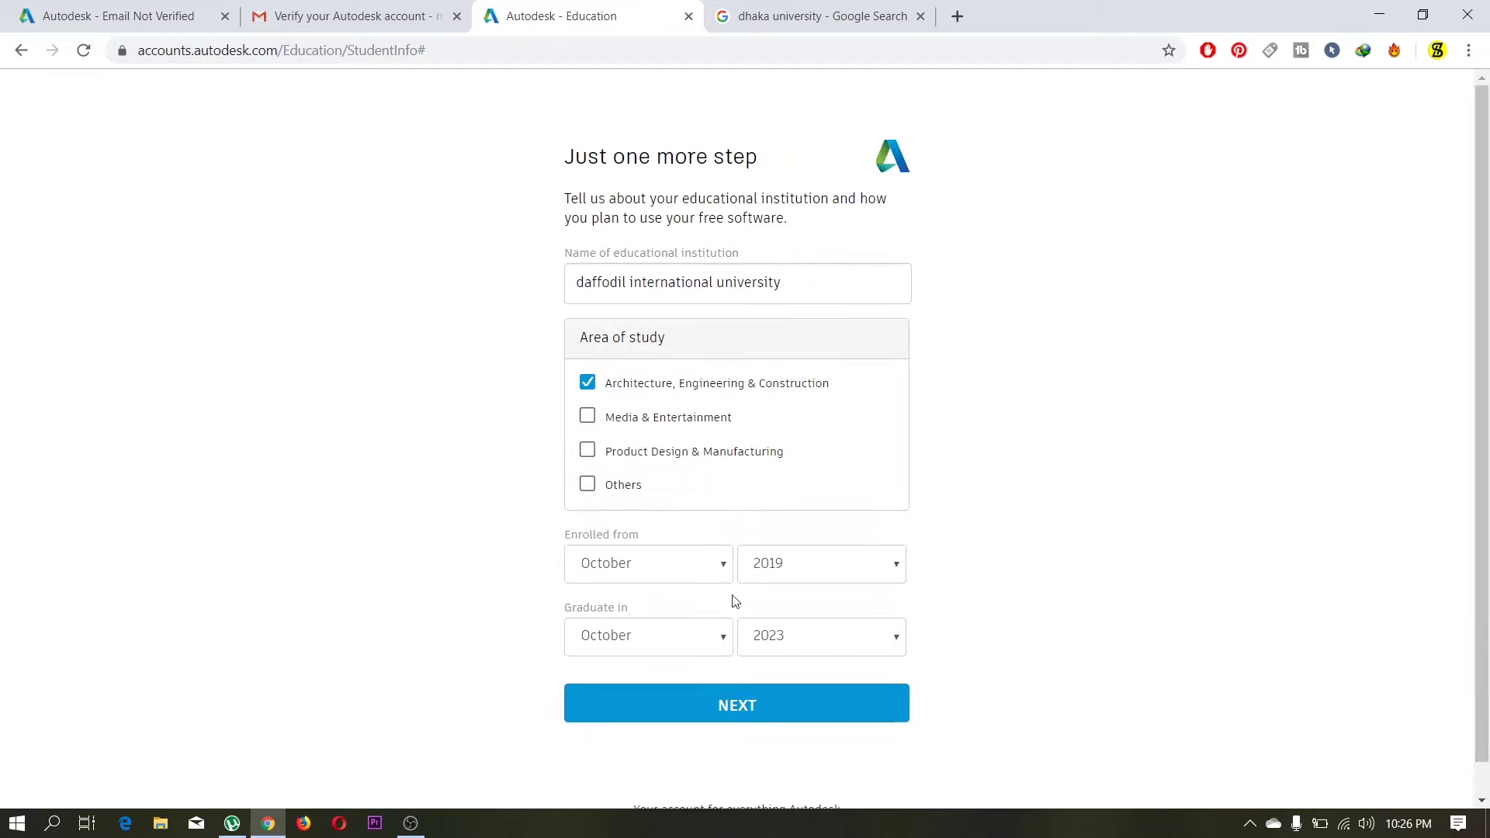
- Submit the study area and enrollment dates, then close the Dhaka university search tab
left_click(792, 717)
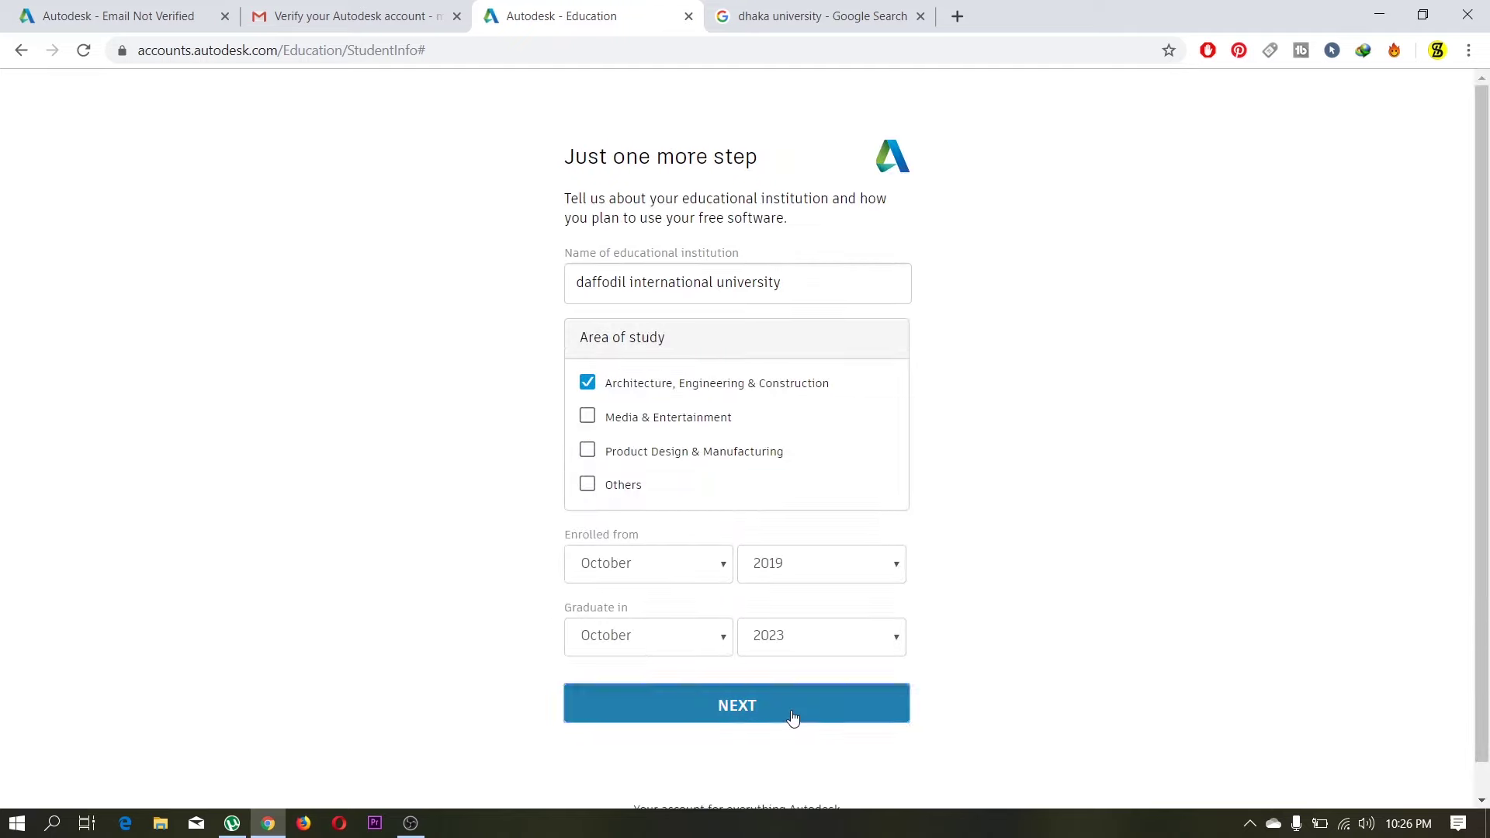
left_click(920, 17)
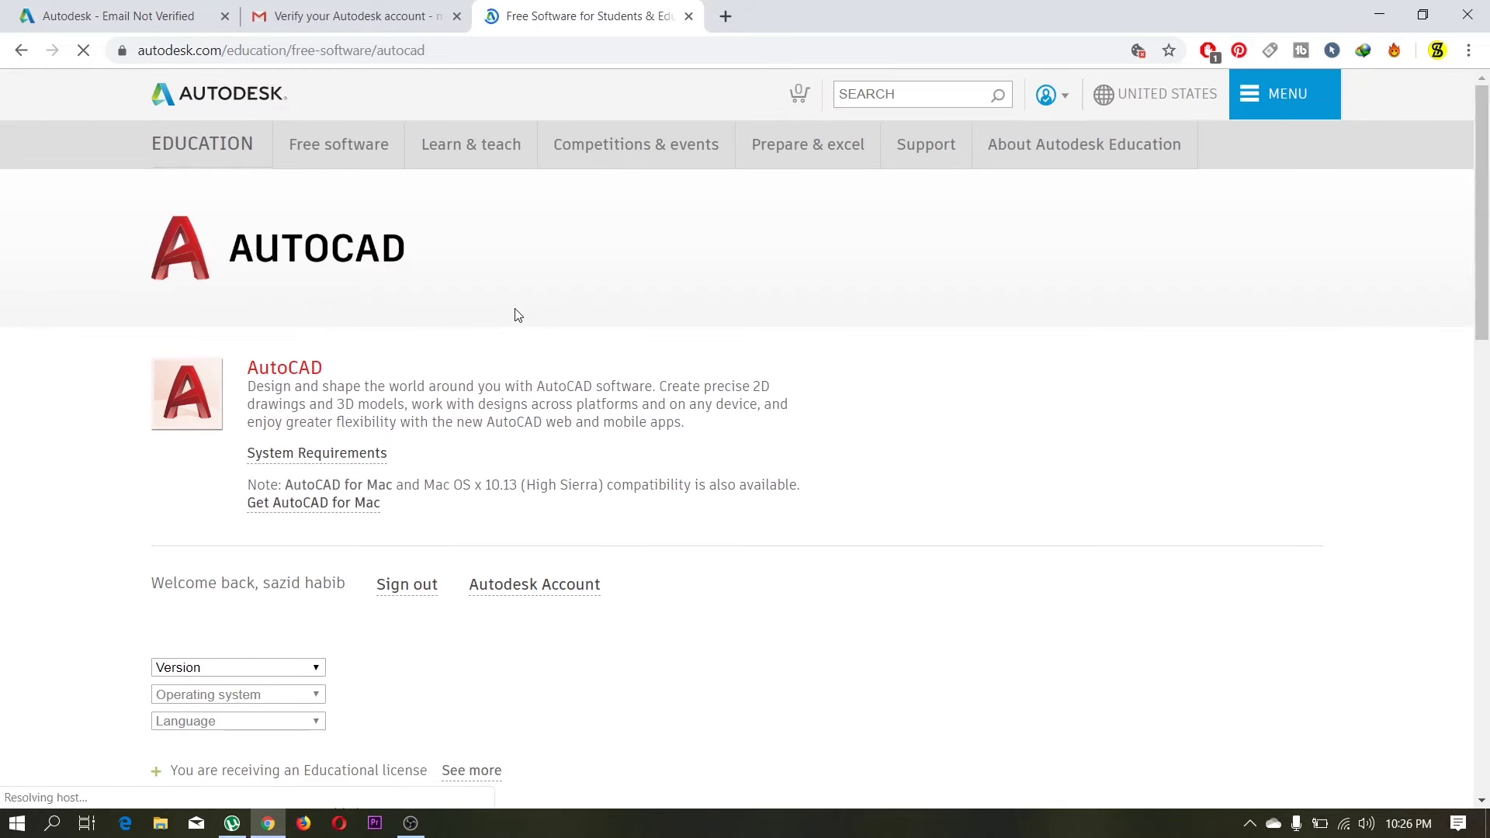
- Select AutoCAD 2018 as the product version on the download page
scroll(518, 312, "down", 3)
scroll(516, 309, "down", 1)
scroll(516, 309, "down", 2)
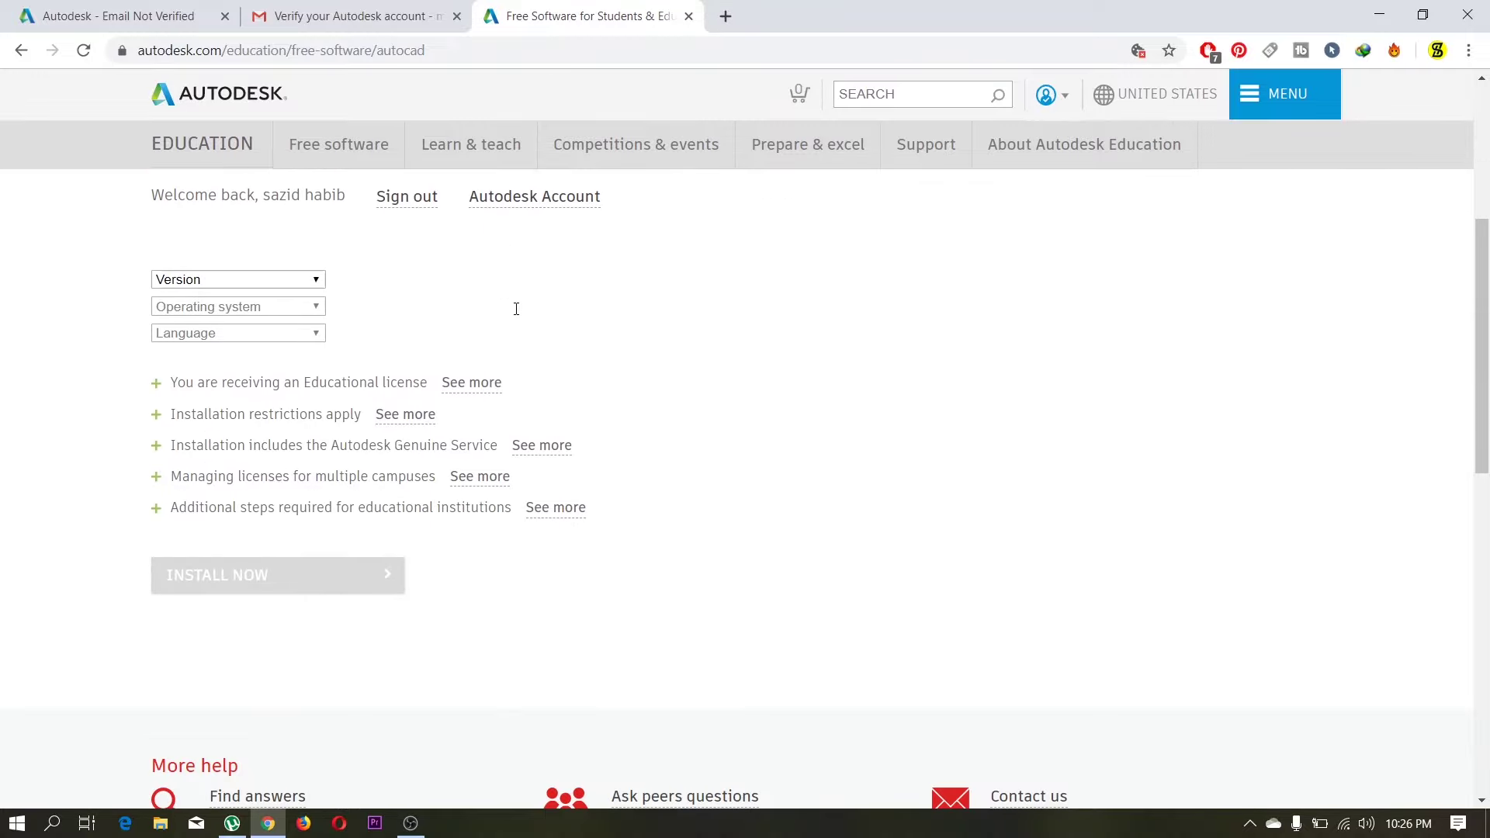
left_click(264, 279)
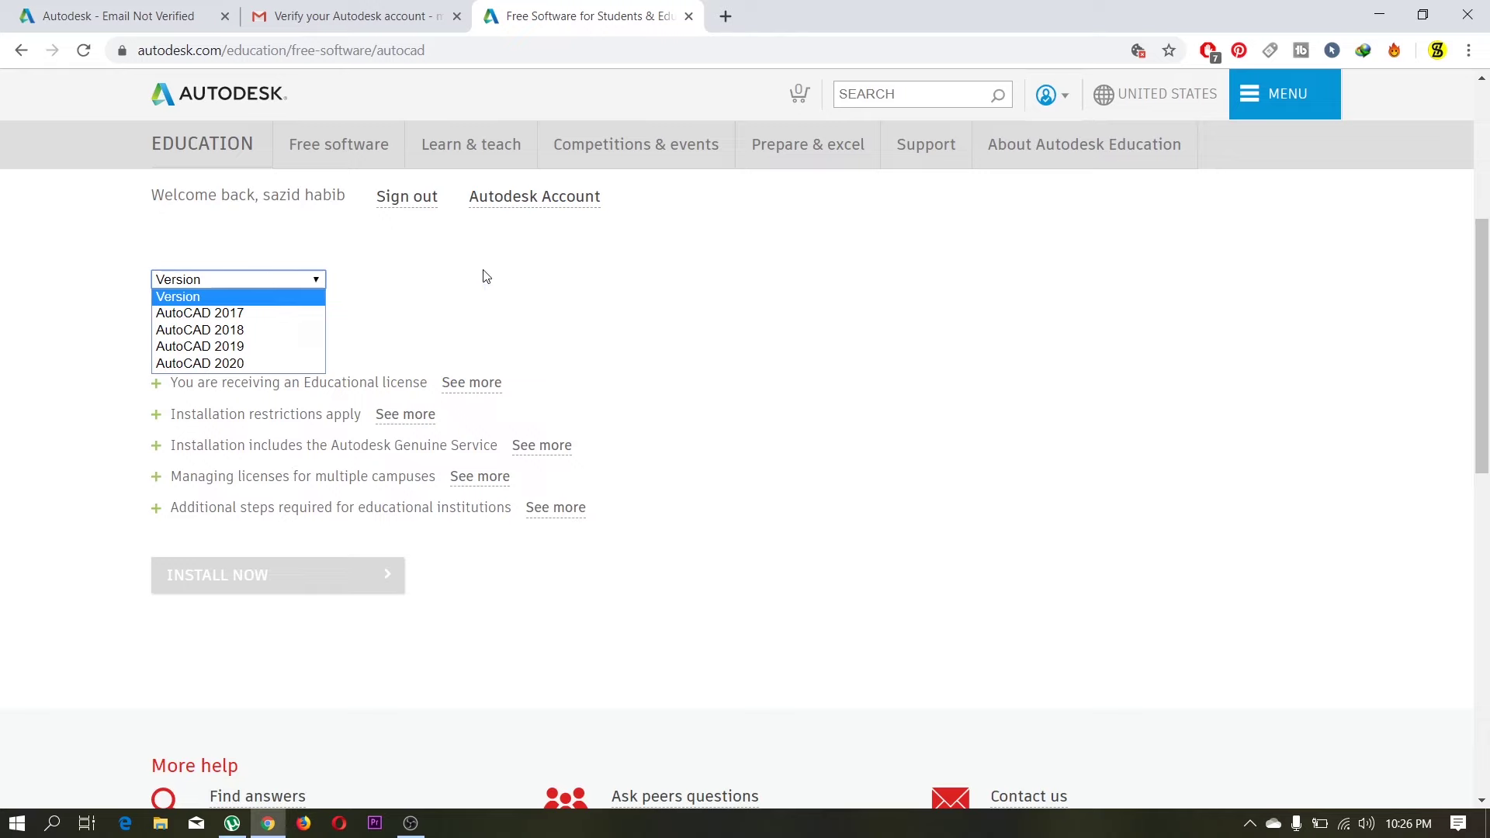
scroll(485, 276, "up", 3)
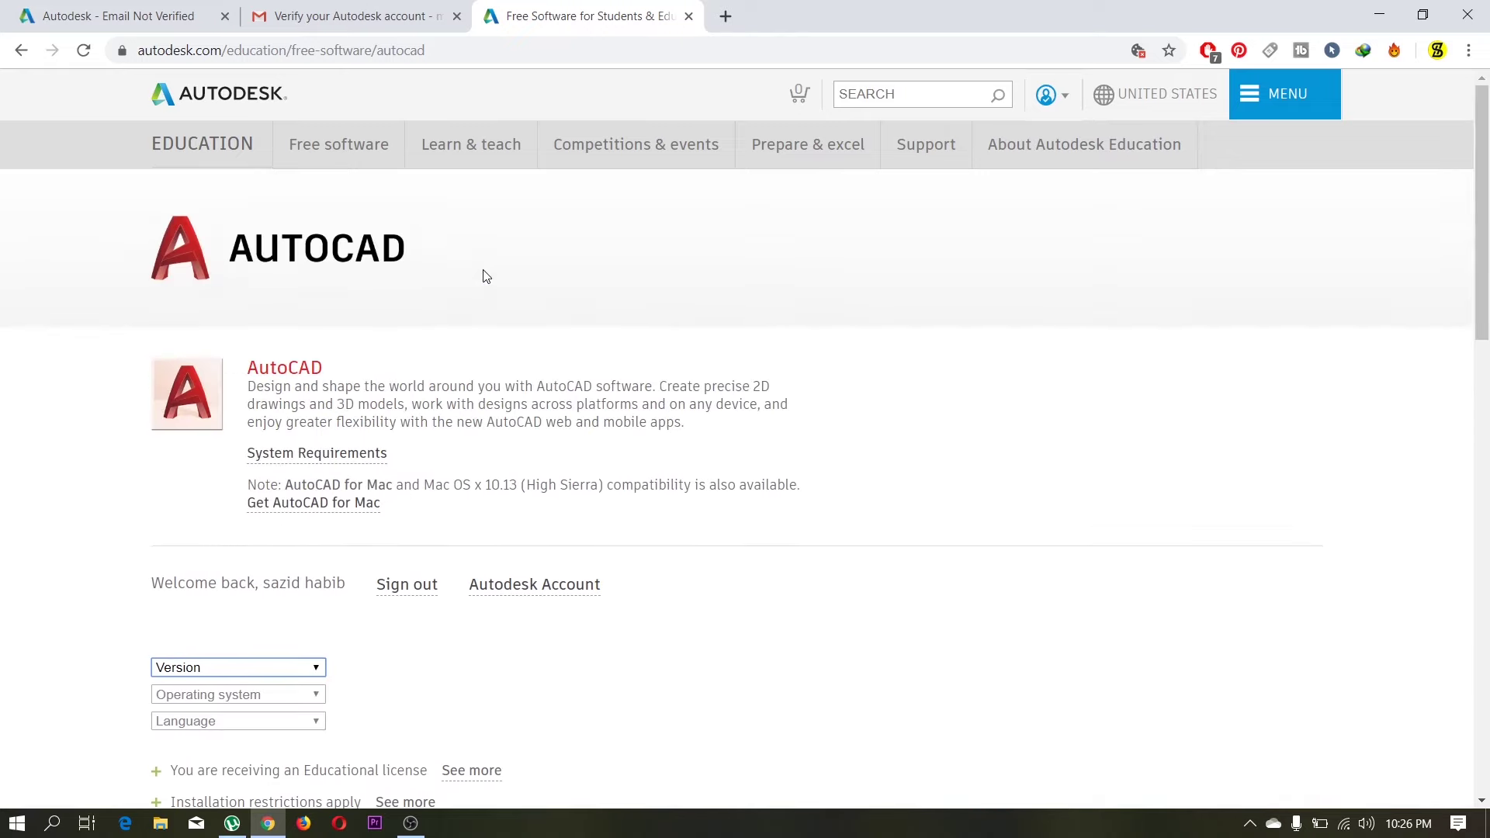
scroll(486, 275, "down", 3)
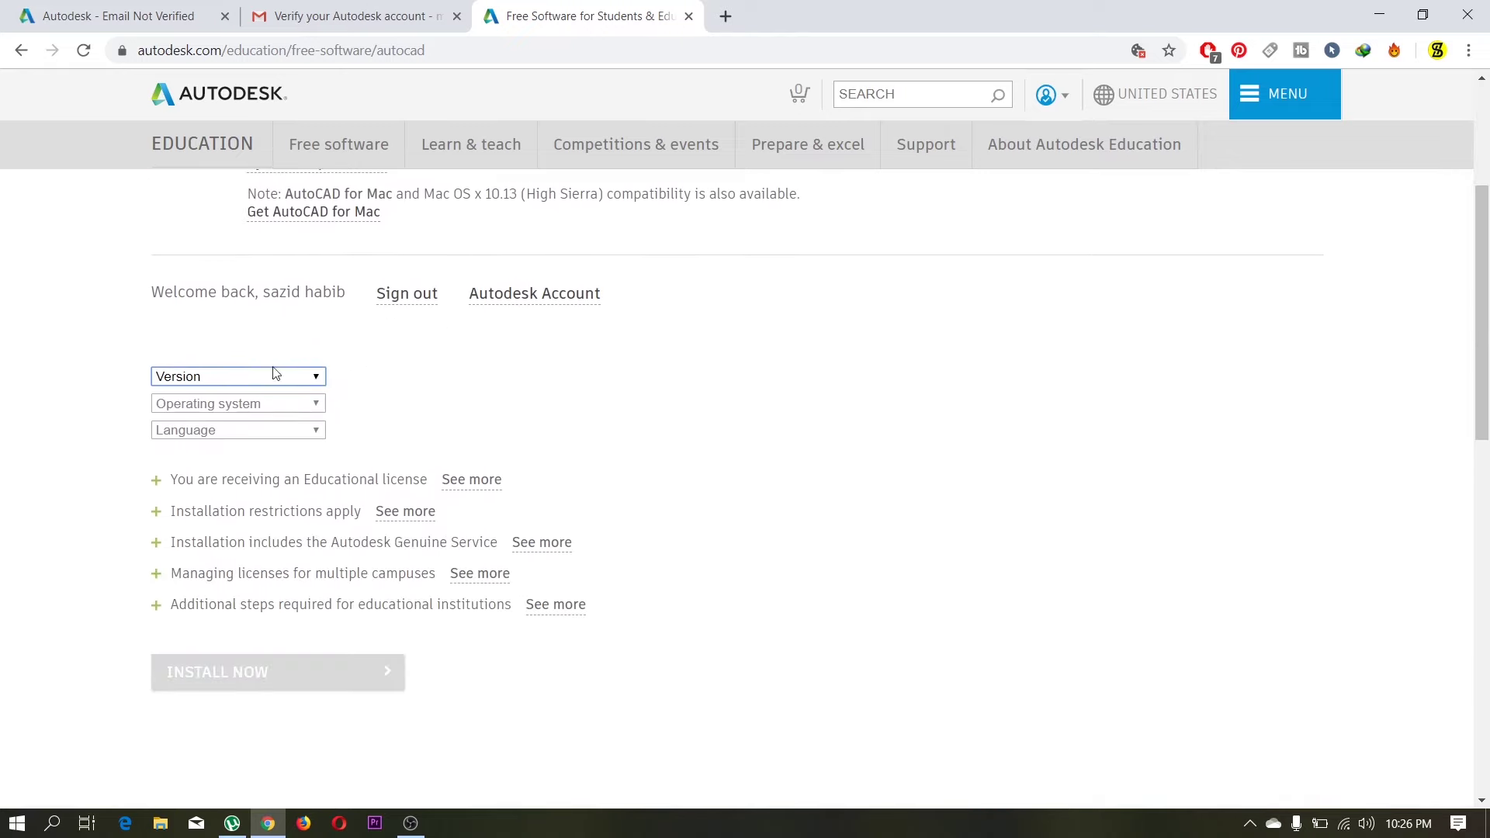
left_click(264, 378)
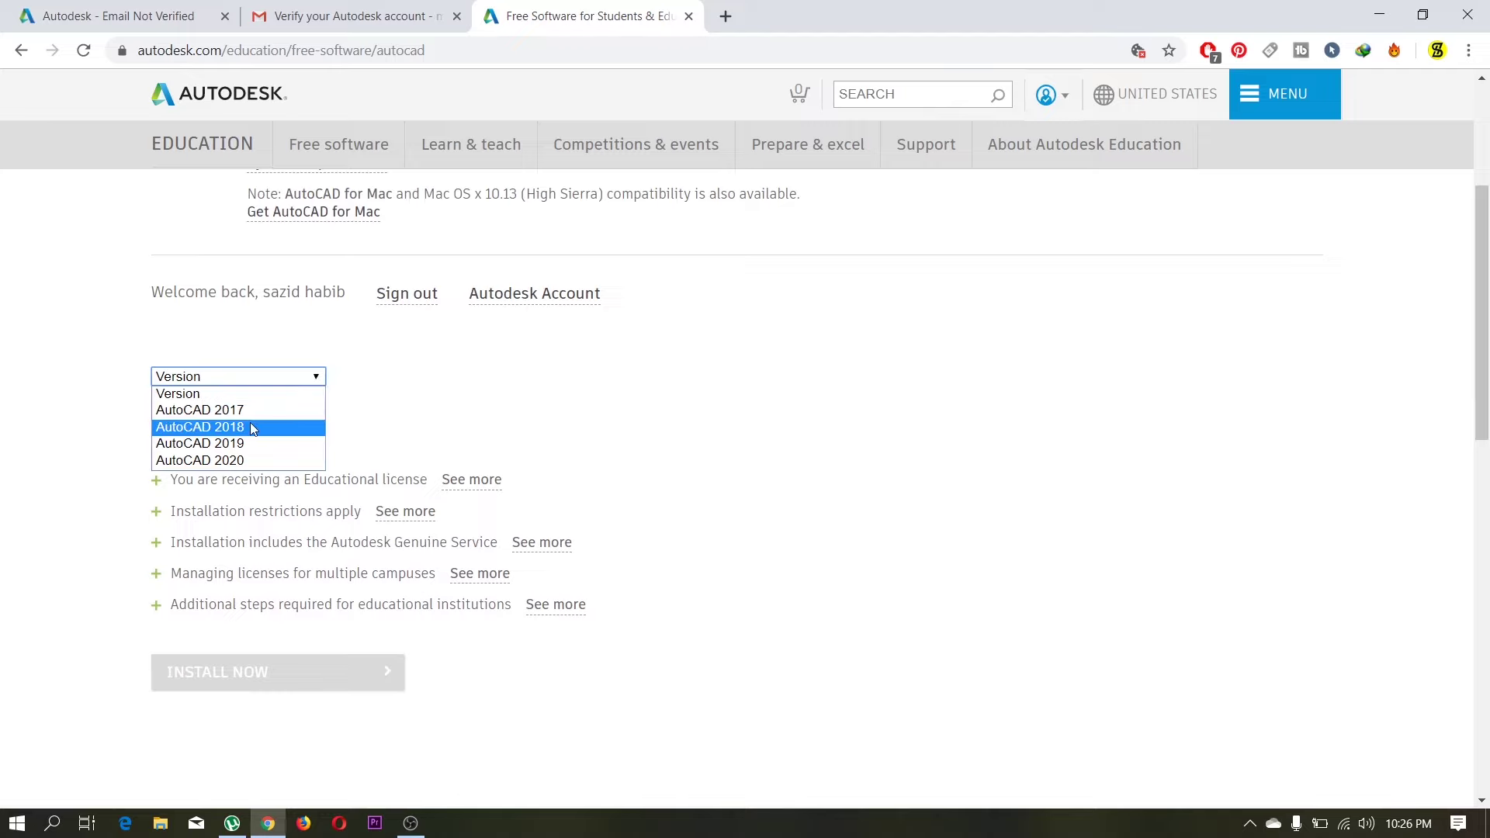
left_click(250, 426)
- Set the operating system to Windows 64-bit and the language to English
left_click(277, 404)
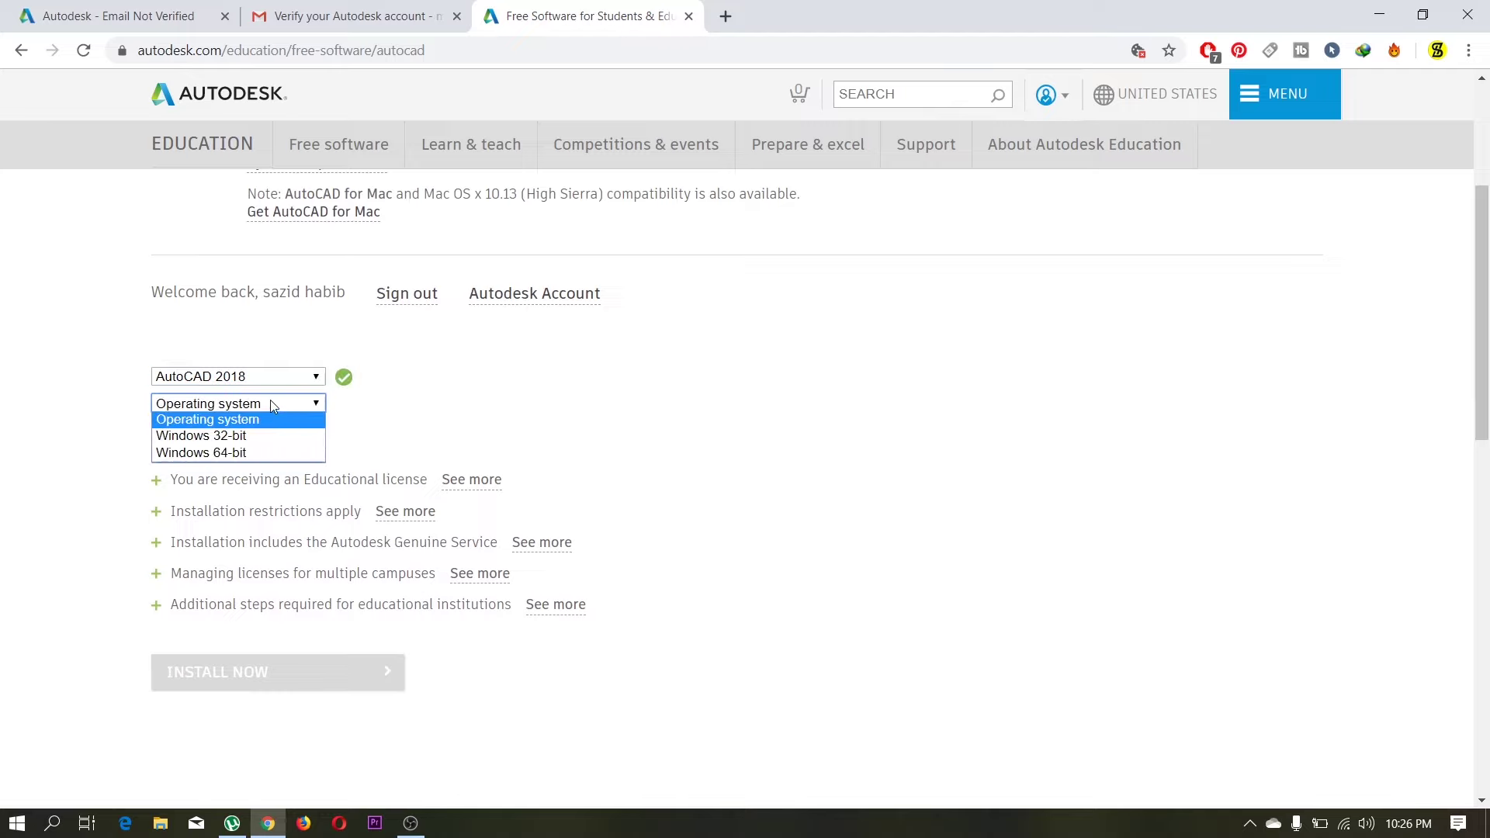
left_click(227, 454)
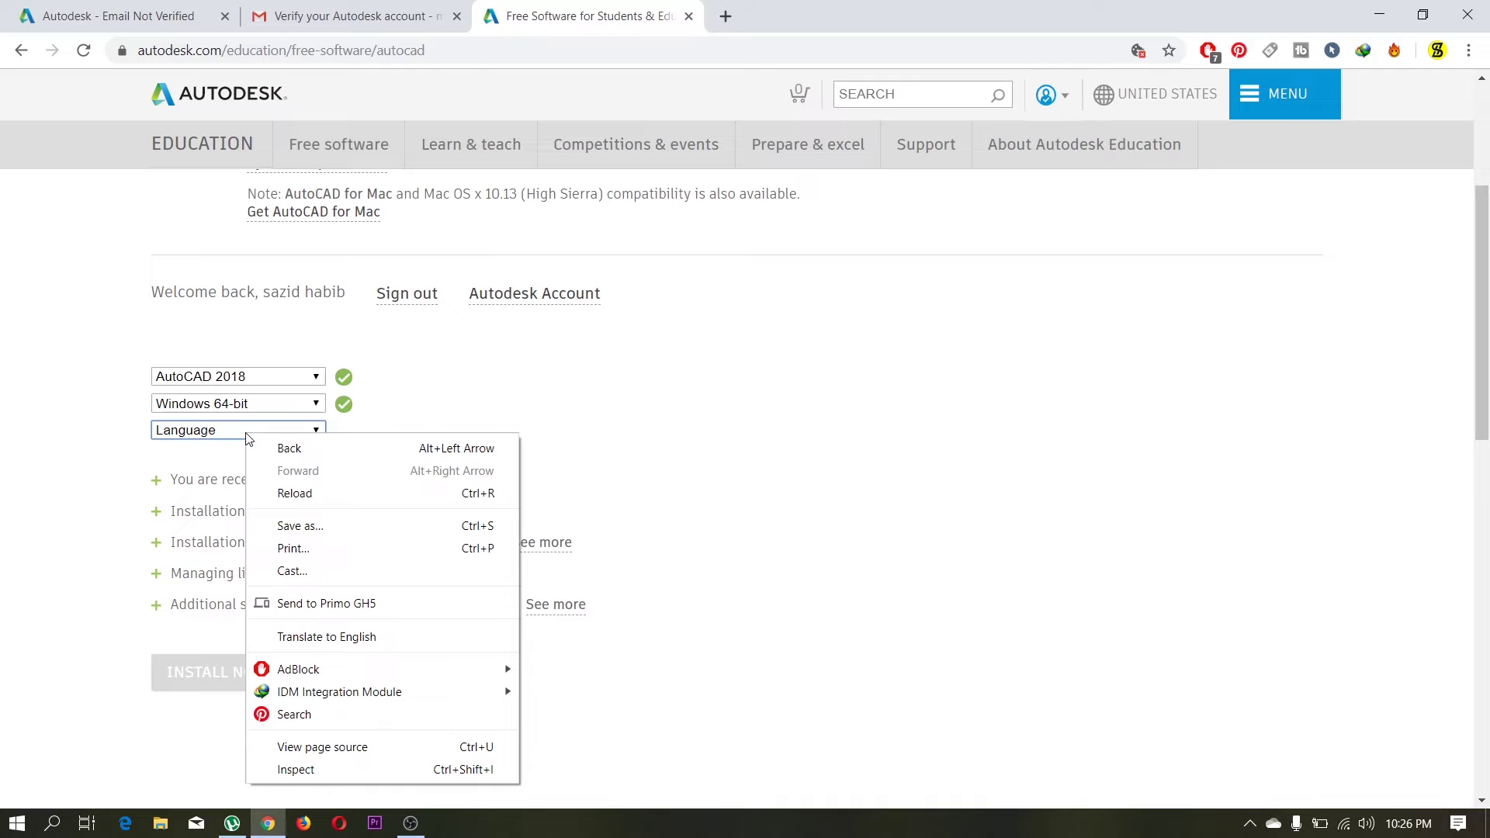
left_click(242, 430)
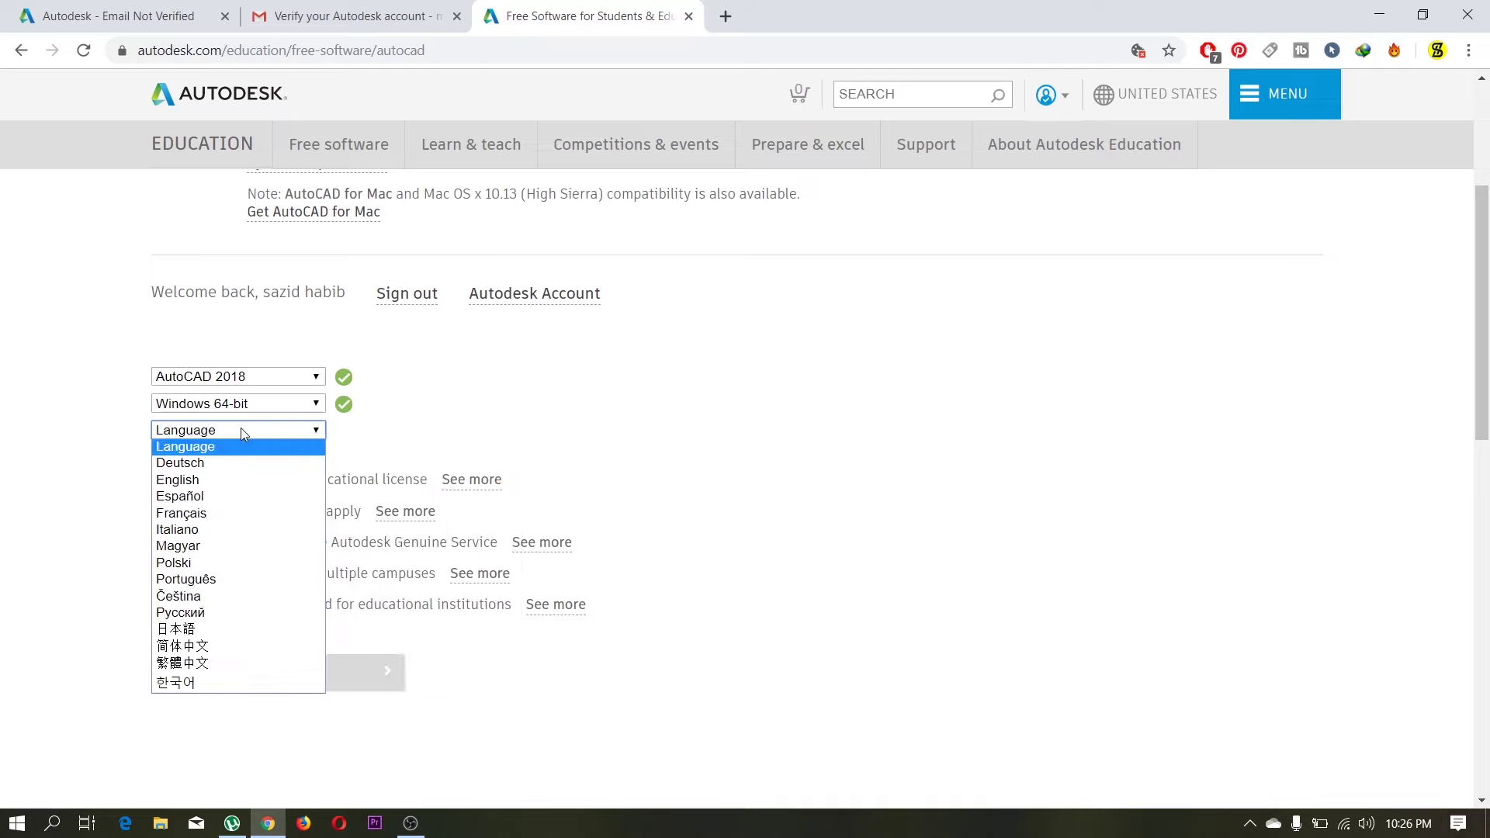
left_click(223, 481)
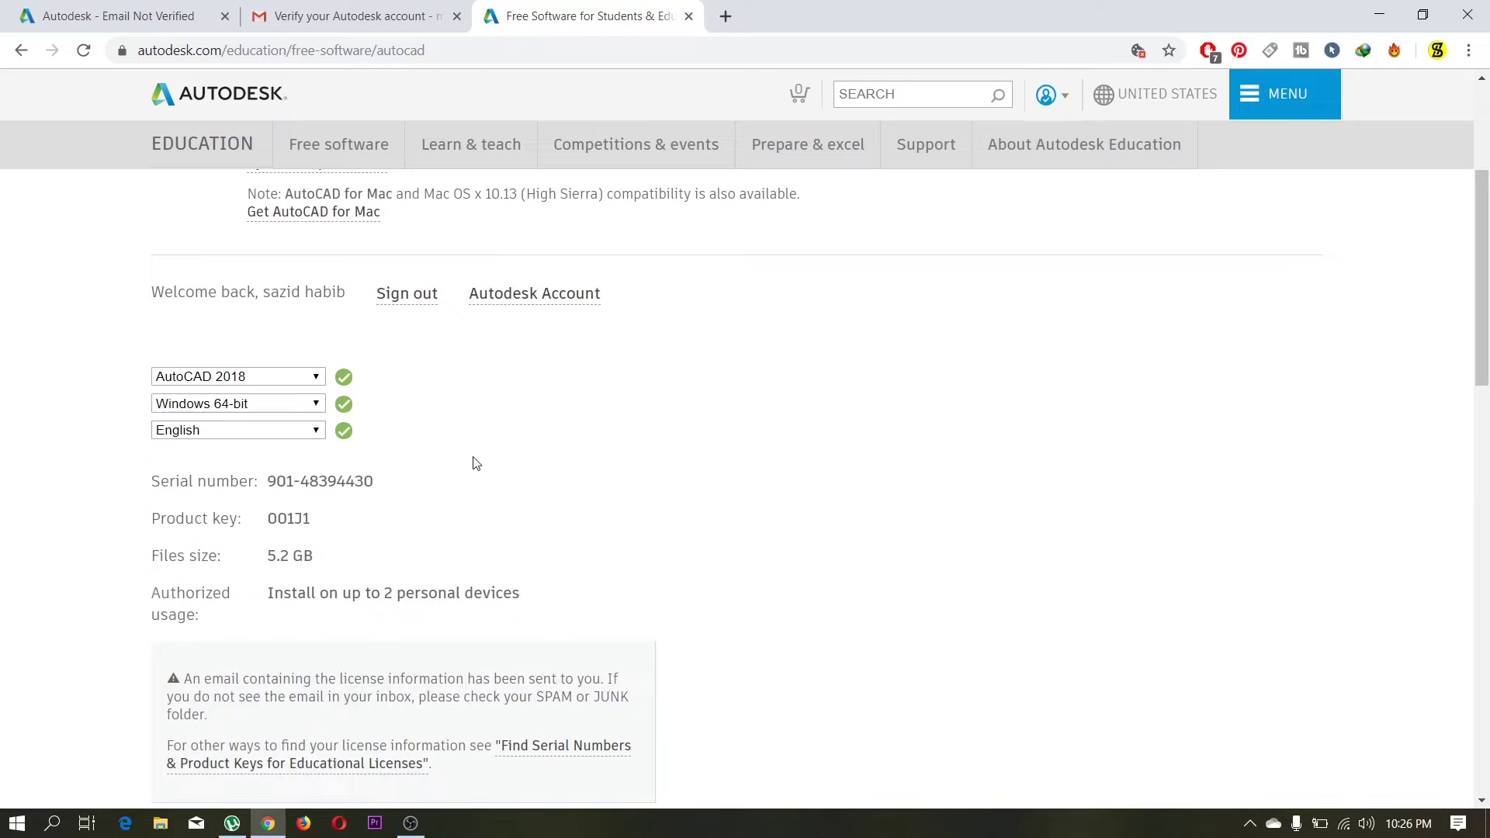
- Scroll down to the listed serial number, product key and DOWNLOAD NOW button
scroll(475, 463, "down", 1)
scroll(476, 464, "down", 1)
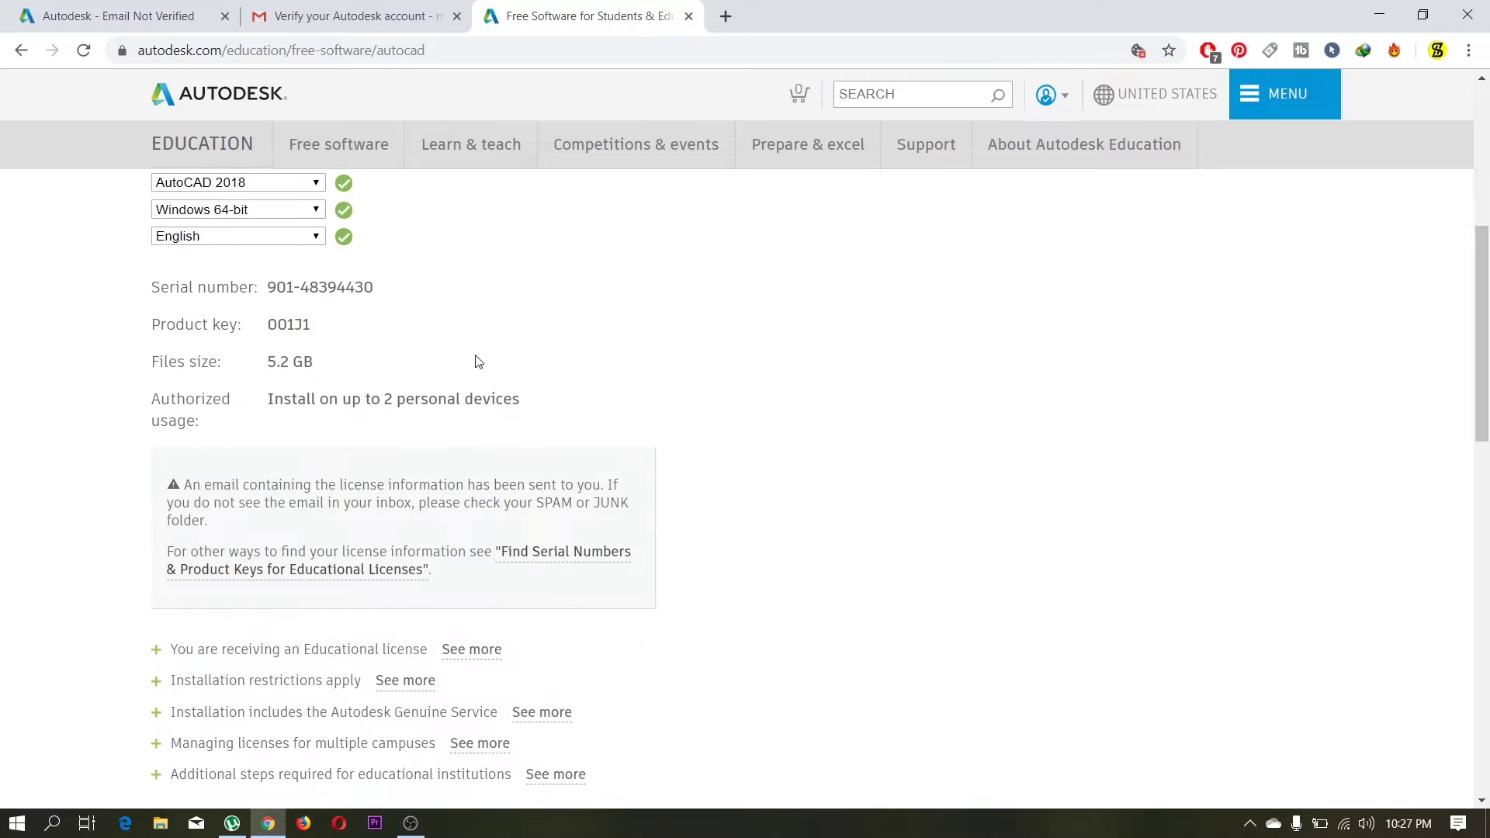
scroll(478, 361, "down", 2)
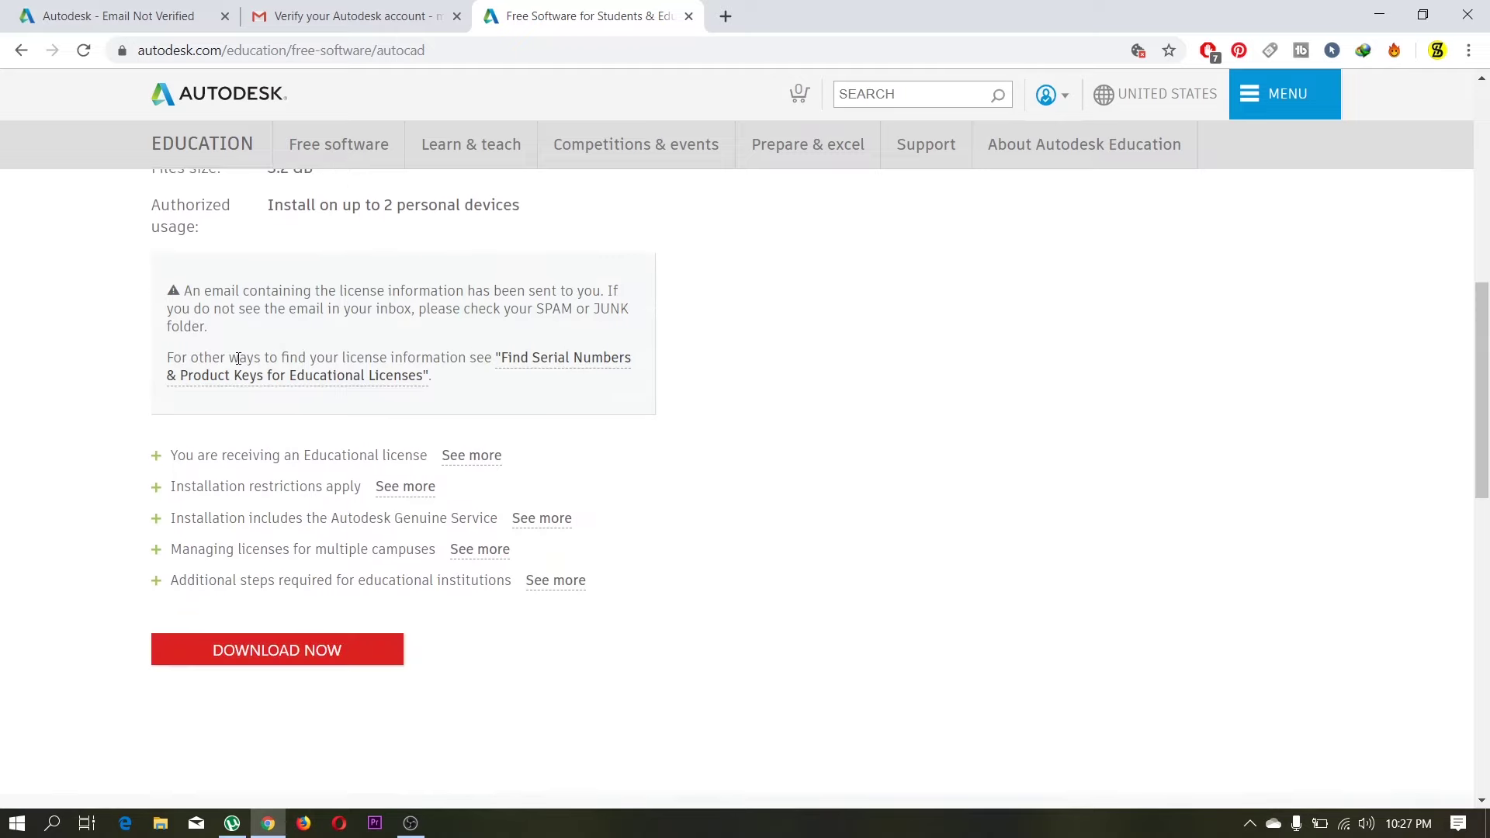
scroll(423, 389, "up", 5)
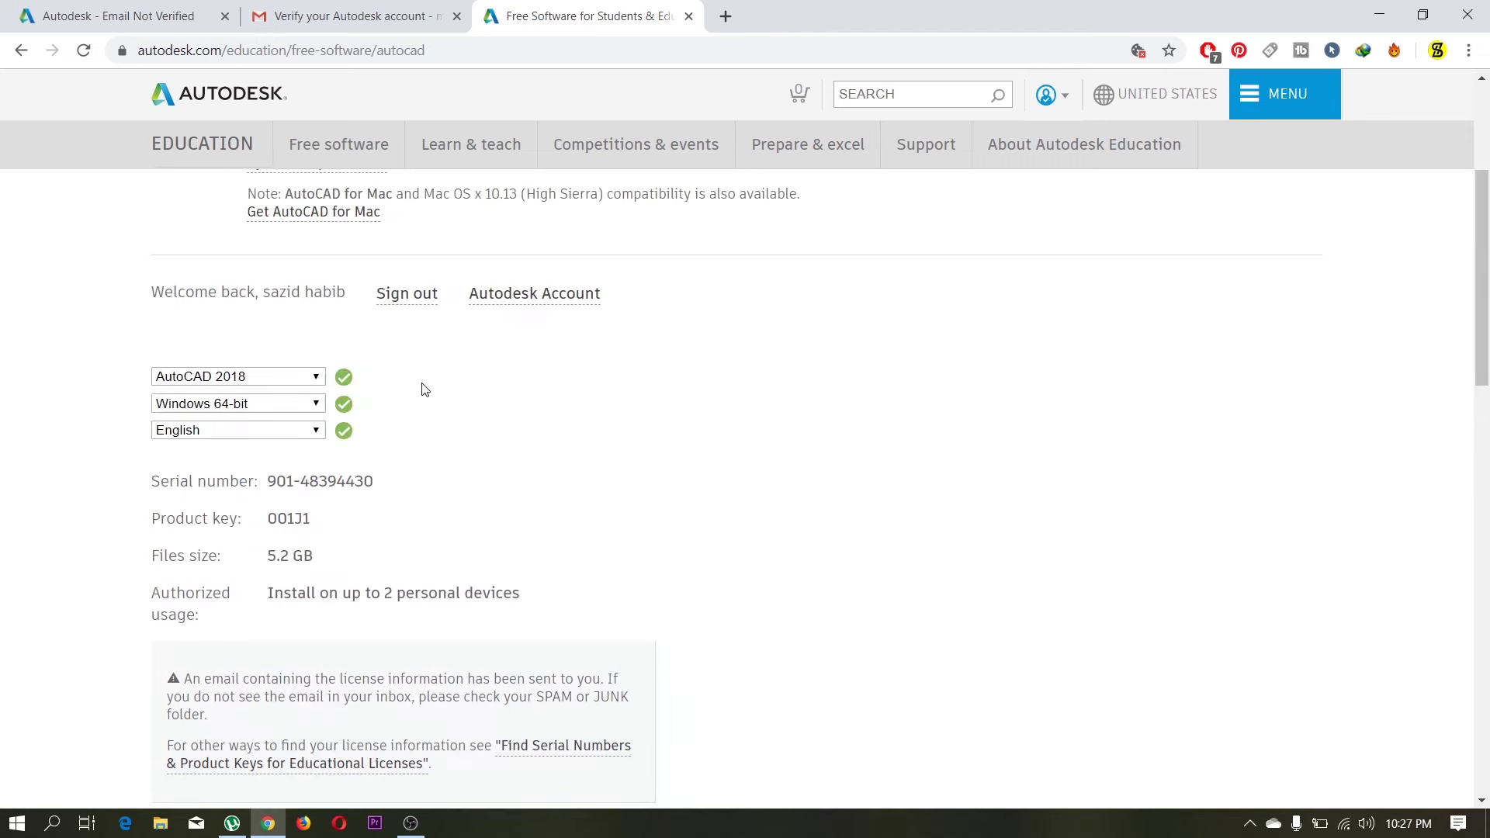
scroll(429, 390, "up", 4)
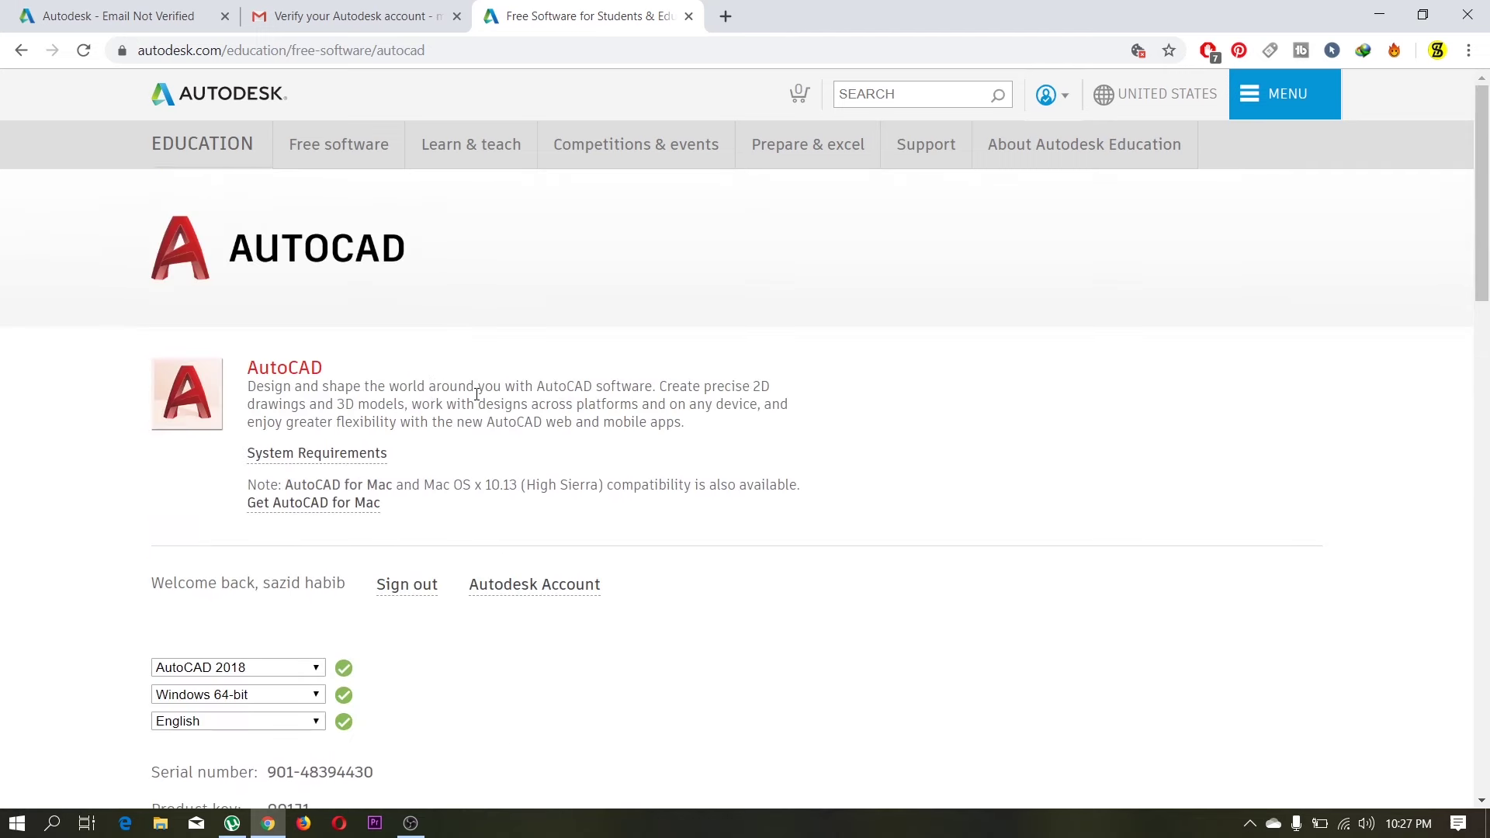
scroll(477, 394, "down", 2)
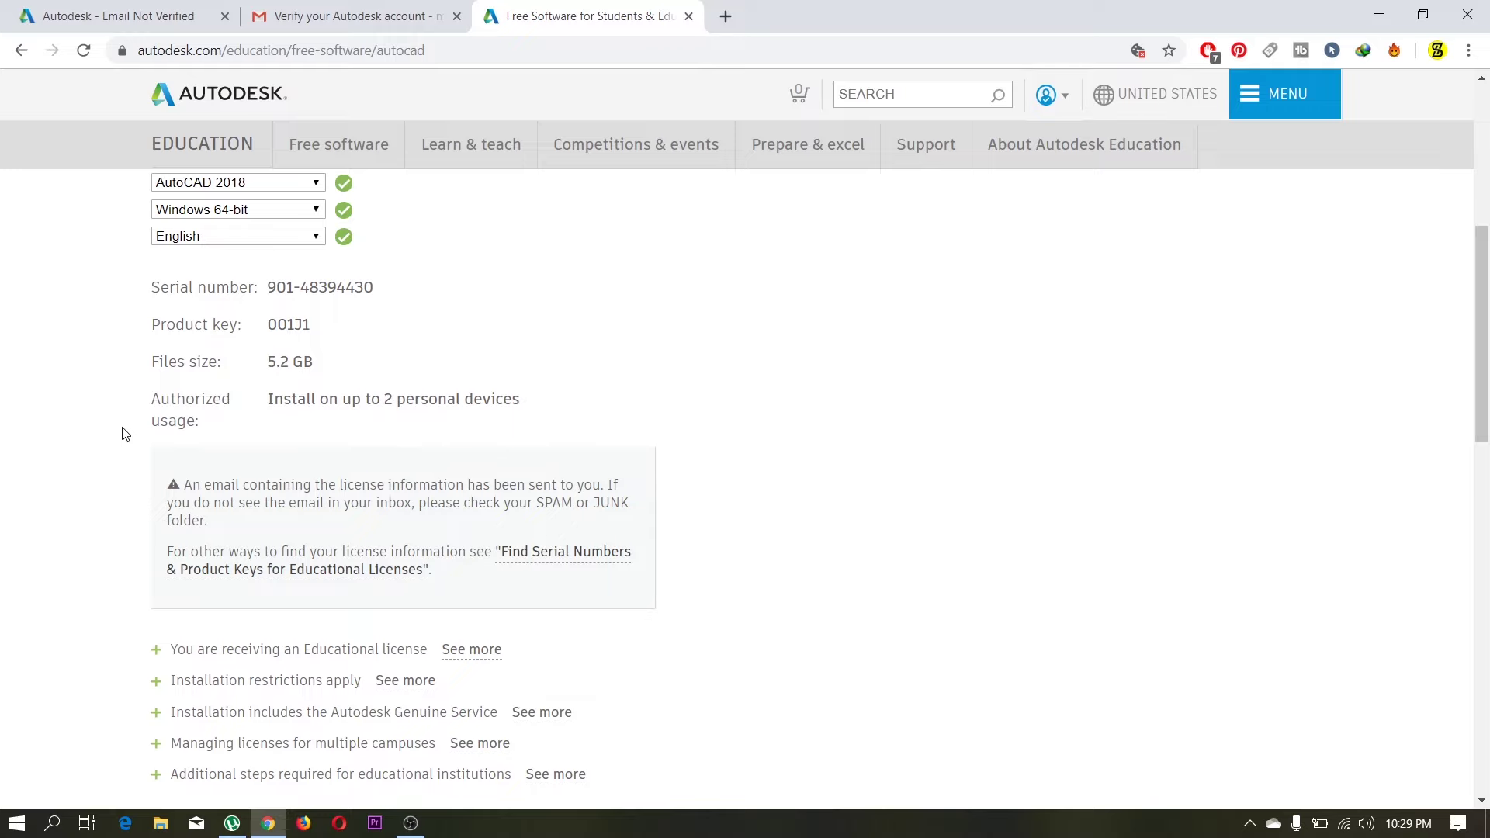
scroll(122, 433, "down", 2)
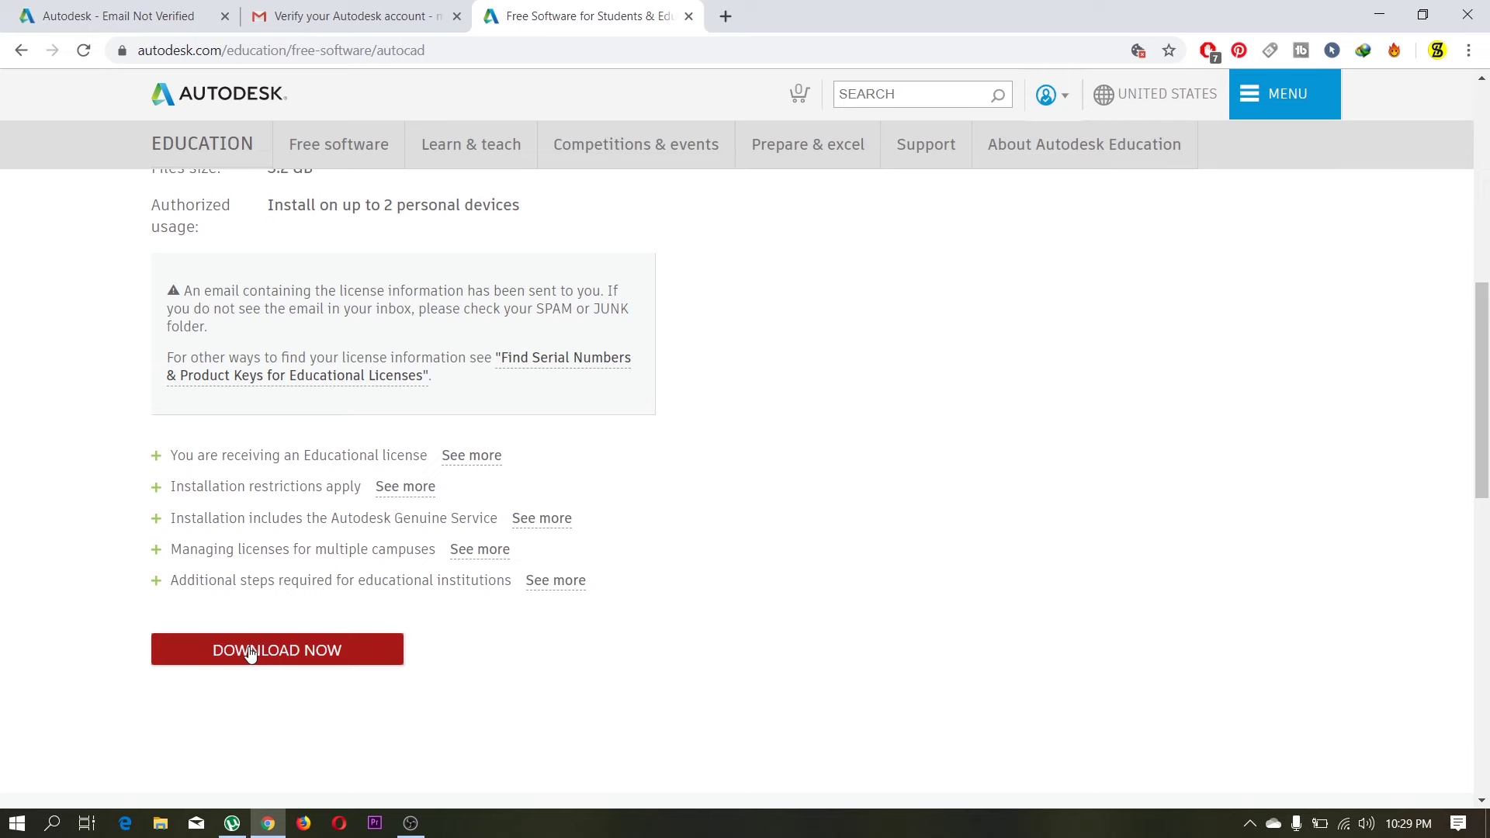
- Start the AutoCAD 2018 download and run the downloaded Download Manager installer
left_click(250, 654)
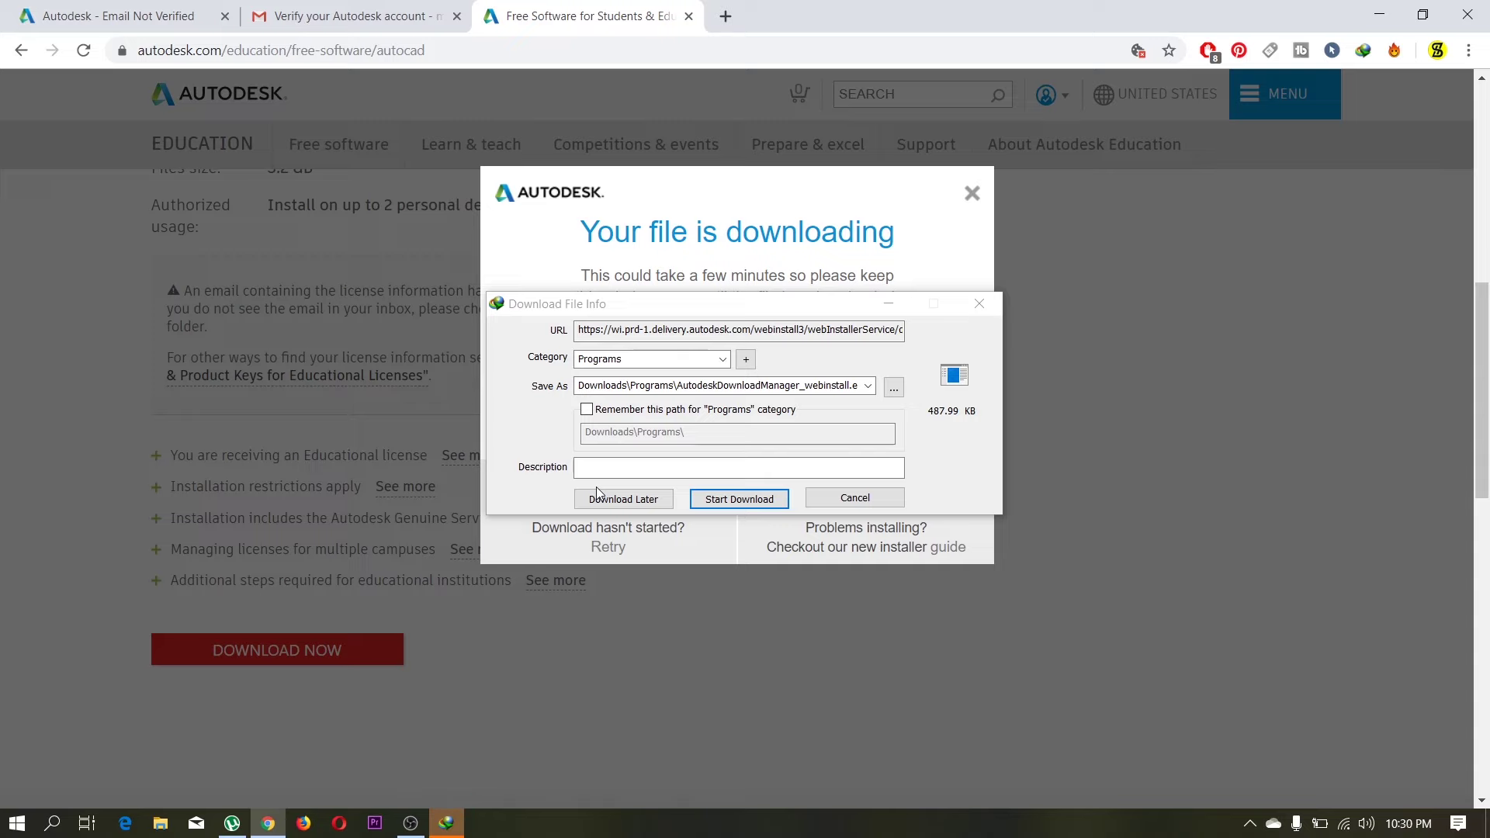
left_click(721, 499)
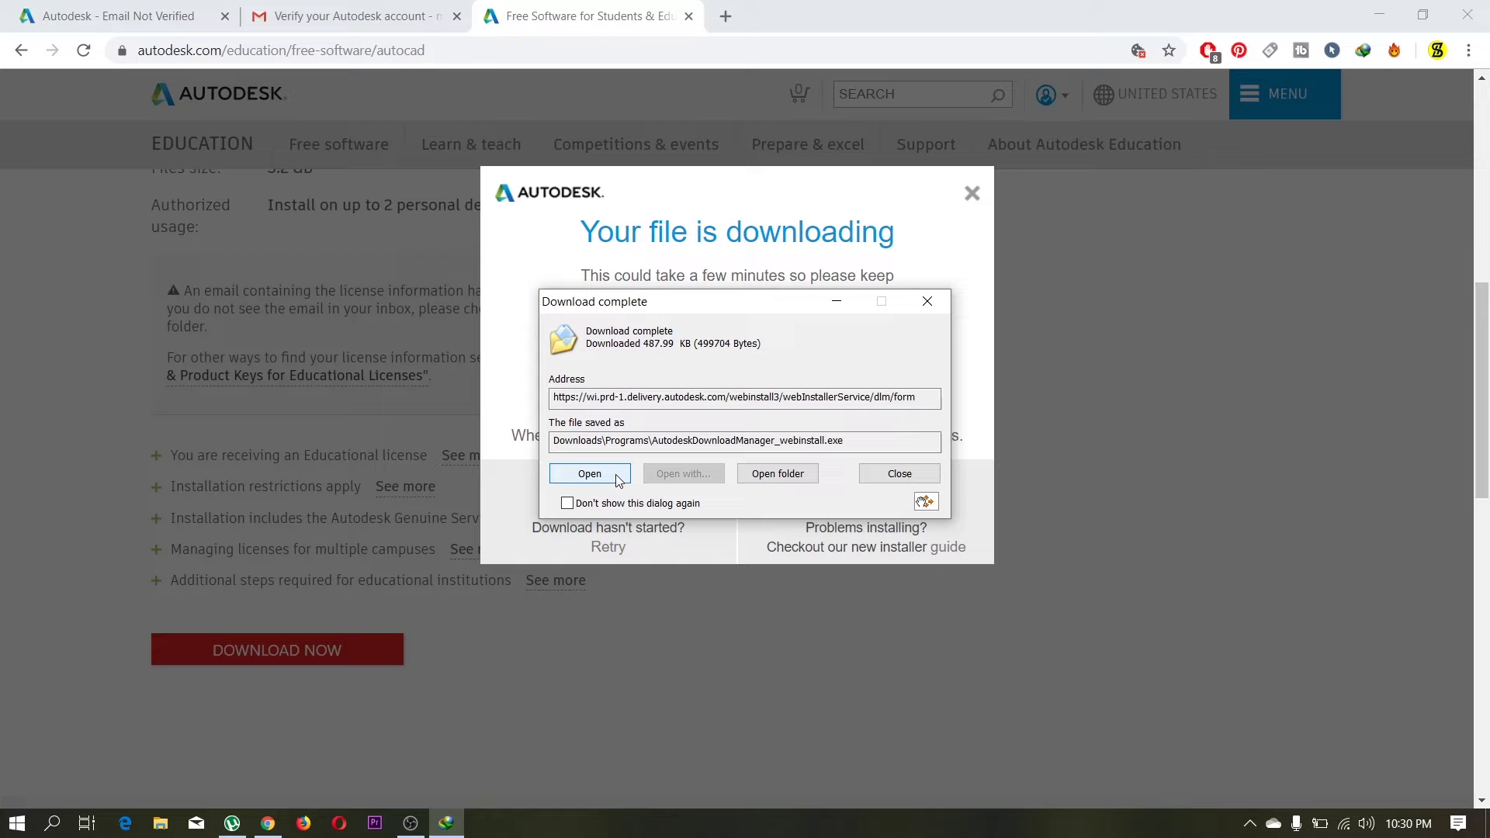
left_click(616, 475)
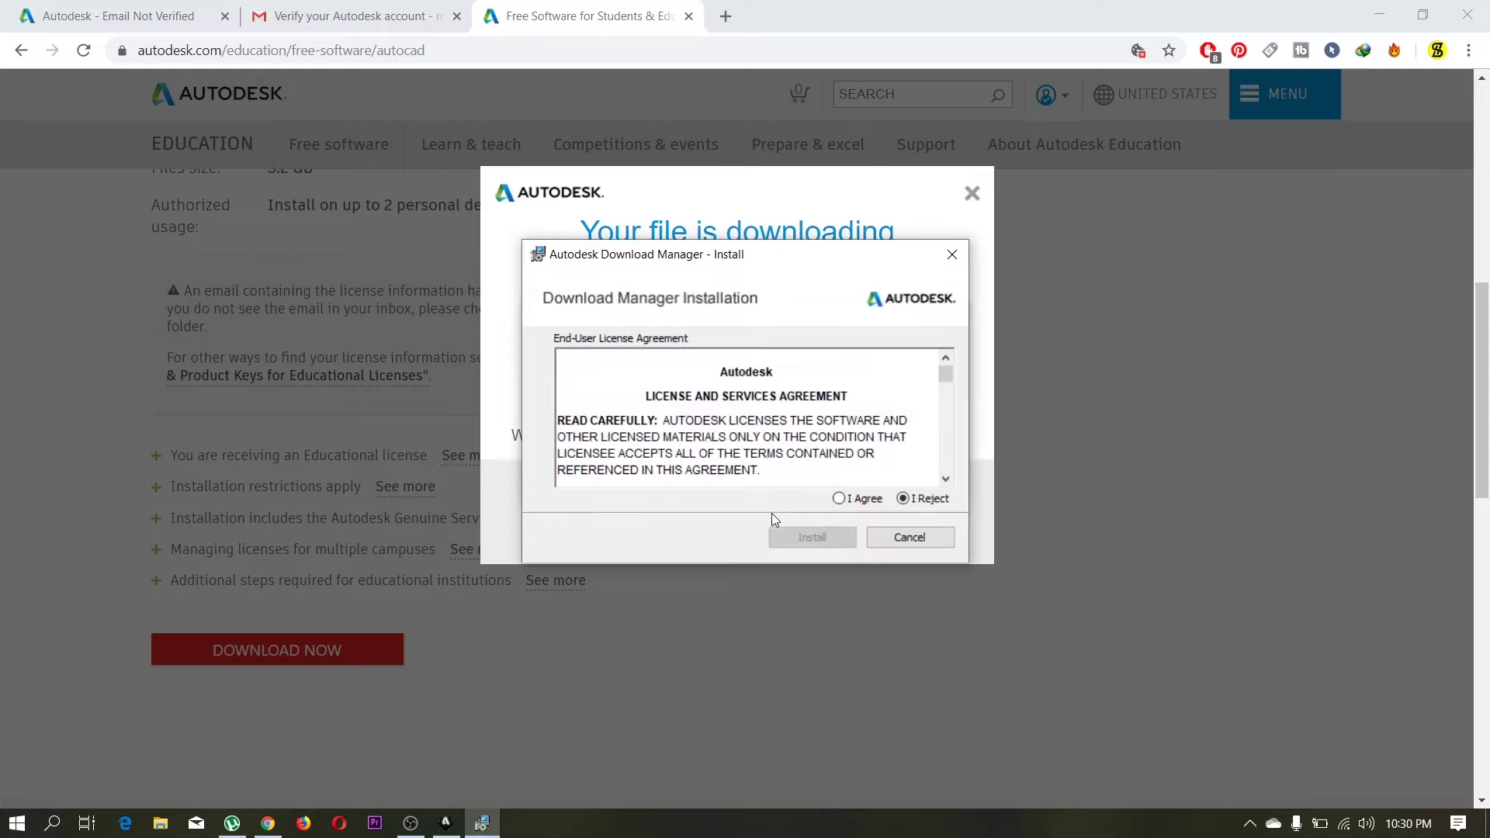
- Agree to the Download Manager license, install it, and minimize the browser
left_click(839, 499)
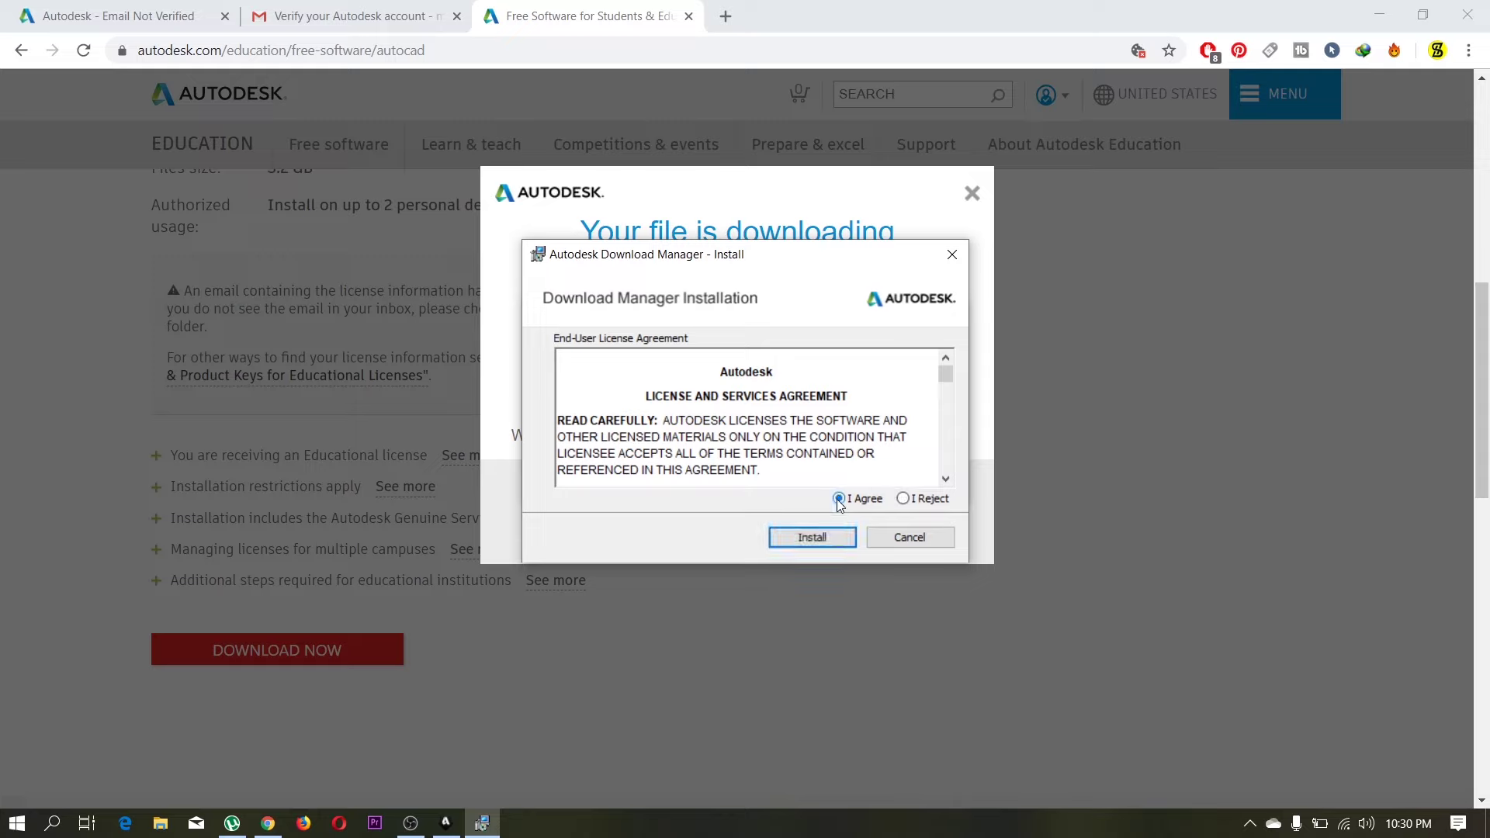
left_click(827, 534)
left_click(813, 539)
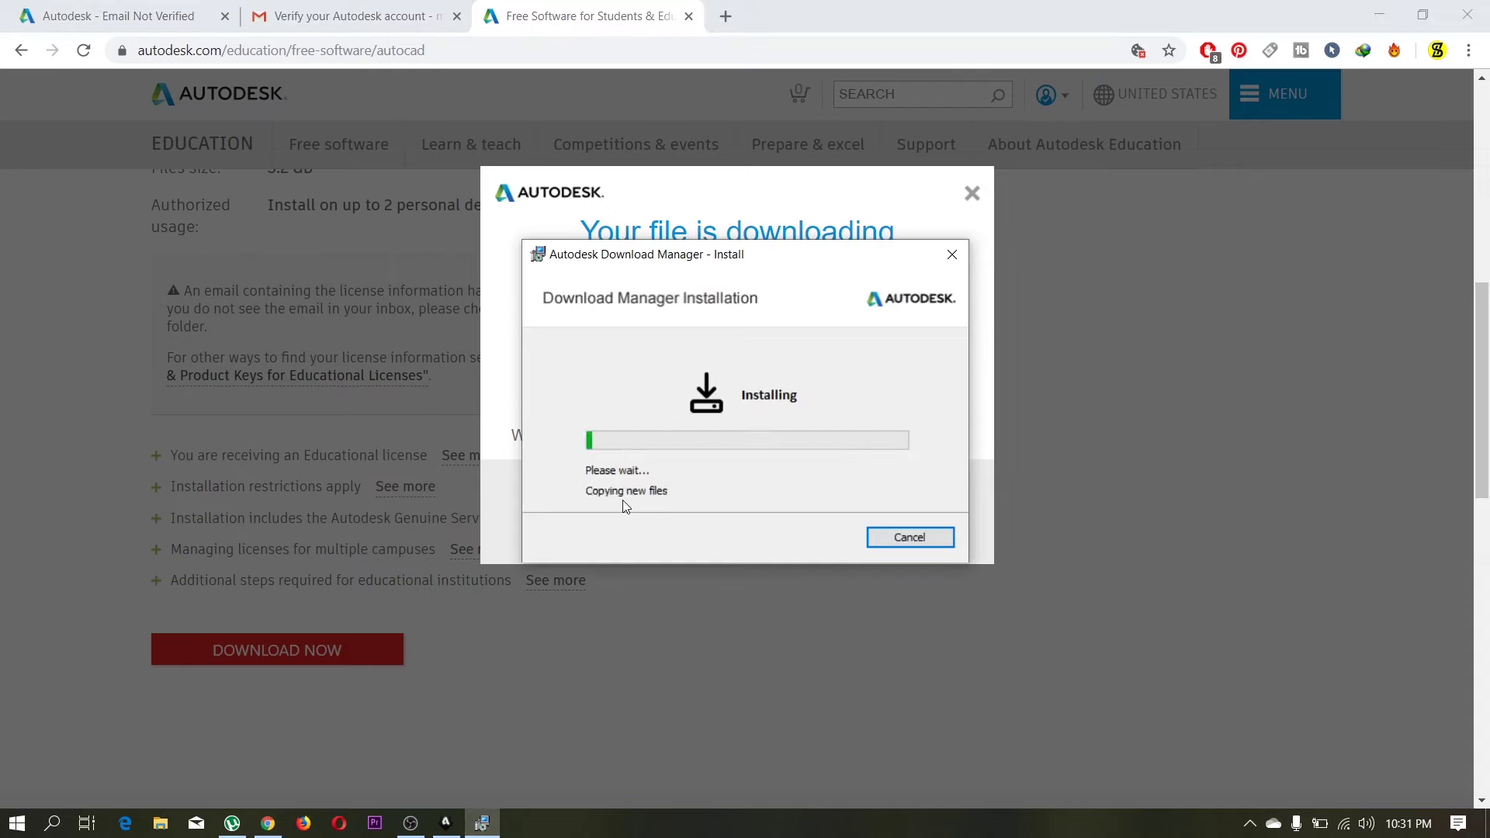
left_click(975, 195)
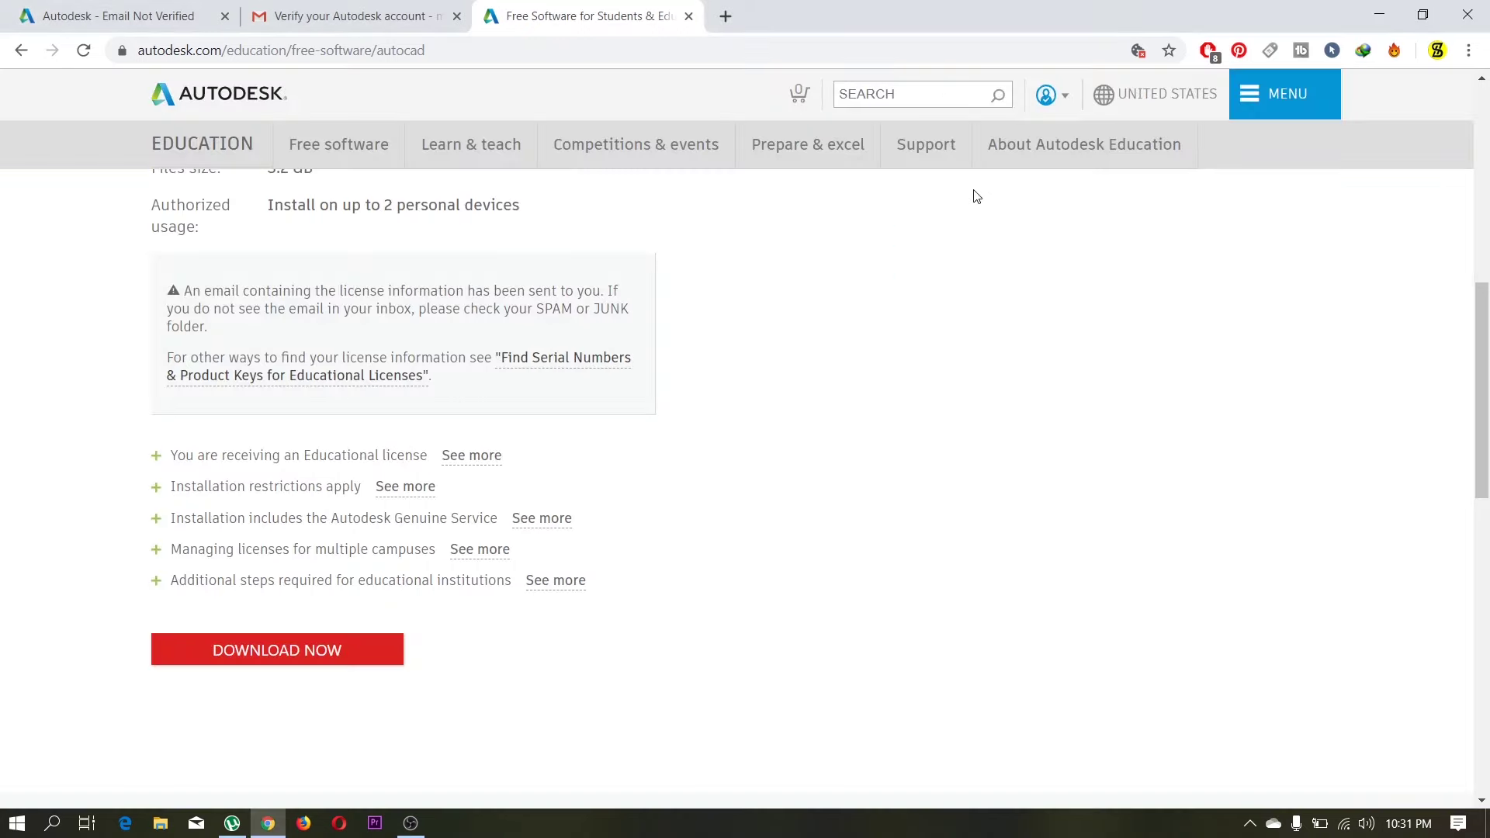
left_click(1390, 16)
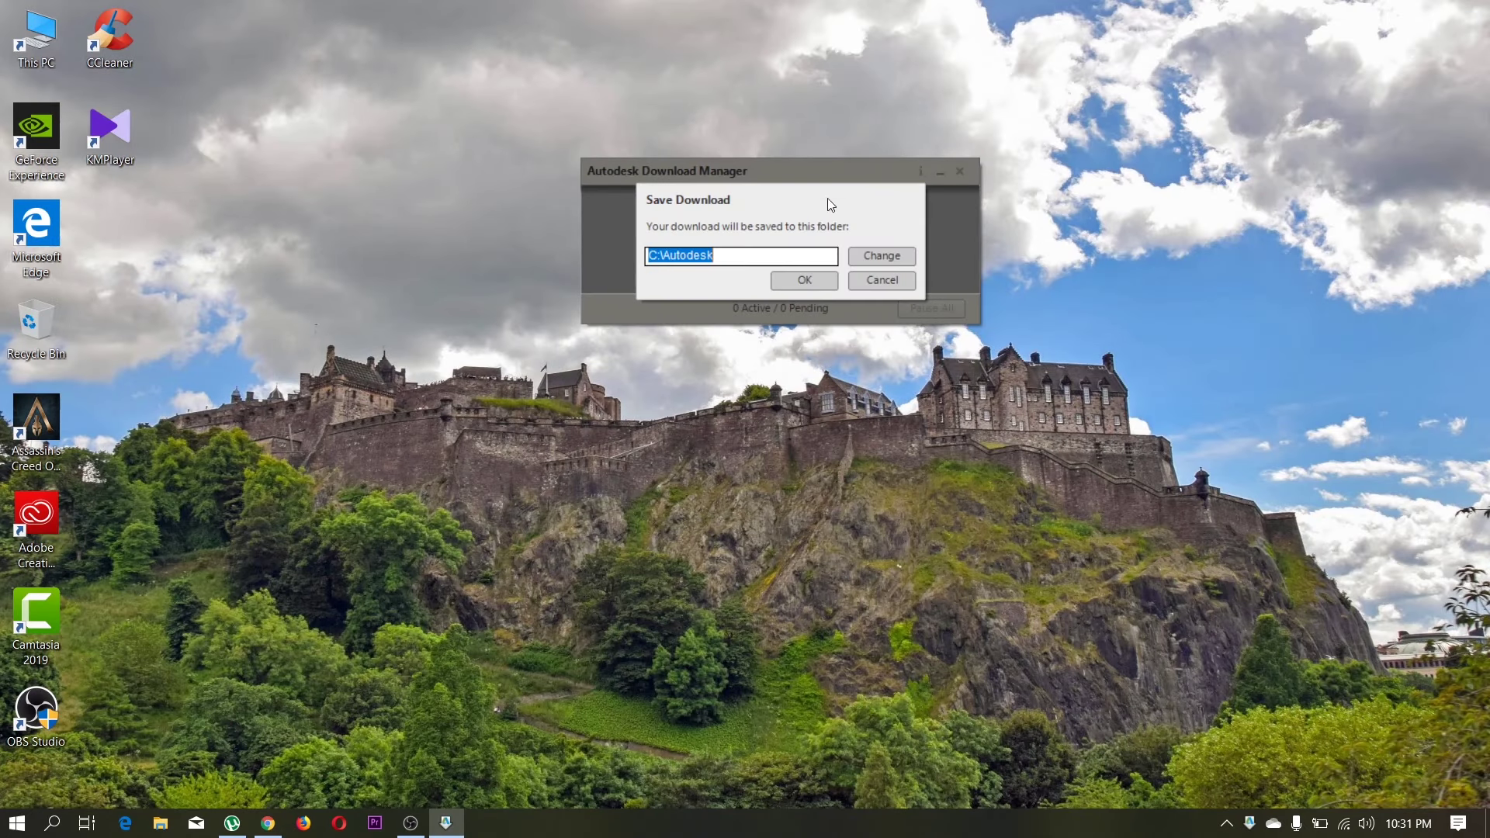
- Save the AutoCAD 2018 download to C:\Autodesk and launch its setup when complete
left_click(811, 283)
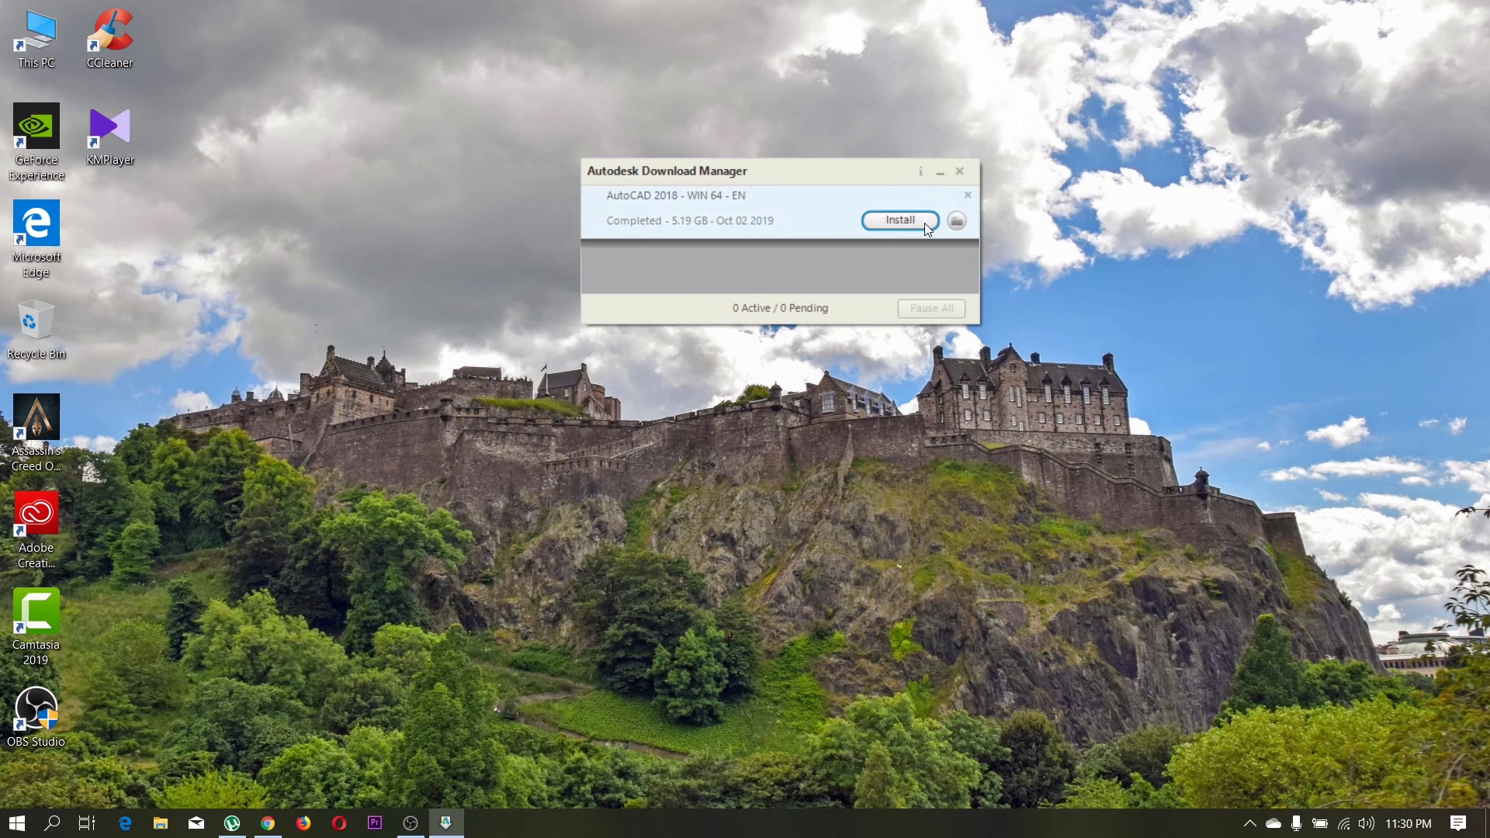
left_click(925, 222)
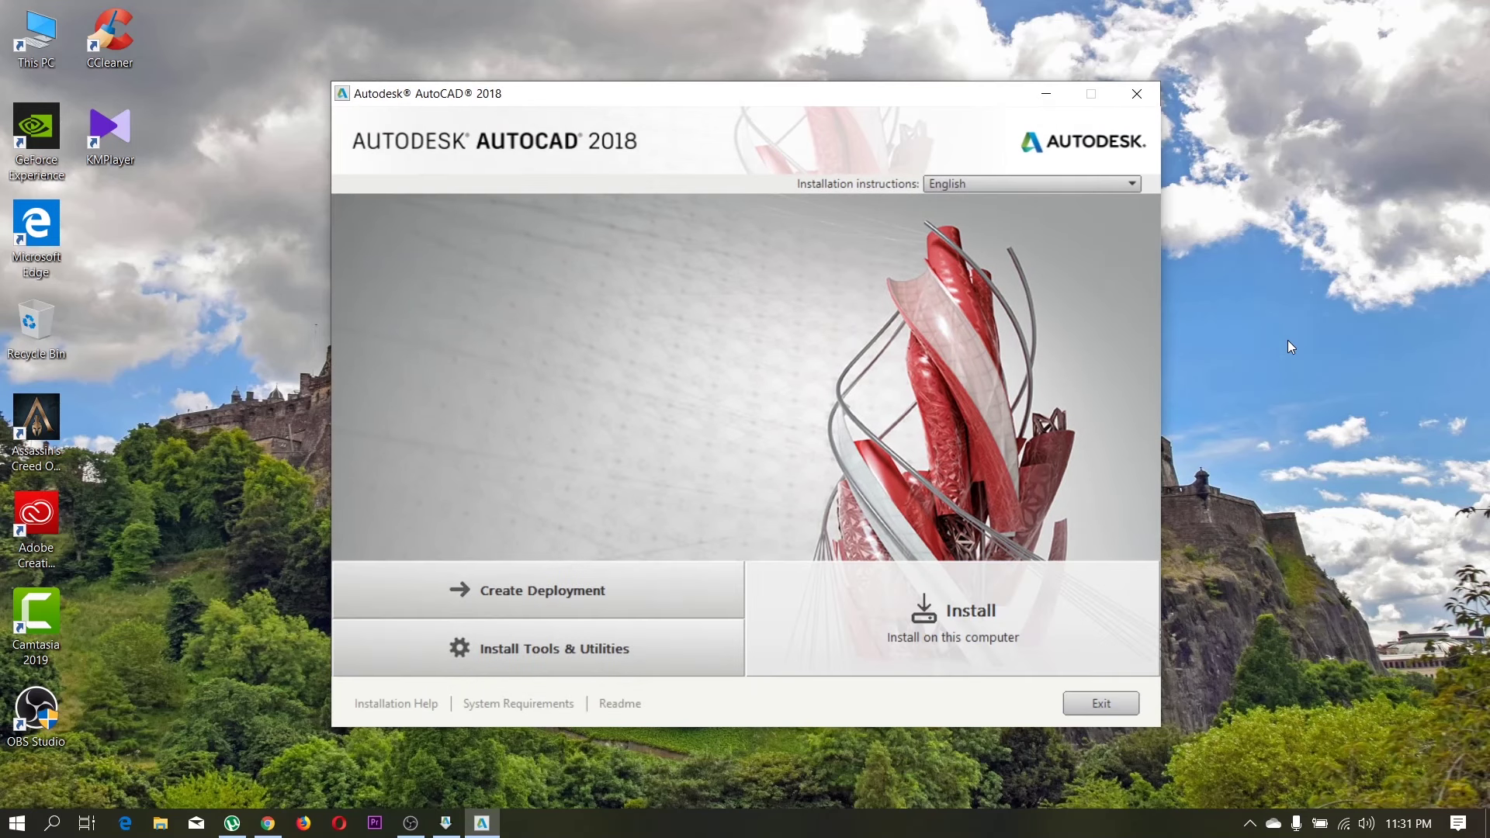
- Begin installation, choose Bangladesh as country, accept the licence, and continue to Configure Installation
left_click(922, 623)
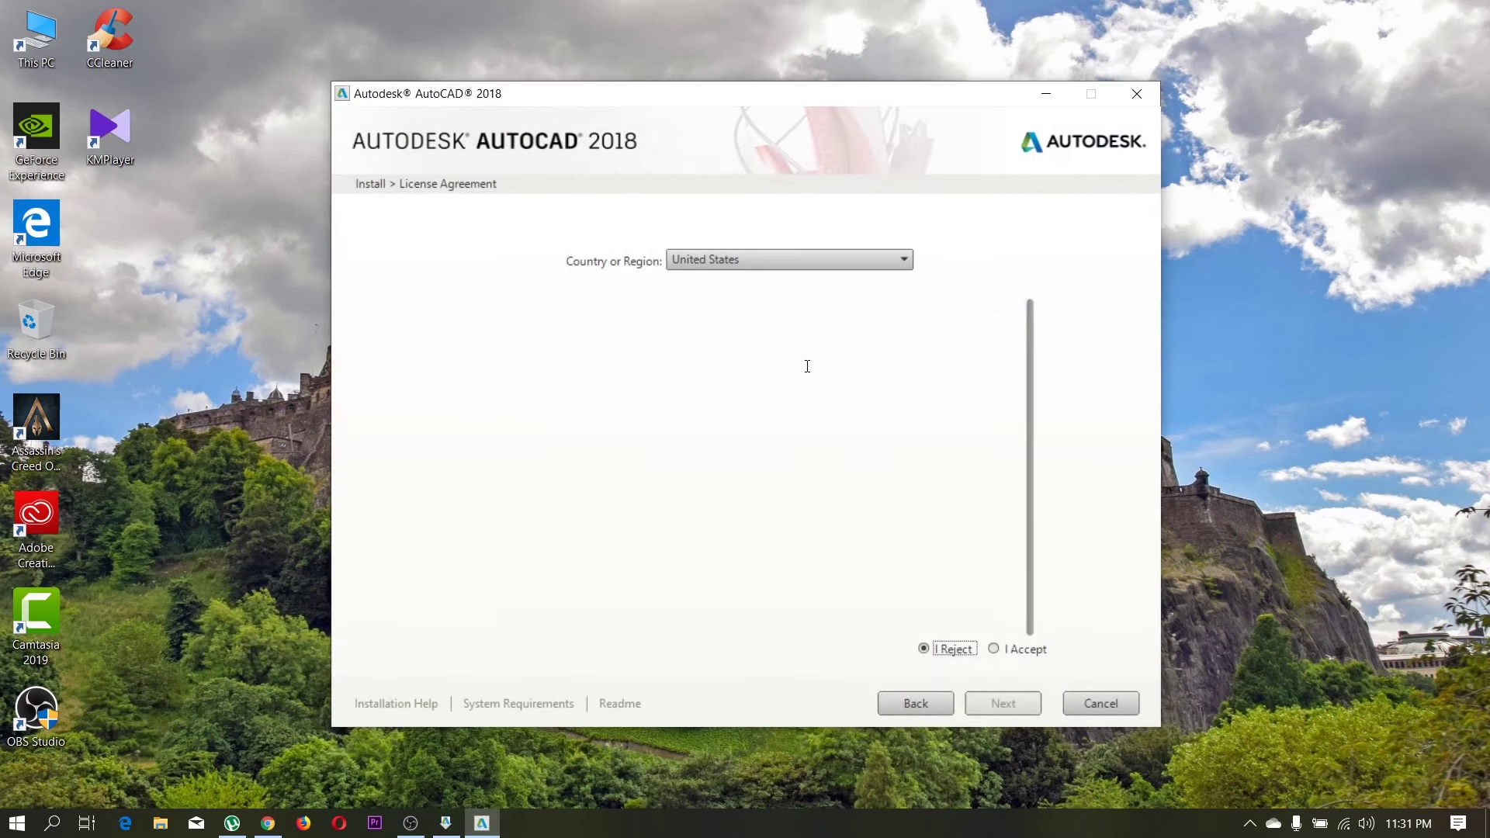
left_click(892, 261)
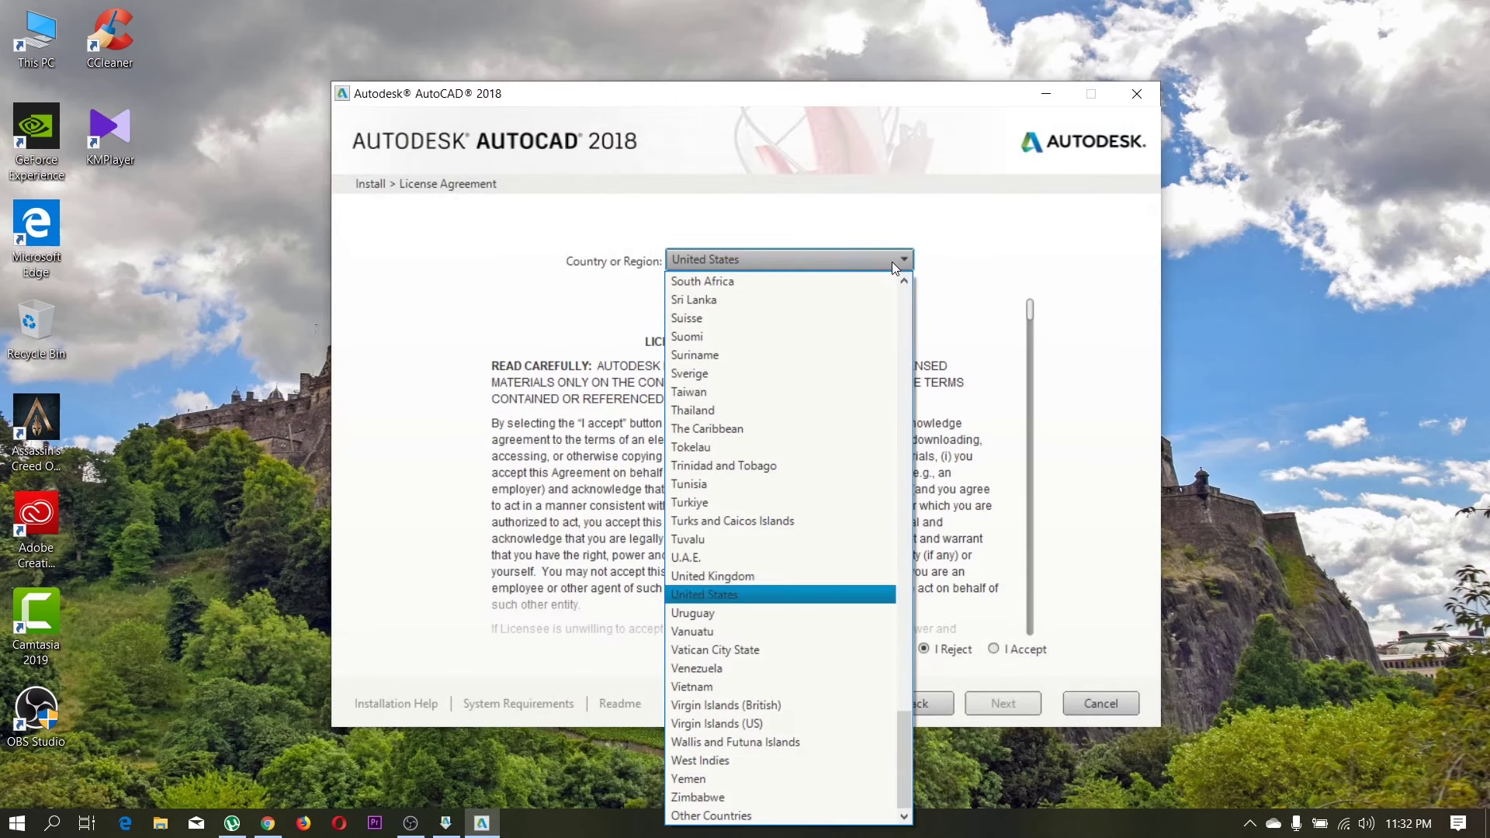
scroll(794, 662, "up", 5)
scroll(797, 551, "up", 3)
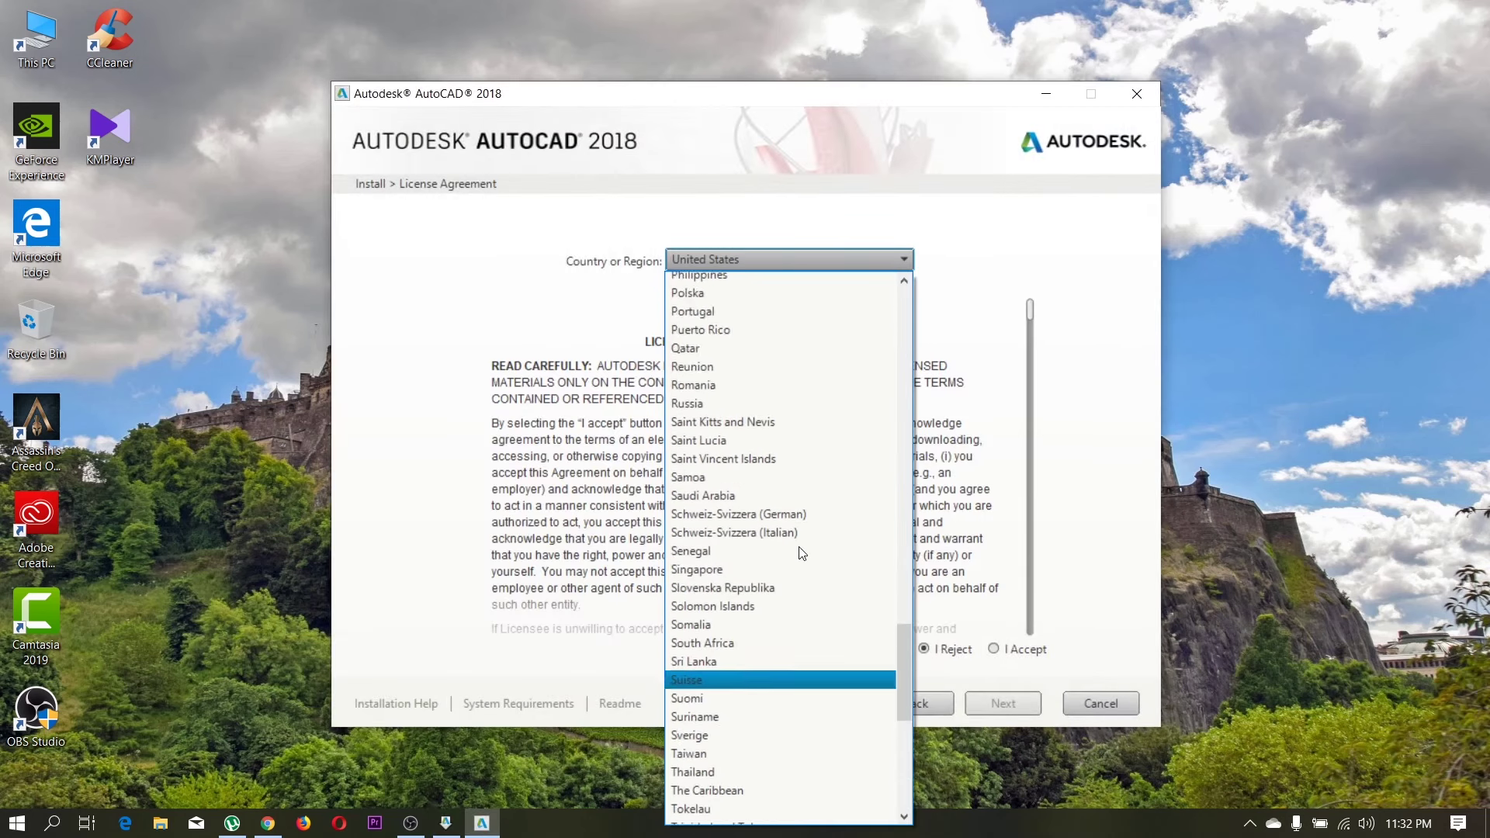
scroll(795, 543, "up", 8)
scroll(793, 504, "up", 6)
scroll(792, 501, "up", 7)
scroll(790, 499, "up", 6)
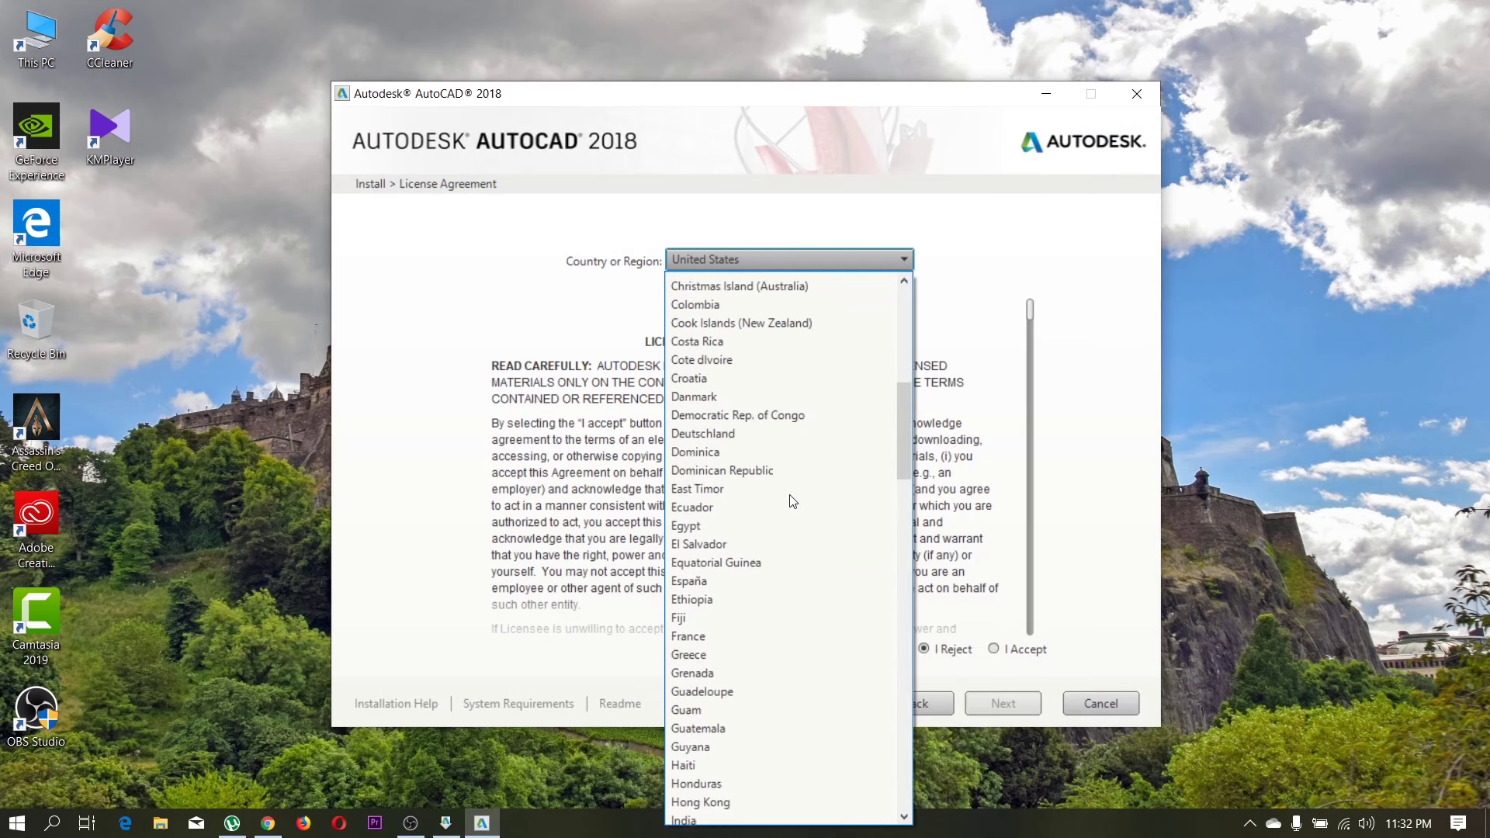
scroll(788, 499, "up", 1)
scroll(751, 588, "up", 1)
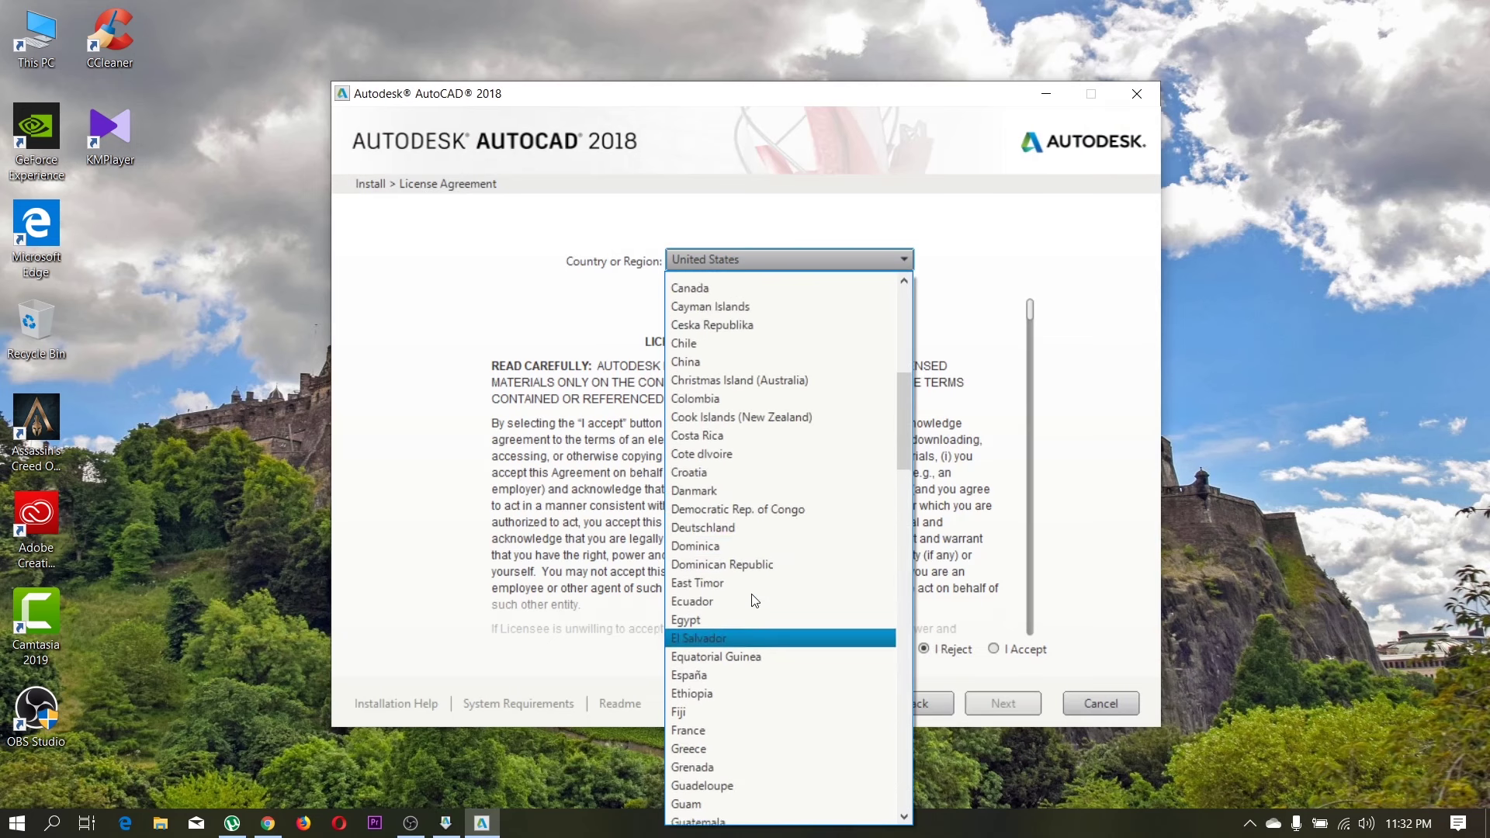
scroll(751, 598, "up", 8)
left_click(741, 466)
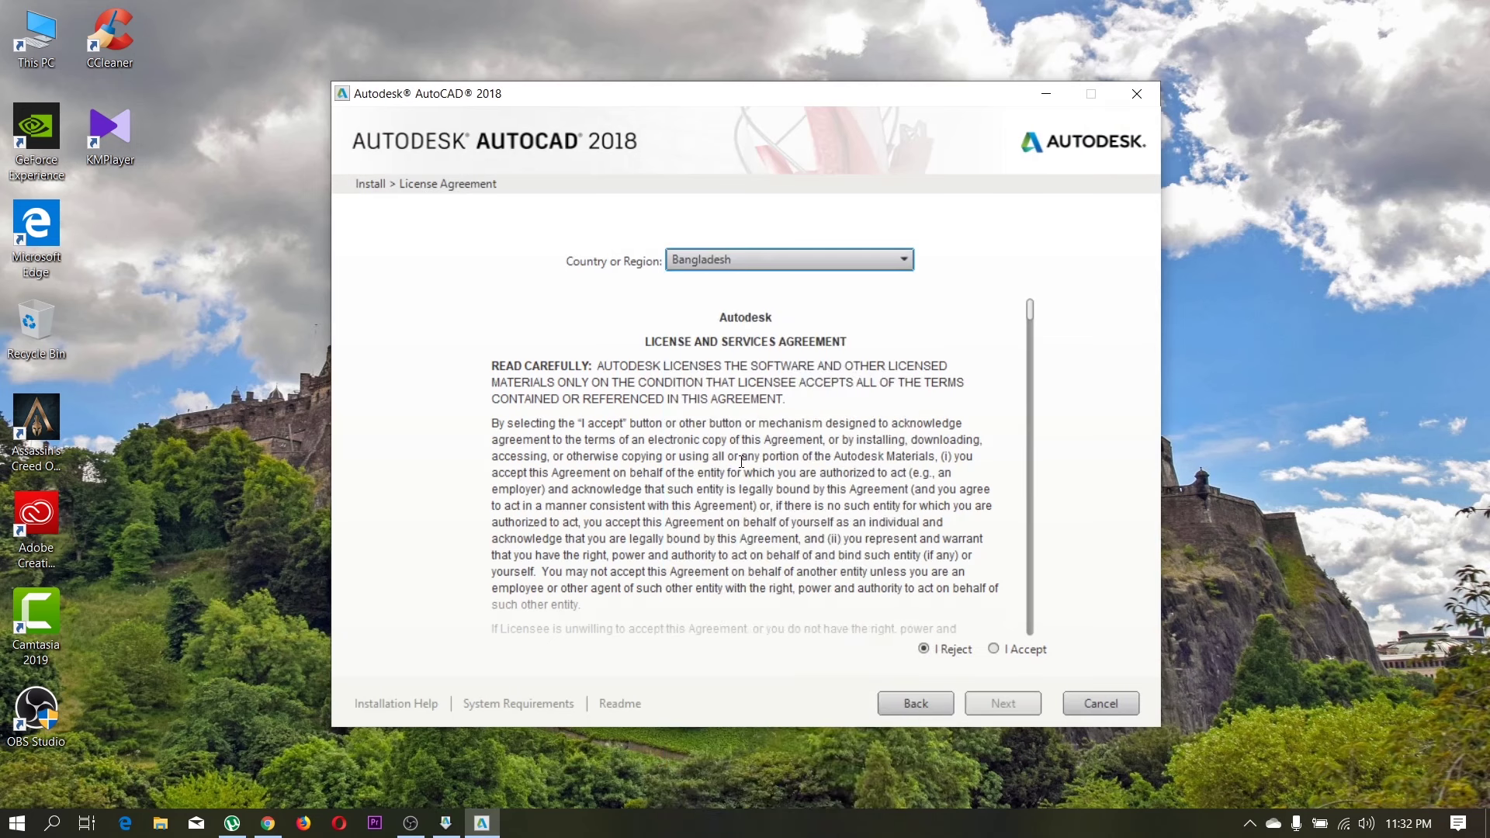
left_click(995, 650)
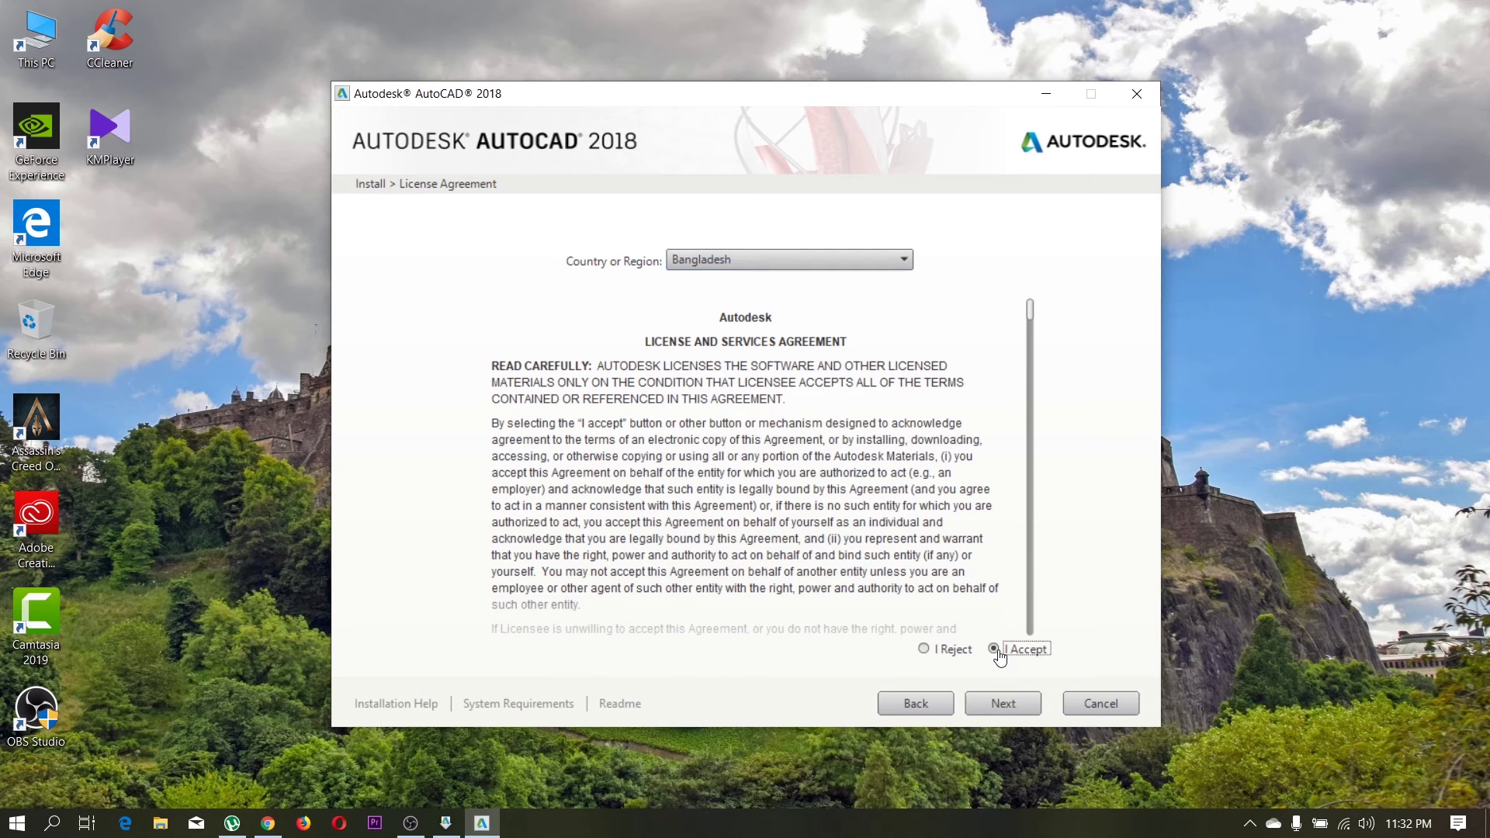
left_click(1003, 707)
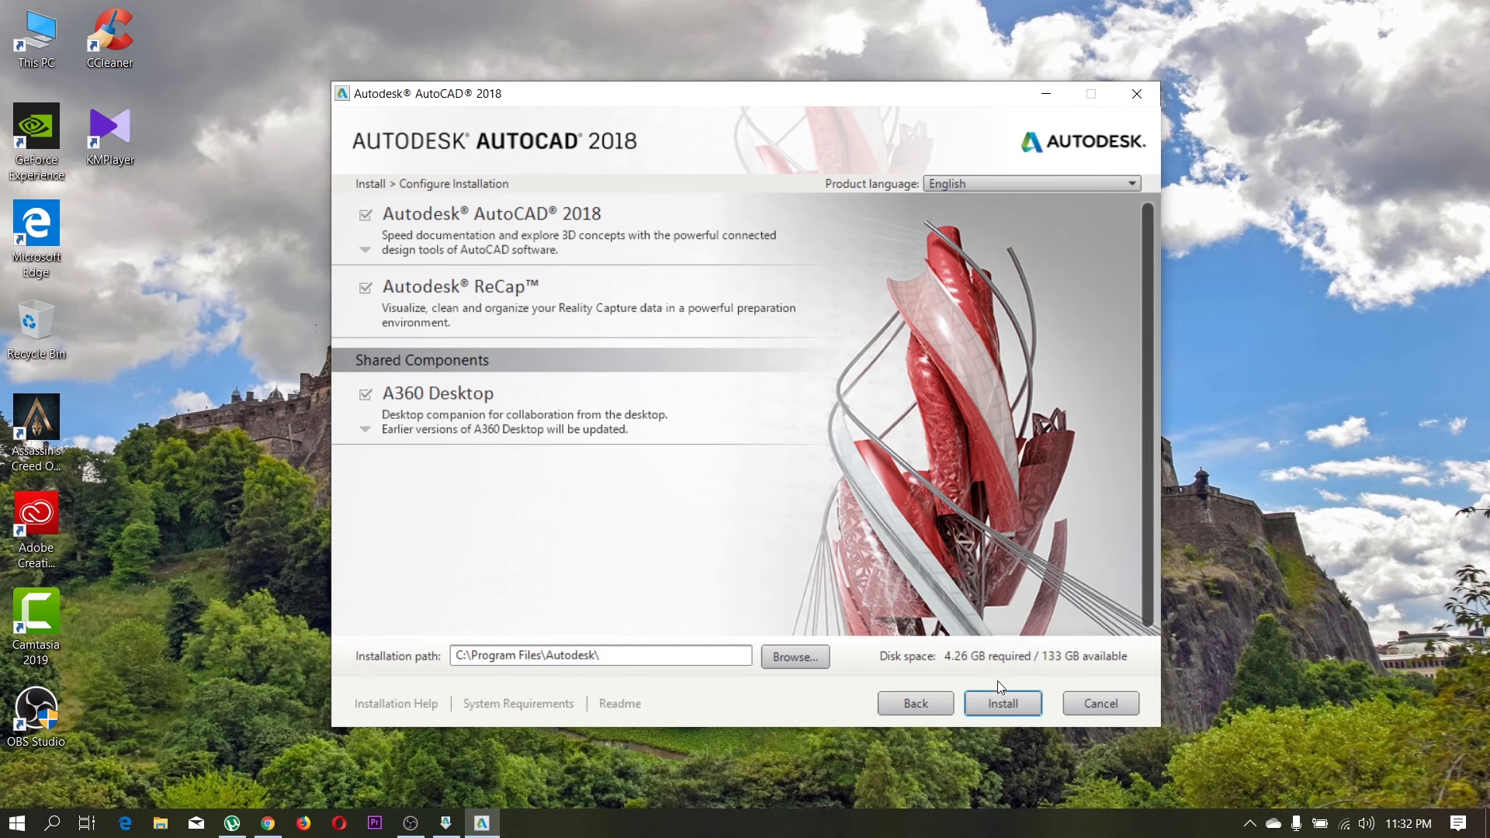
- Install AutoCAD 2018, launch it on completion, and close the installer window
left_click(1008, 702)
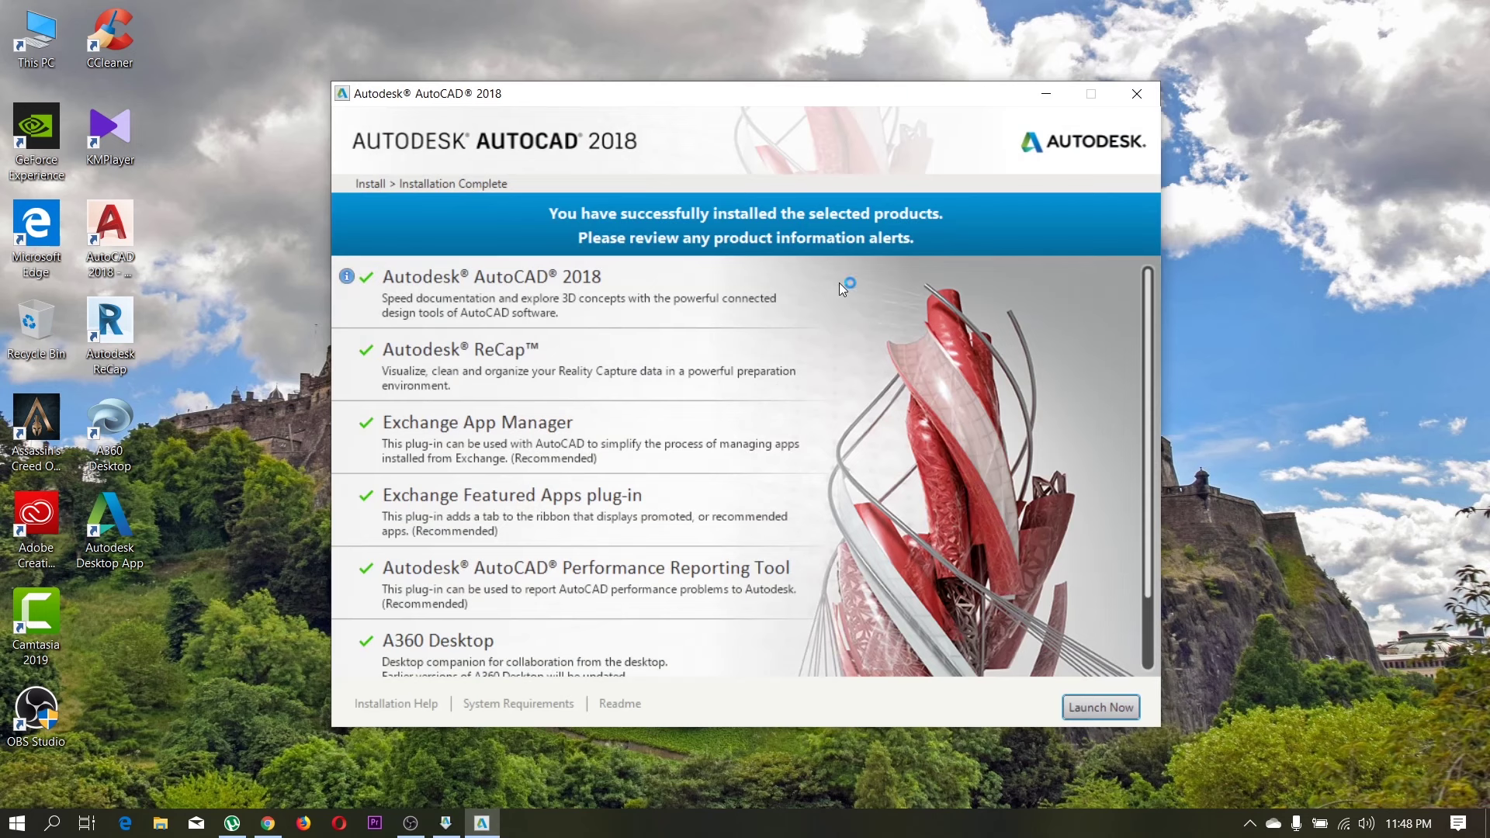
left_click(1099, 707)
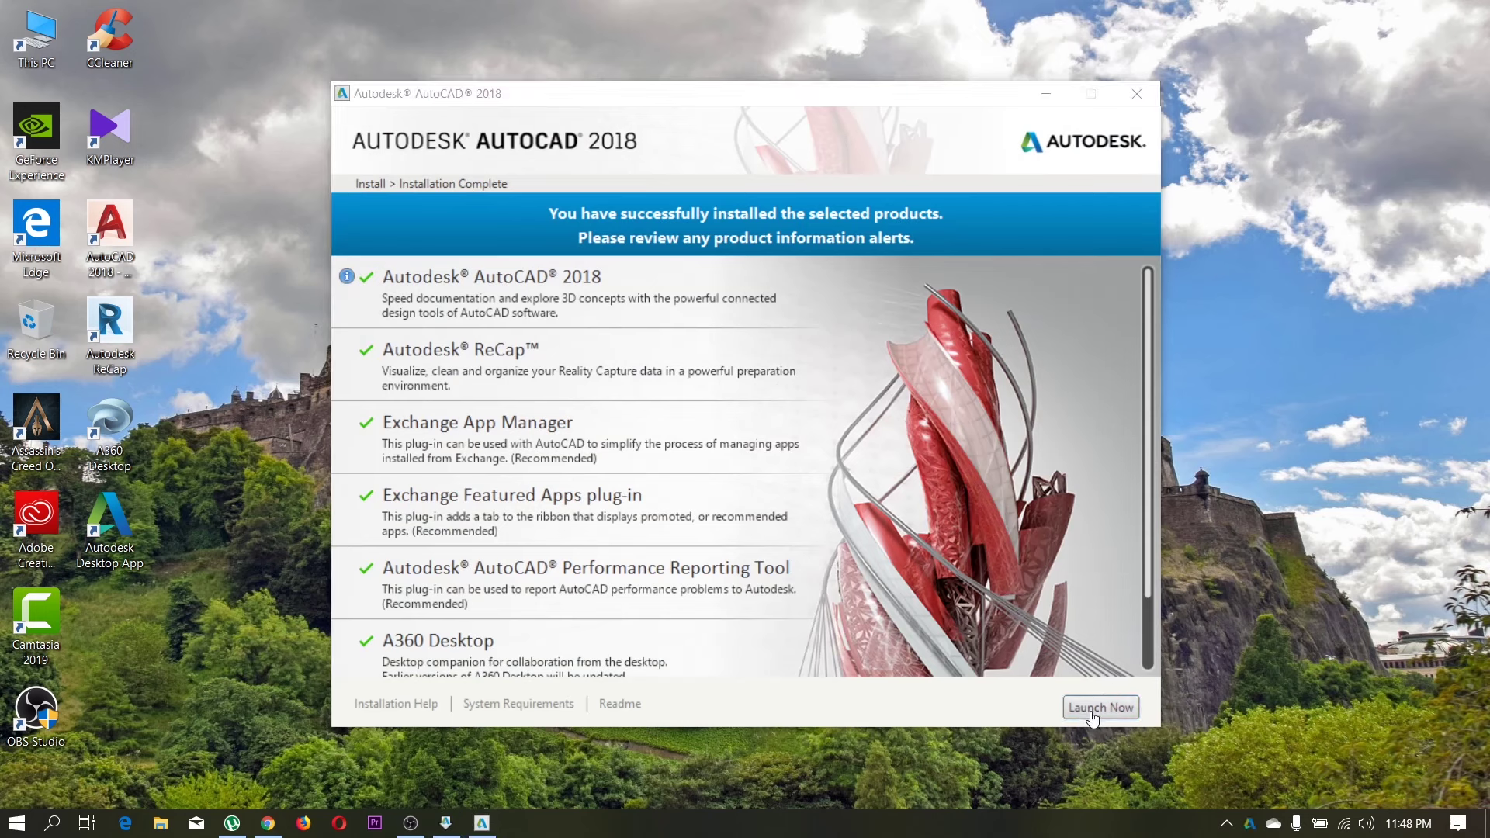
left_click(1094, 716)
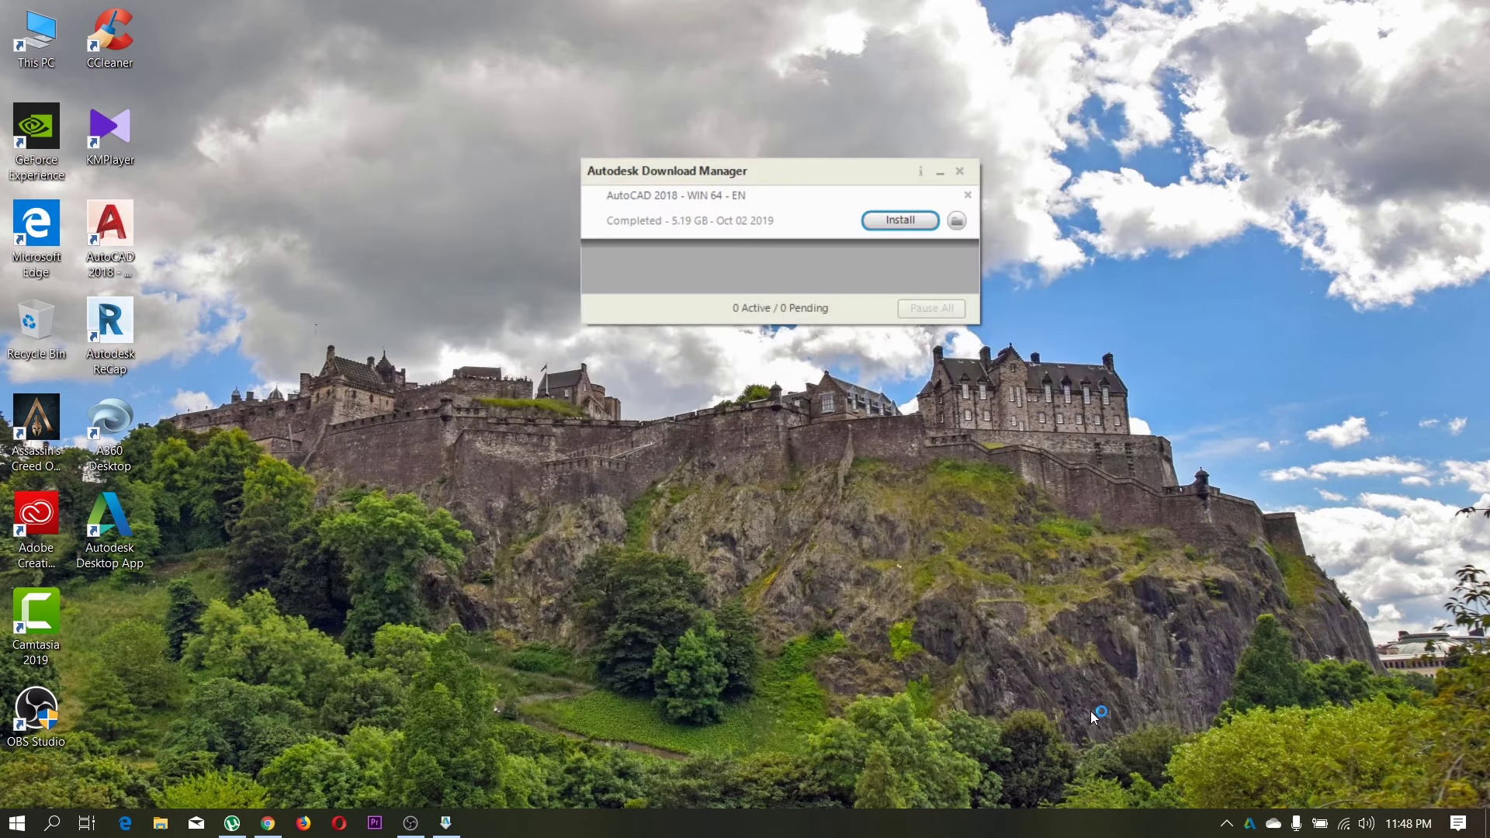
- Close Download Manager, accept data collection, choose Enter a Serial Number, and Activate
left_click(938, 175)
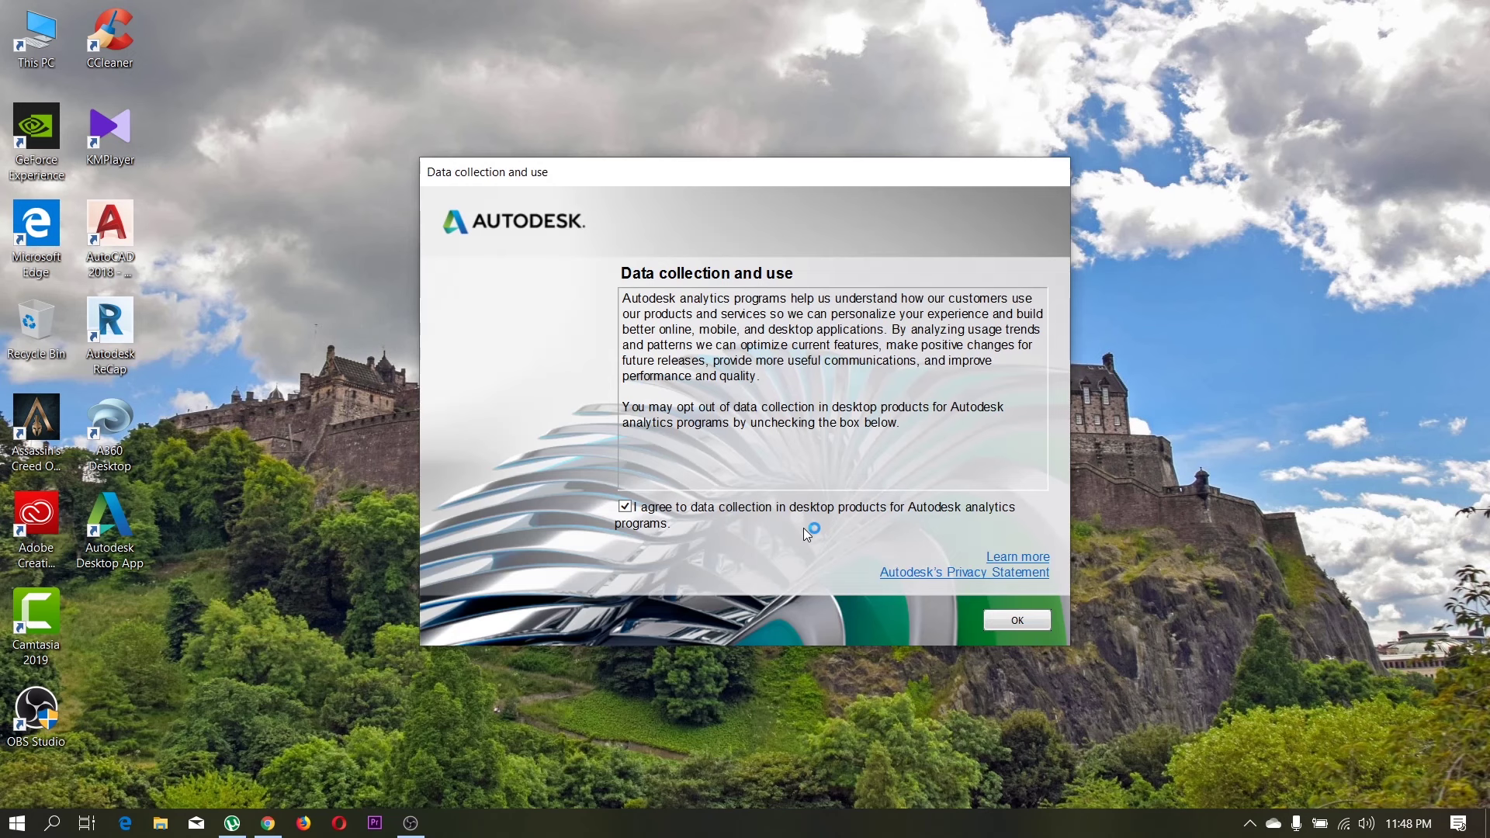
left_click(1014, 619)
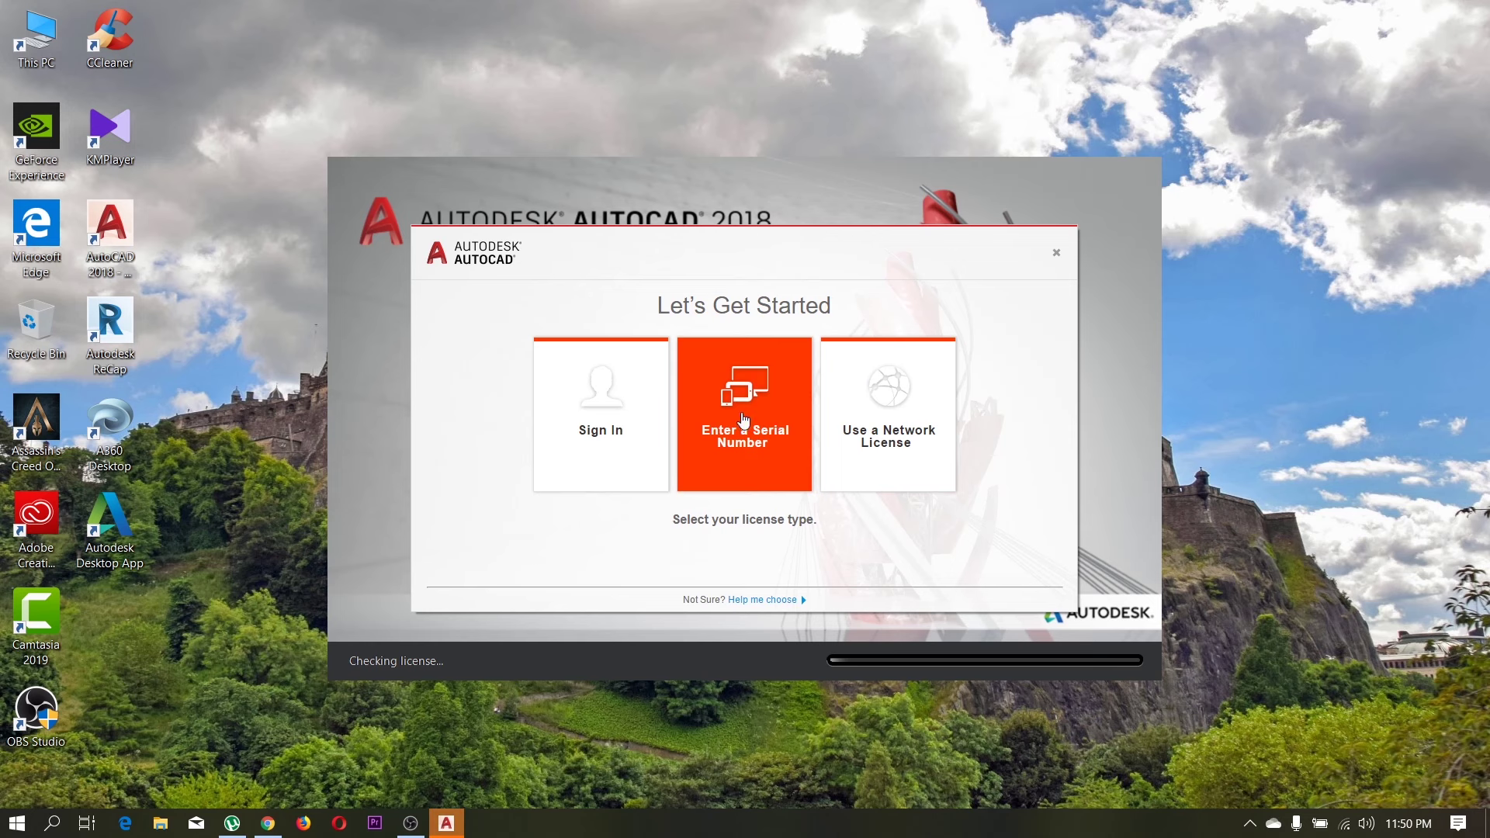
left_click(742, 415)
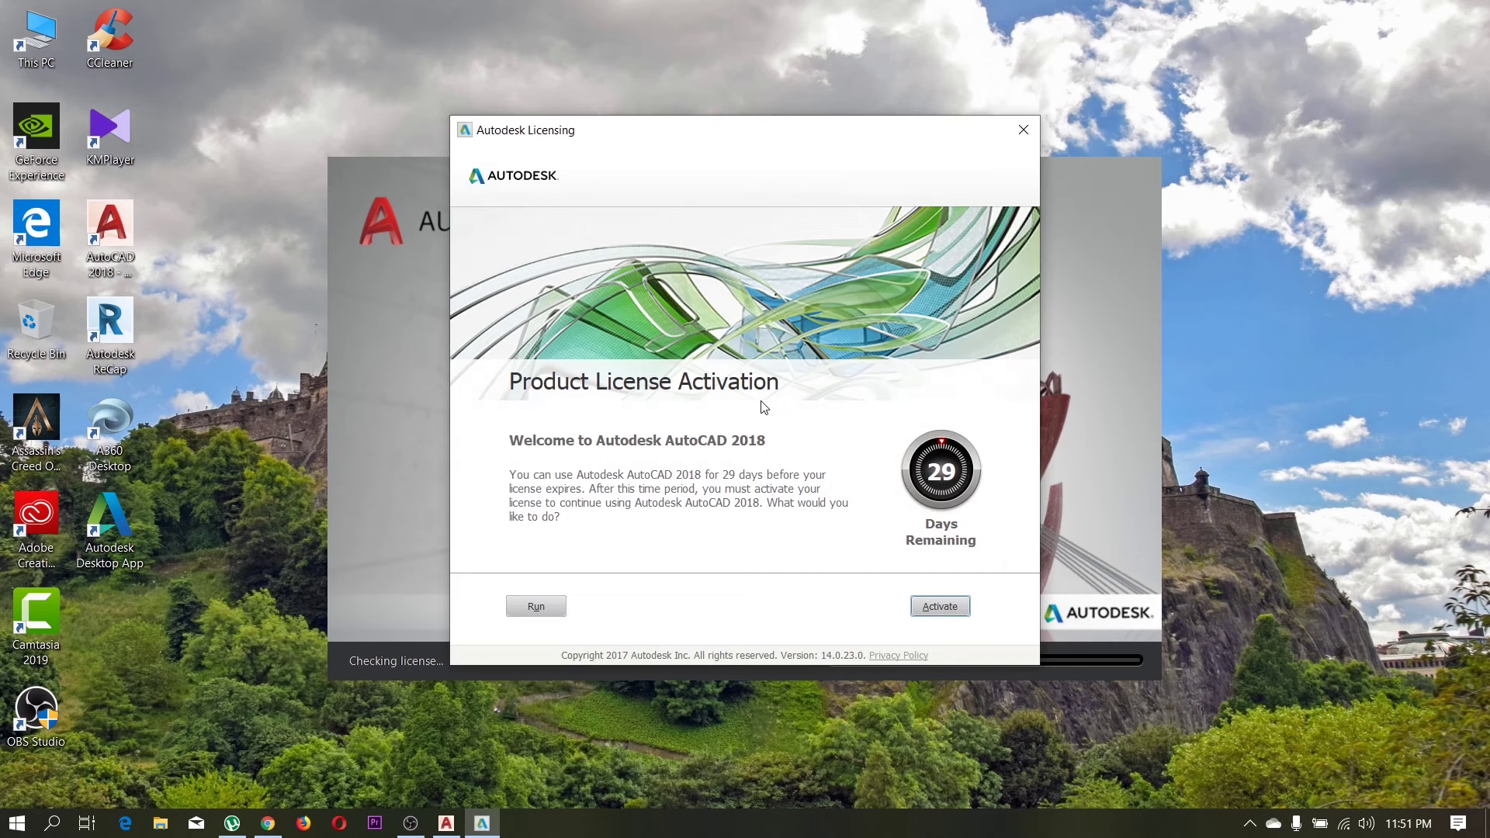
left_click(945, 608)
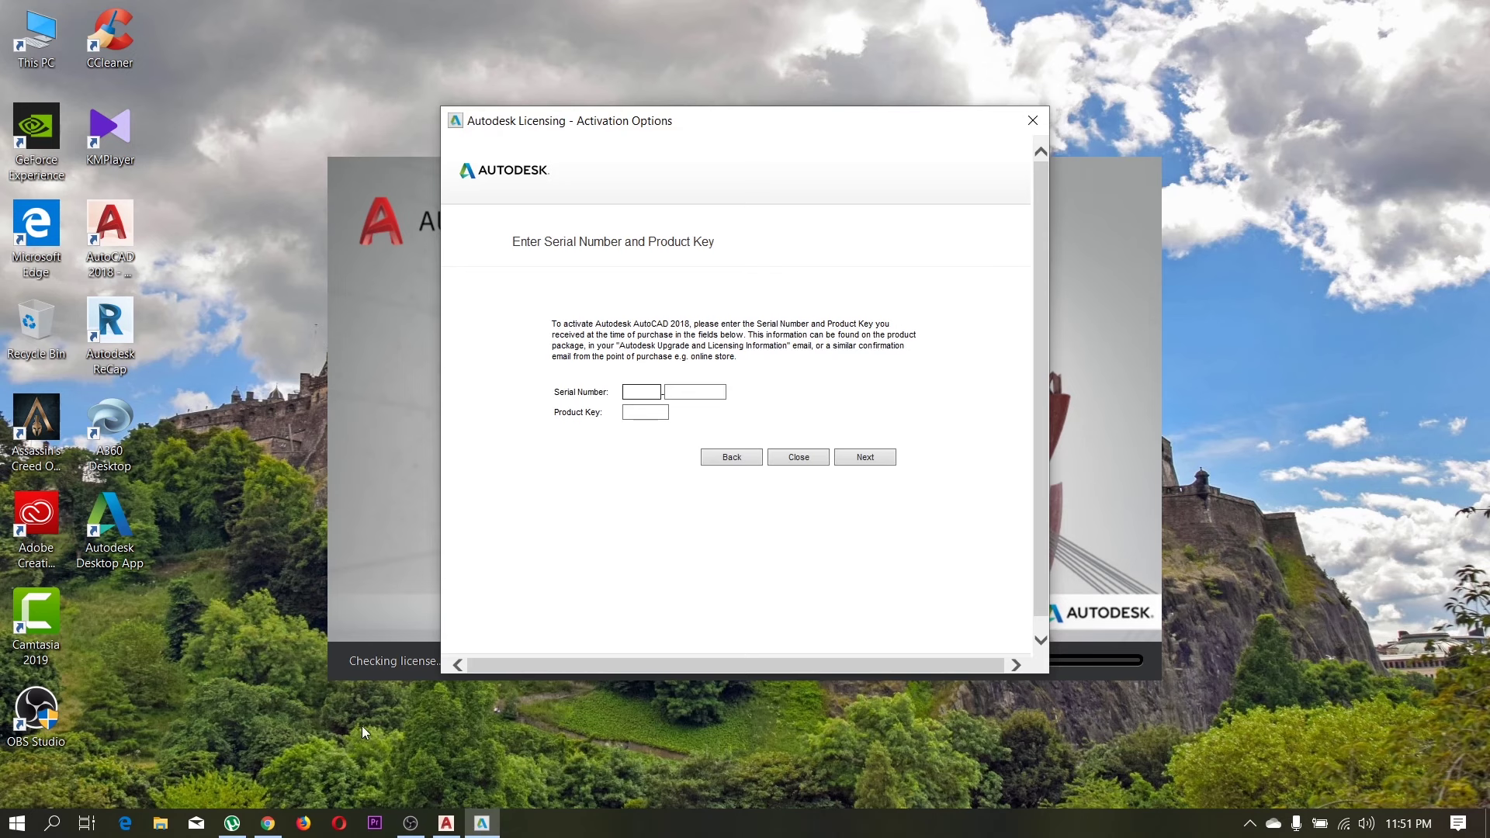
- Copy the serial number prefix from the web page into the first serial box
left_click(268, 823)
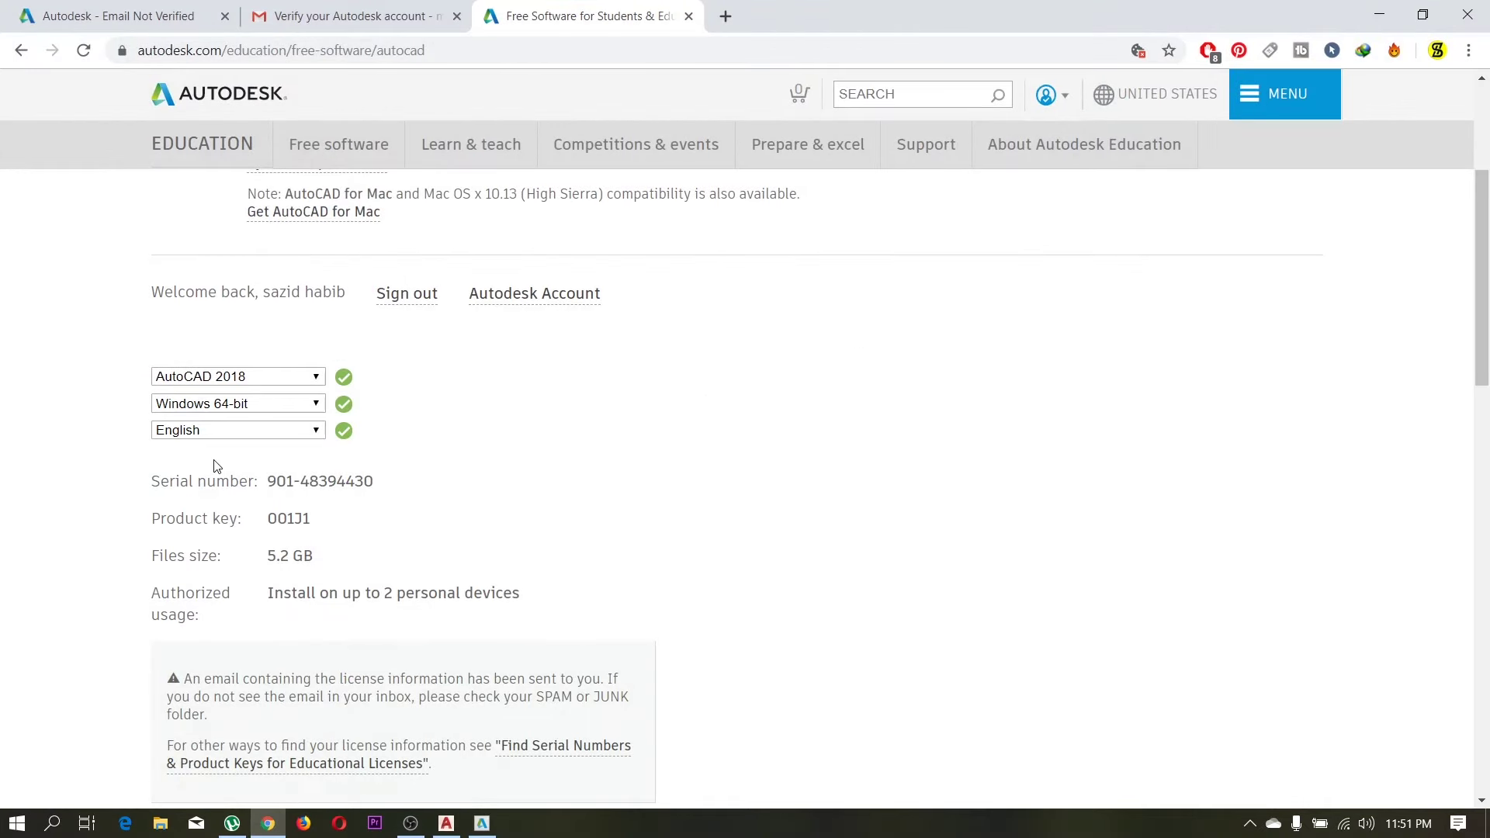
left_click_drag(269, 481, 292, 483)
right_click(283, 482)
left_click(310, 501)
left_click(482, 822)
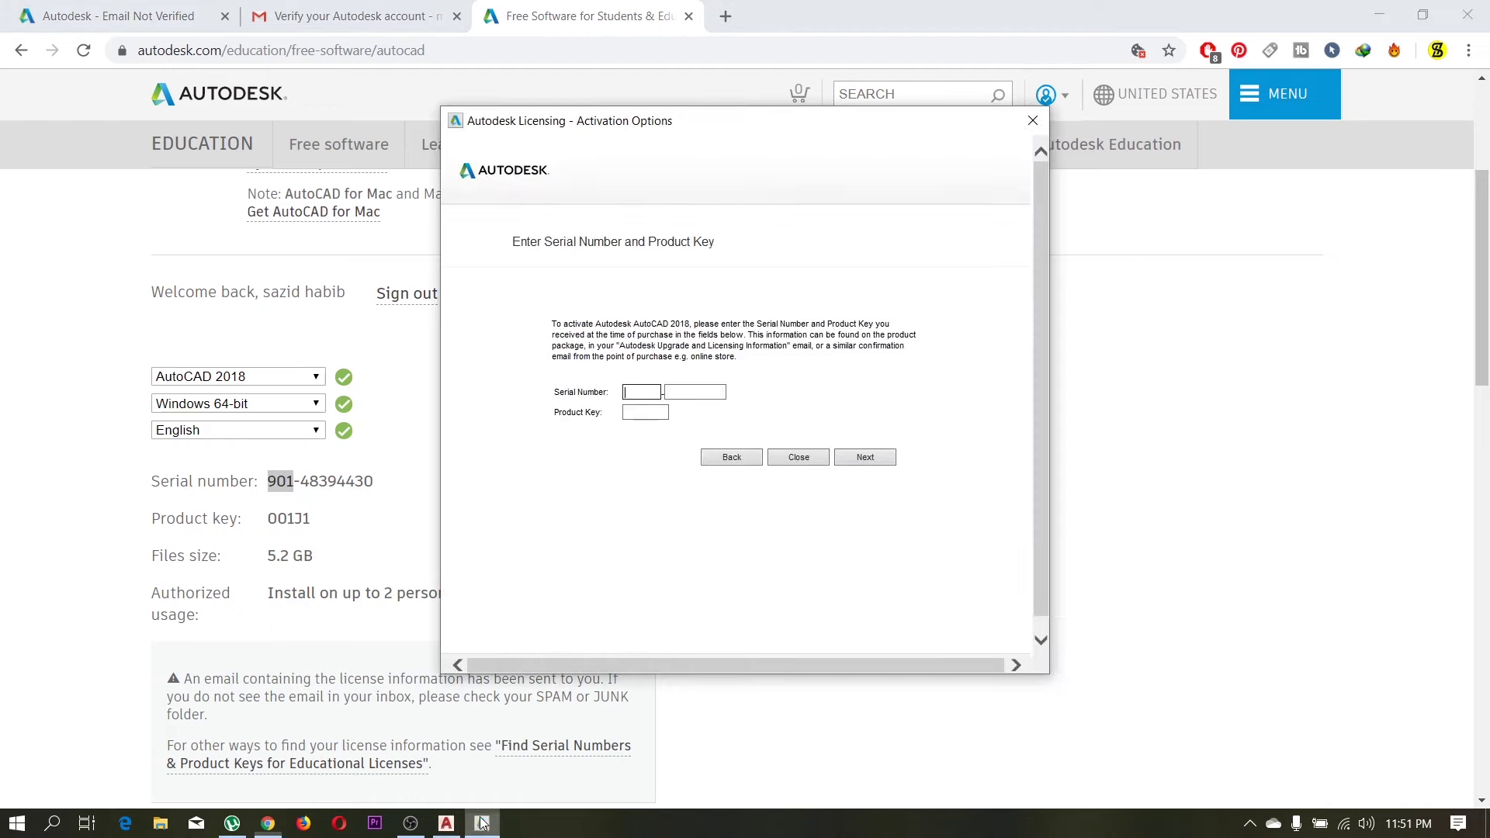
right_click(631, 393)
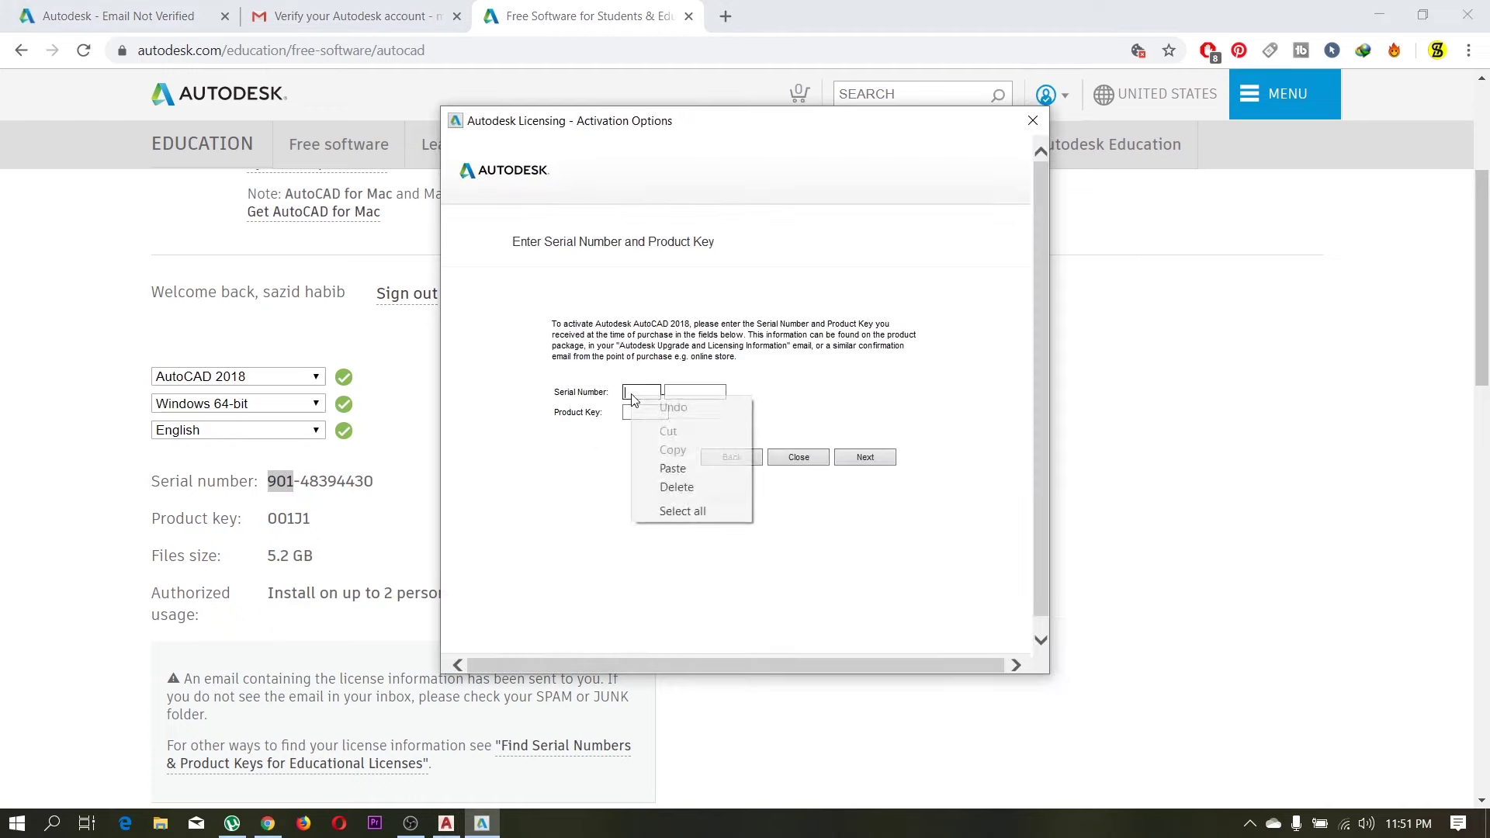
left_click(669, 470)
type("901")
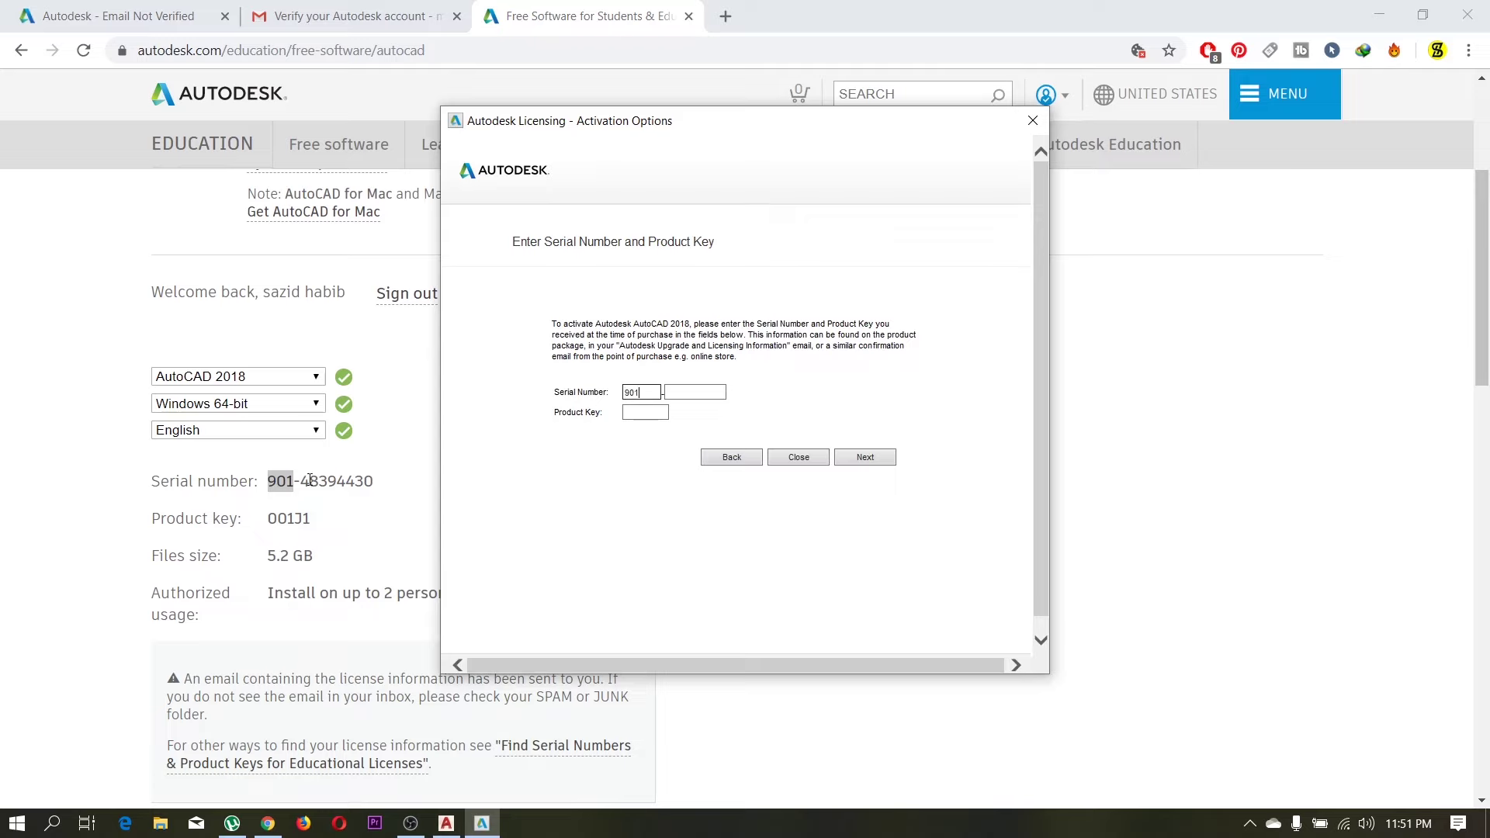
- Copy the remaining serial number digits into the second serial box
left_click_drag(302, 481, 374, 481)
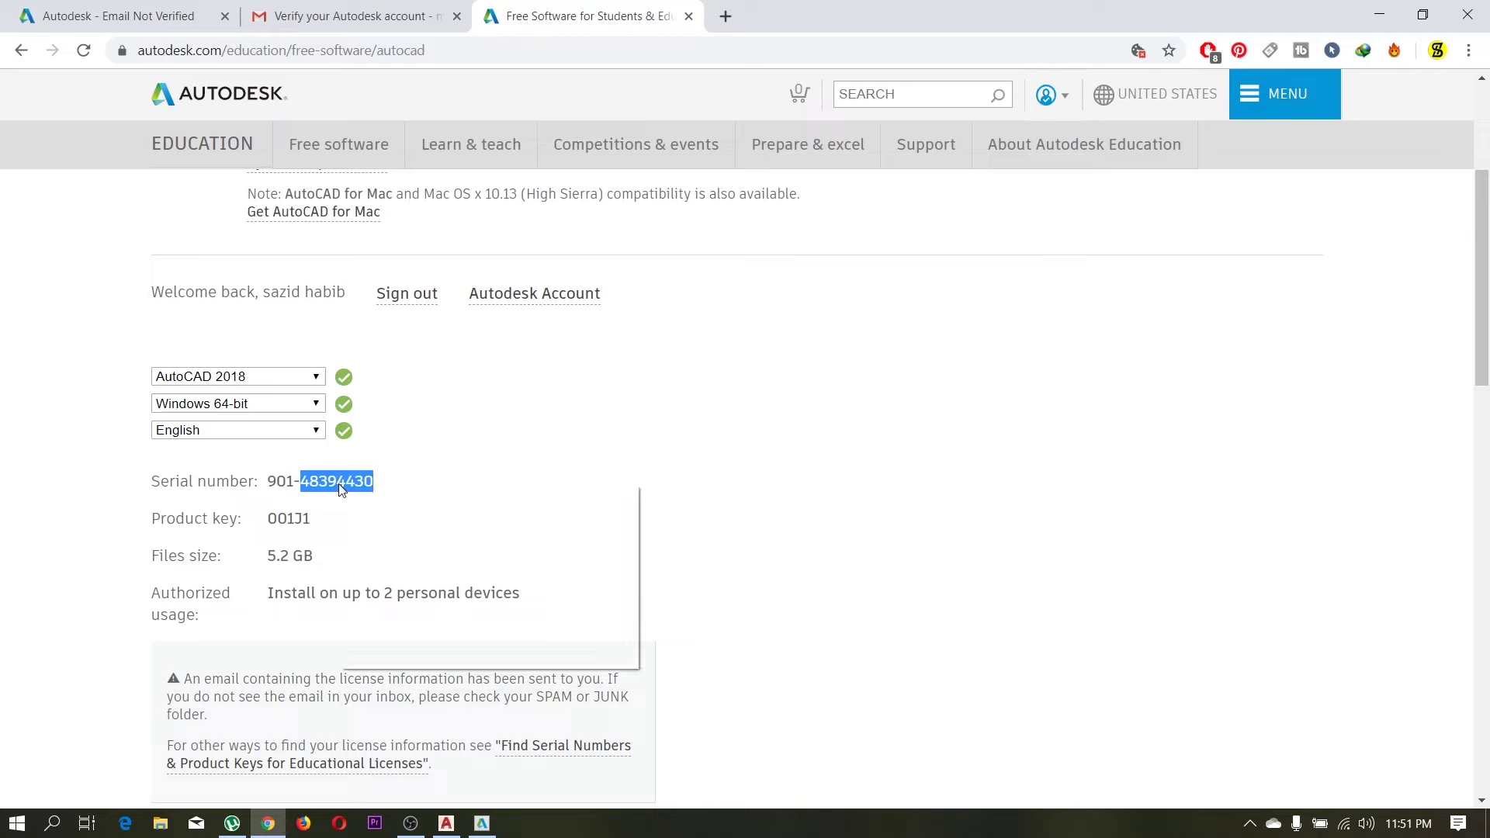
right_click(341, 484)
left_click(379, 496)
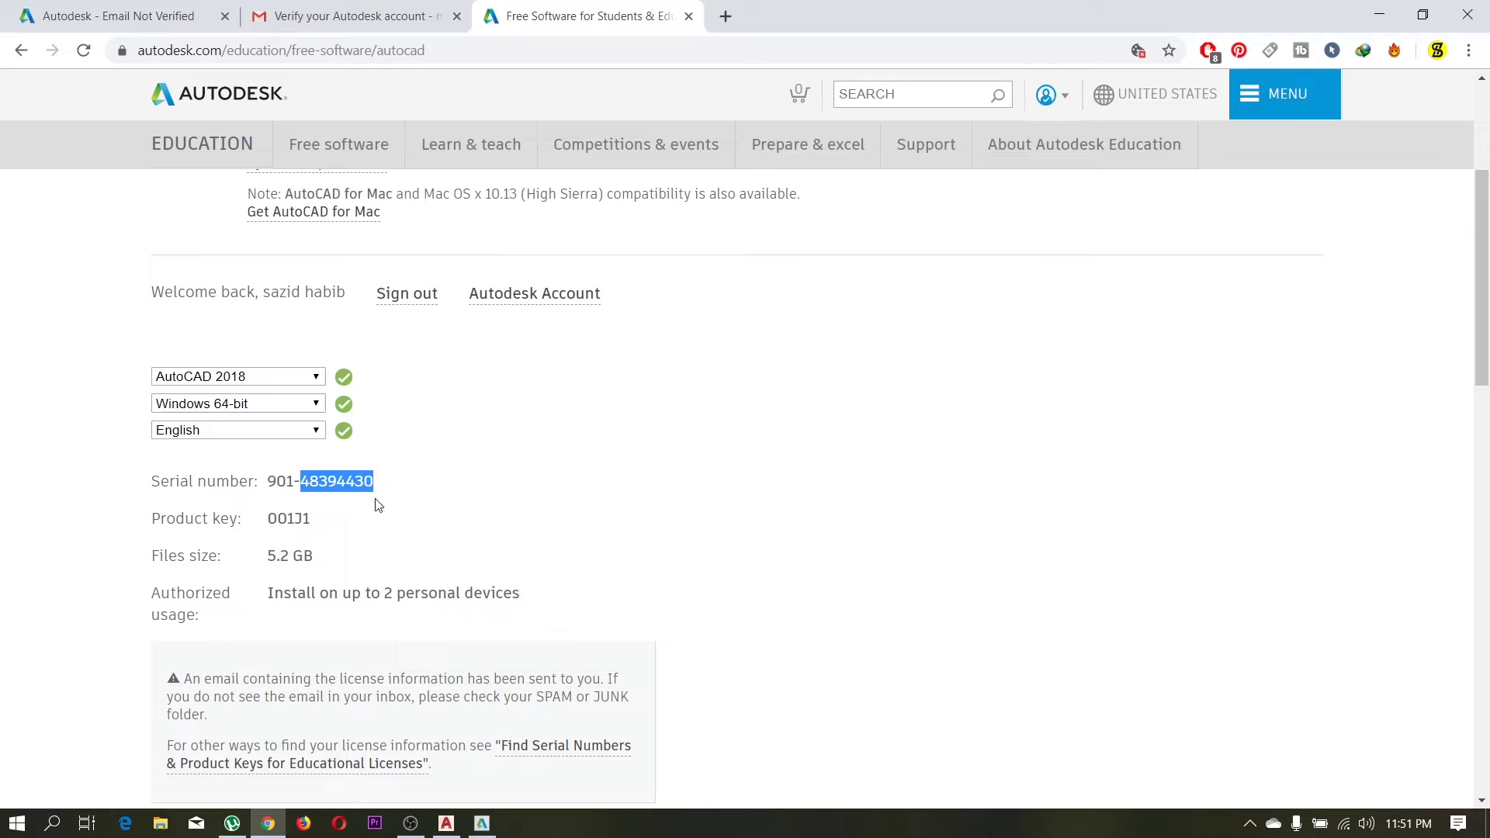
left_click(482, 822)
left_click(680, 395)
right_click(680, 394)
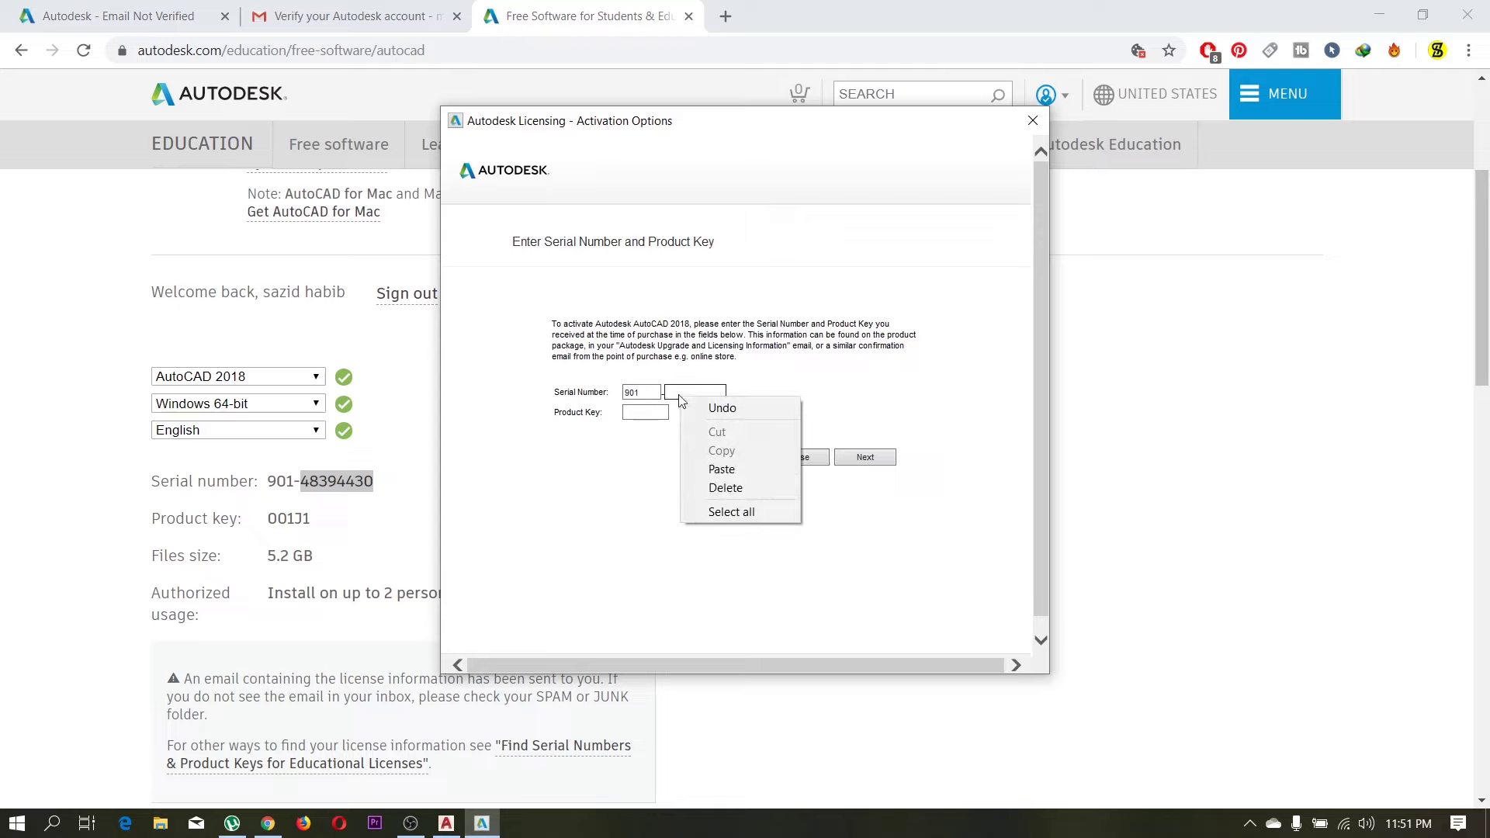
left_click(718, 471)
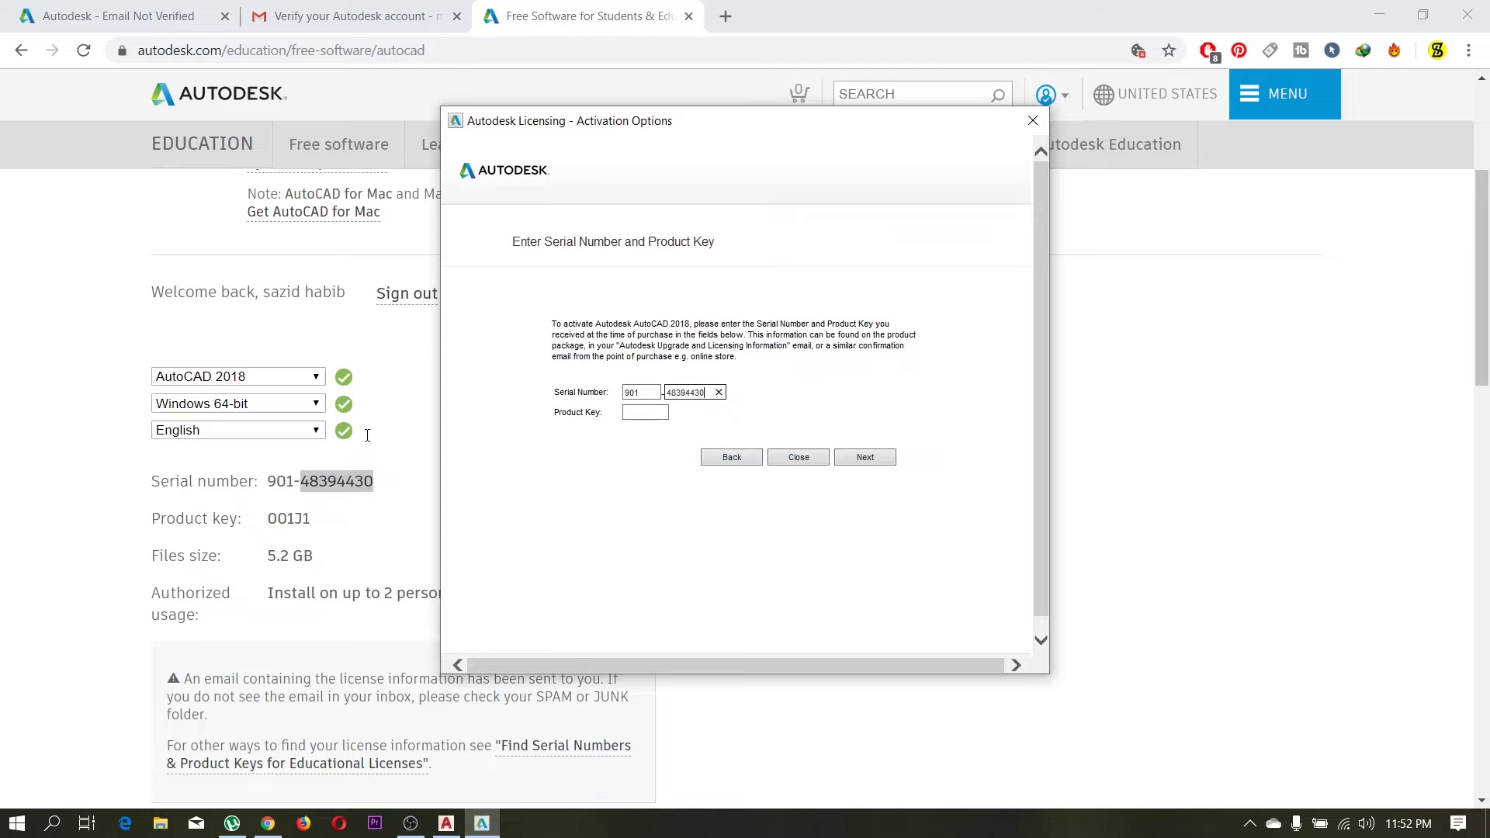
- Copy the product key into its field and submit the activation
left_click(271, 518)
left_click_drag(271, 519, 307, 520)
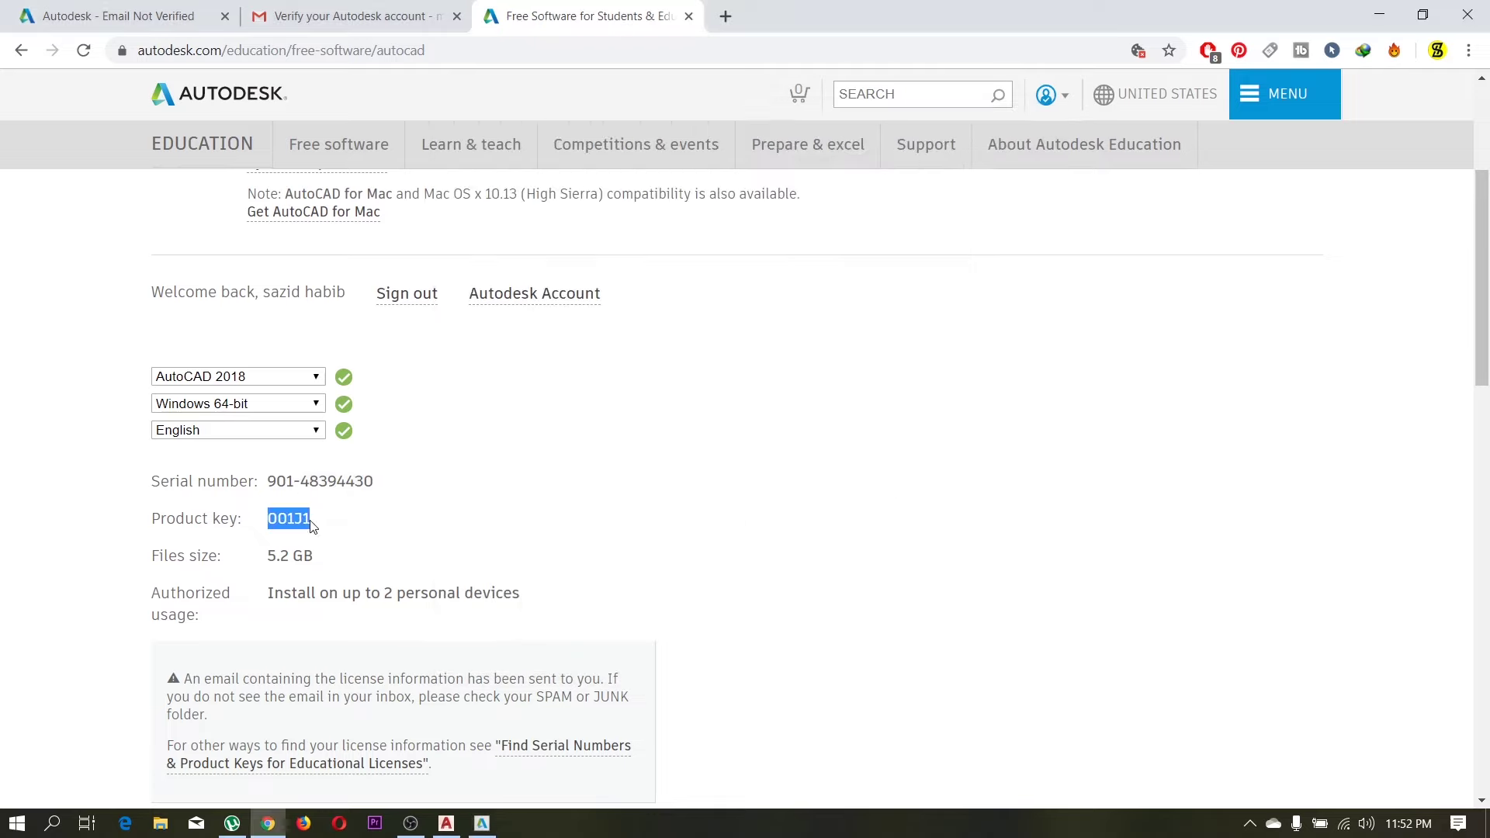
right_click(304, 525)
left_click(348, 534)
left_click(481, 823)
right_click(636, 412)
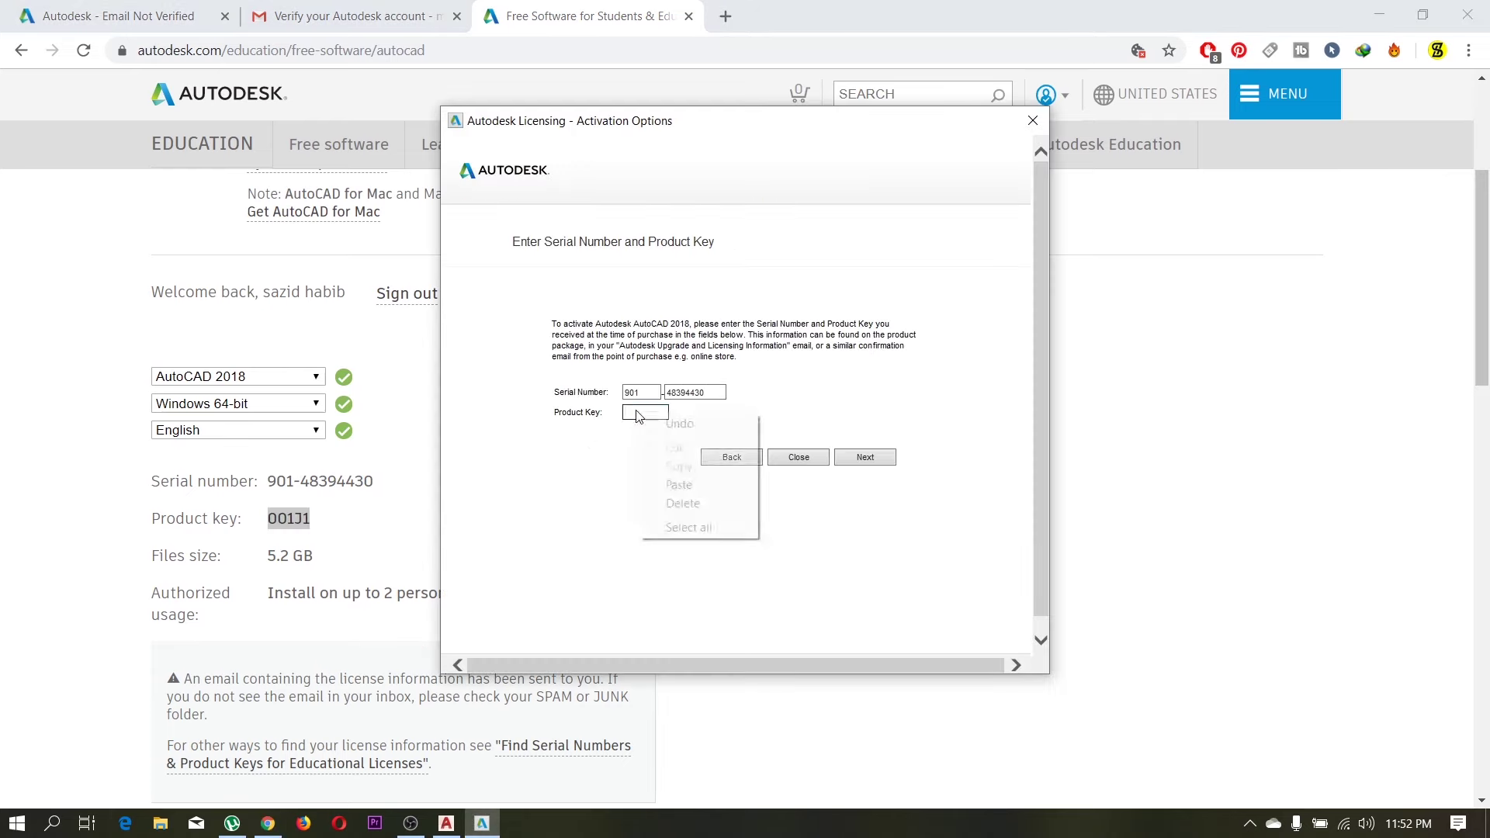
left_click(682, 486)
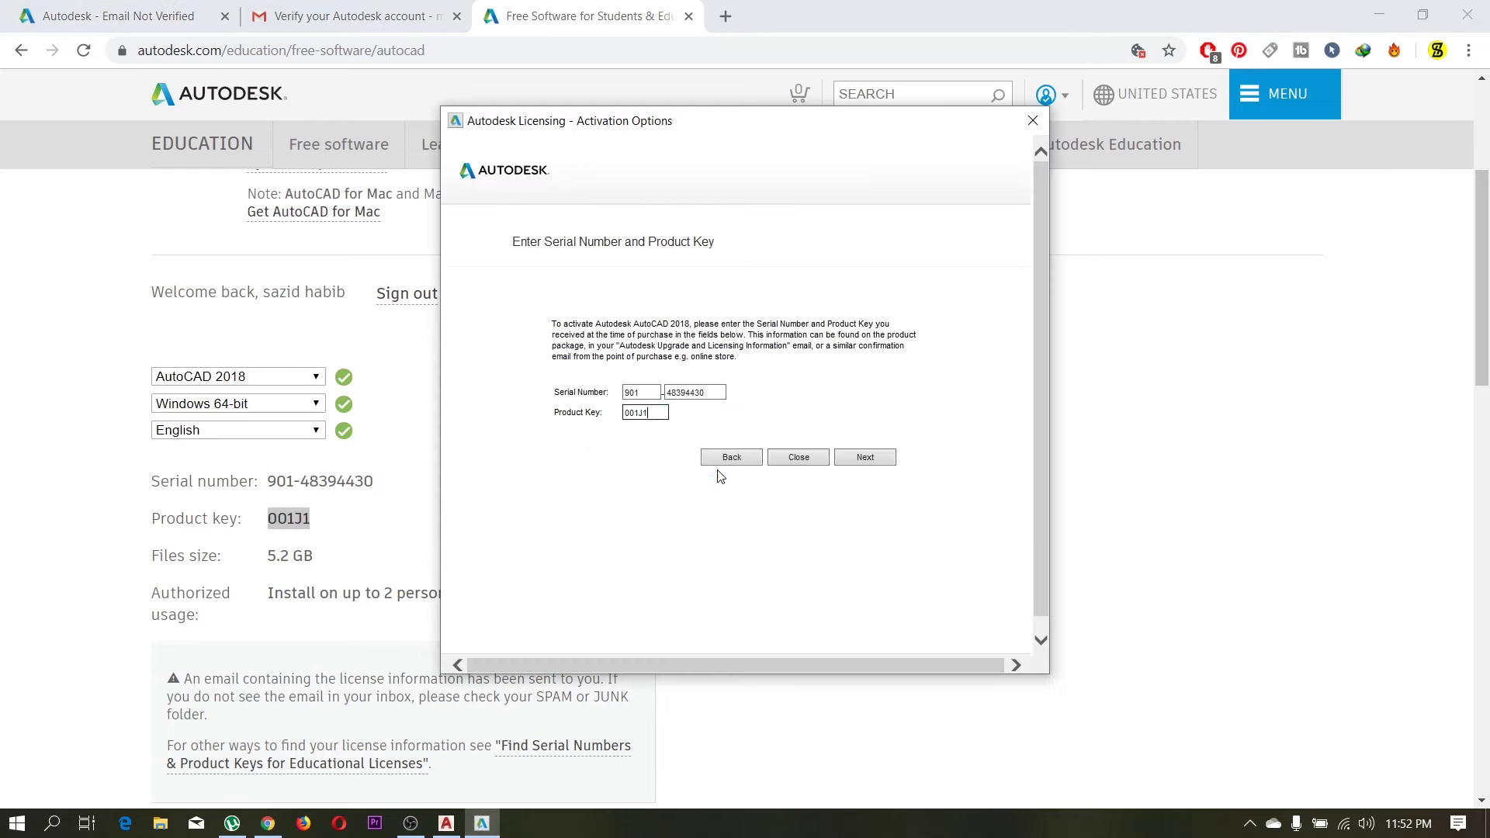
left_click(862, 458)
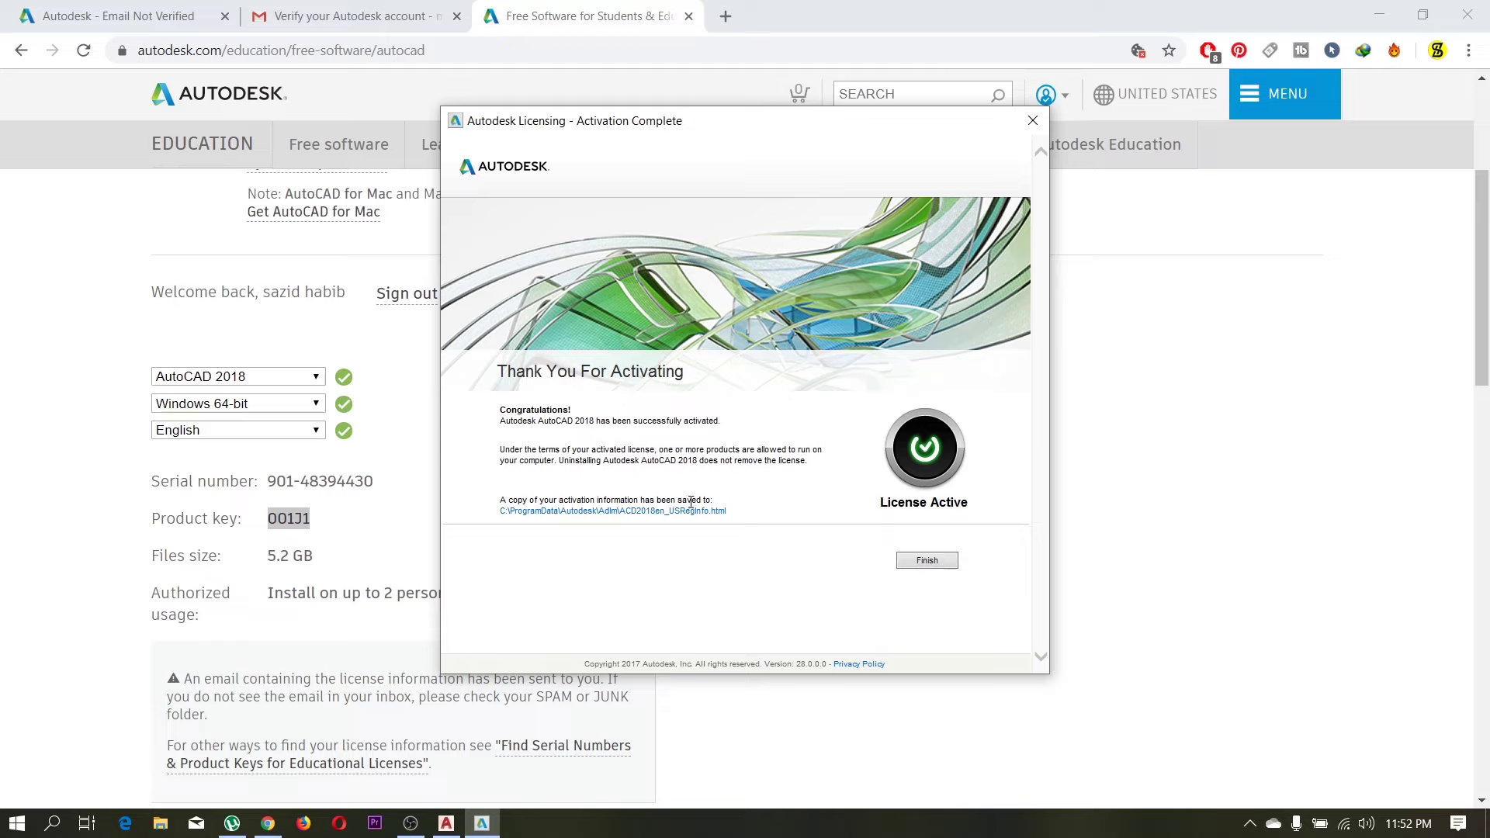
- Finish activation, start a new blank drawing, and dismiss the hardware acceleration notice
left_click(927, 560)
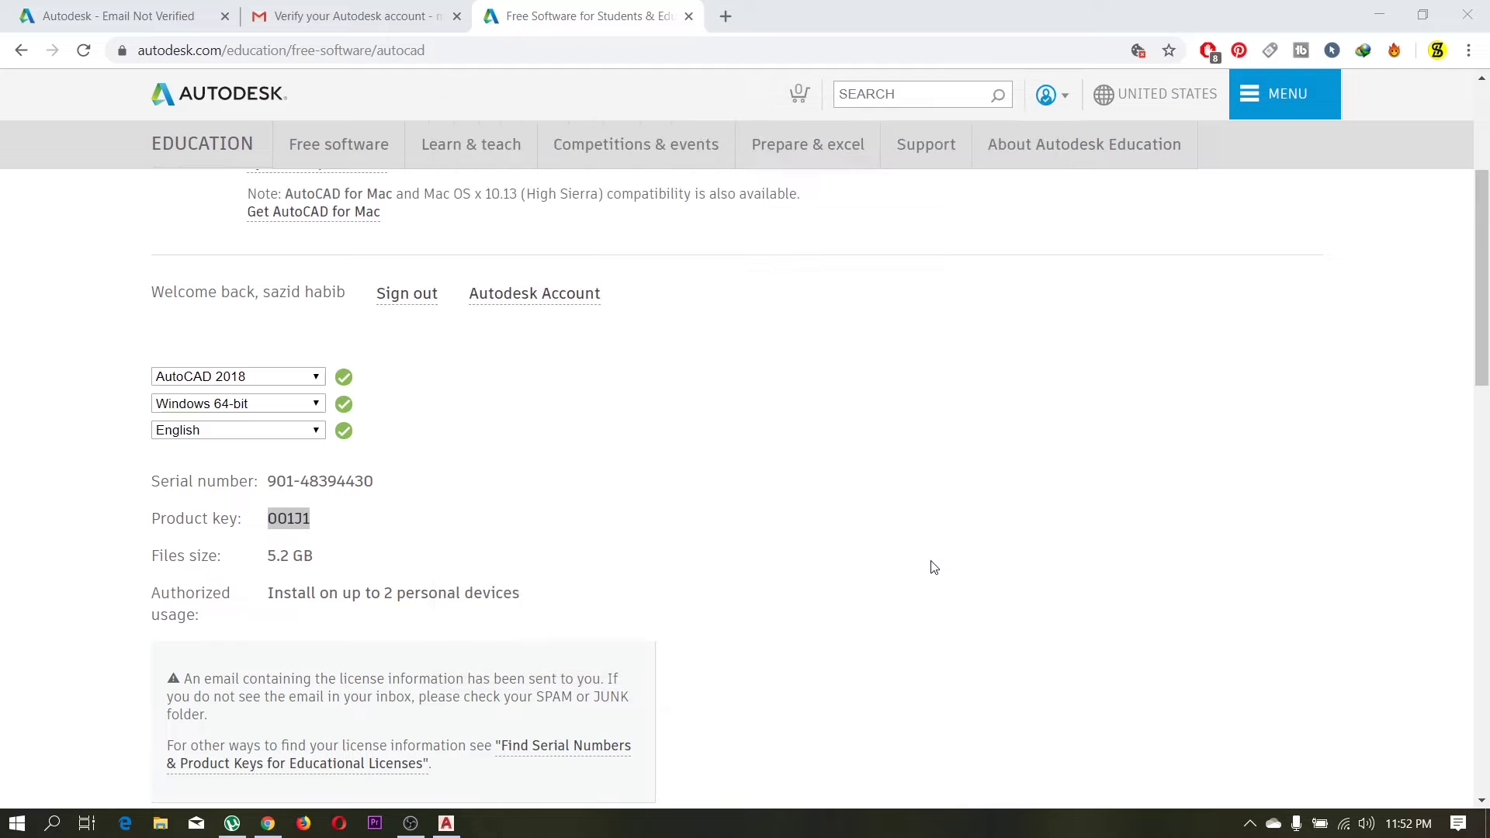
left_click(1380, 18)
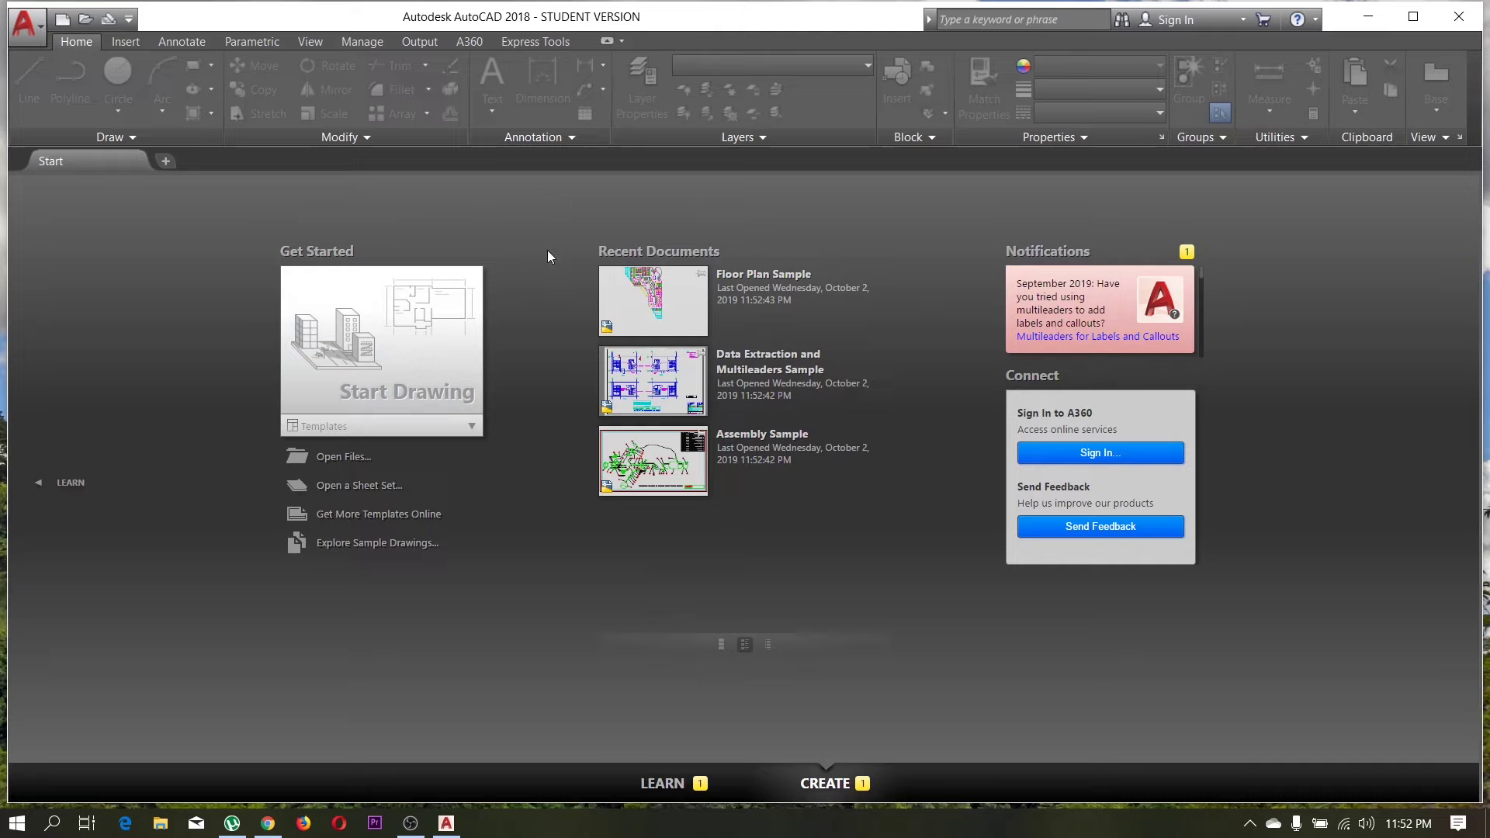
left_click(166, 161)
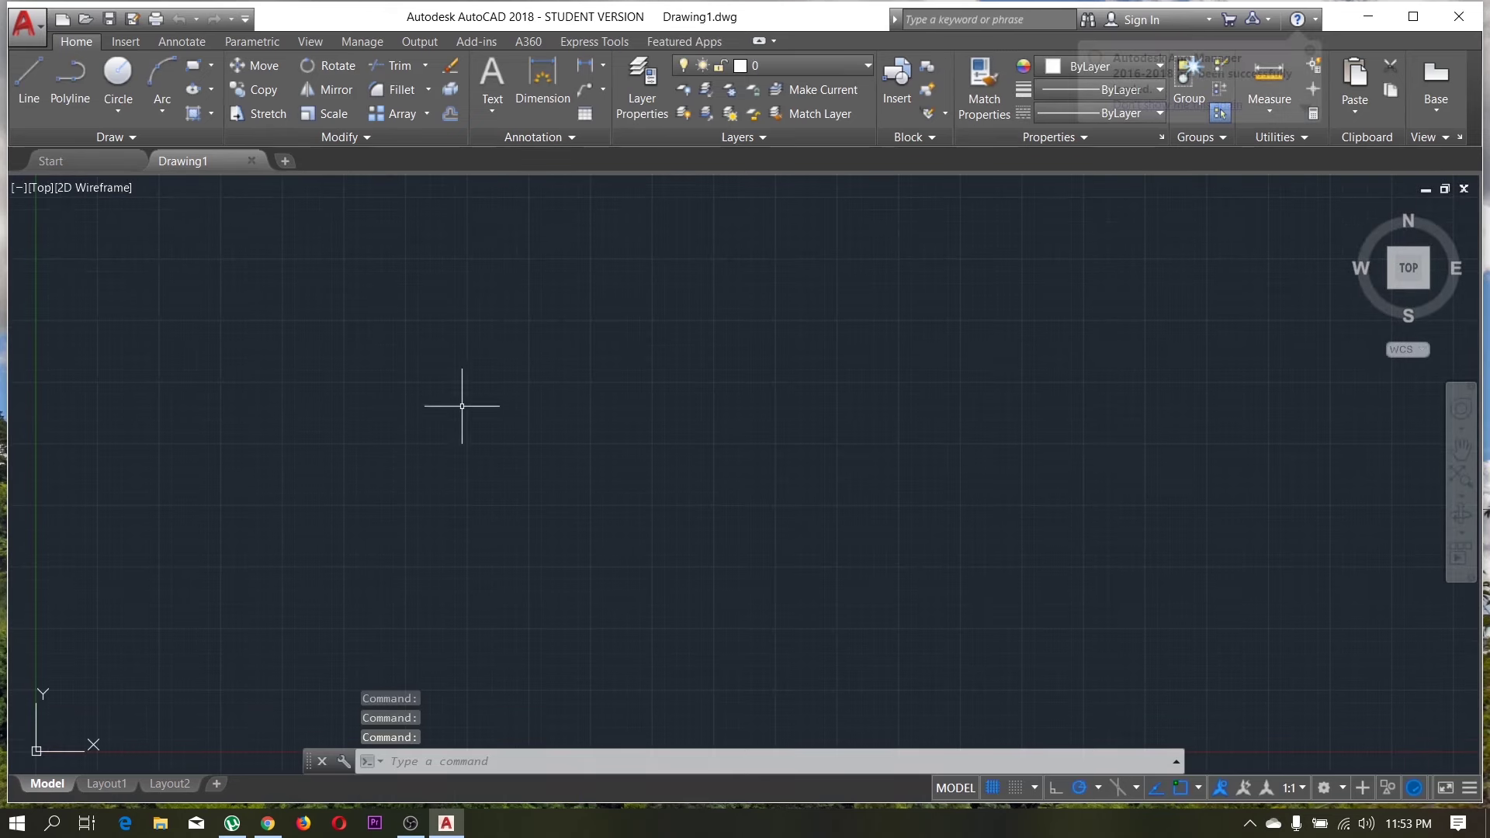
left_click(541, 443)
mouse_move(541, 443)
left_mouse_down()
mouse_move(744, 439)
mouse_move(709, 266)
mouse_move(510, 294)
mouse_move(527, 287)
left_mouse_up()
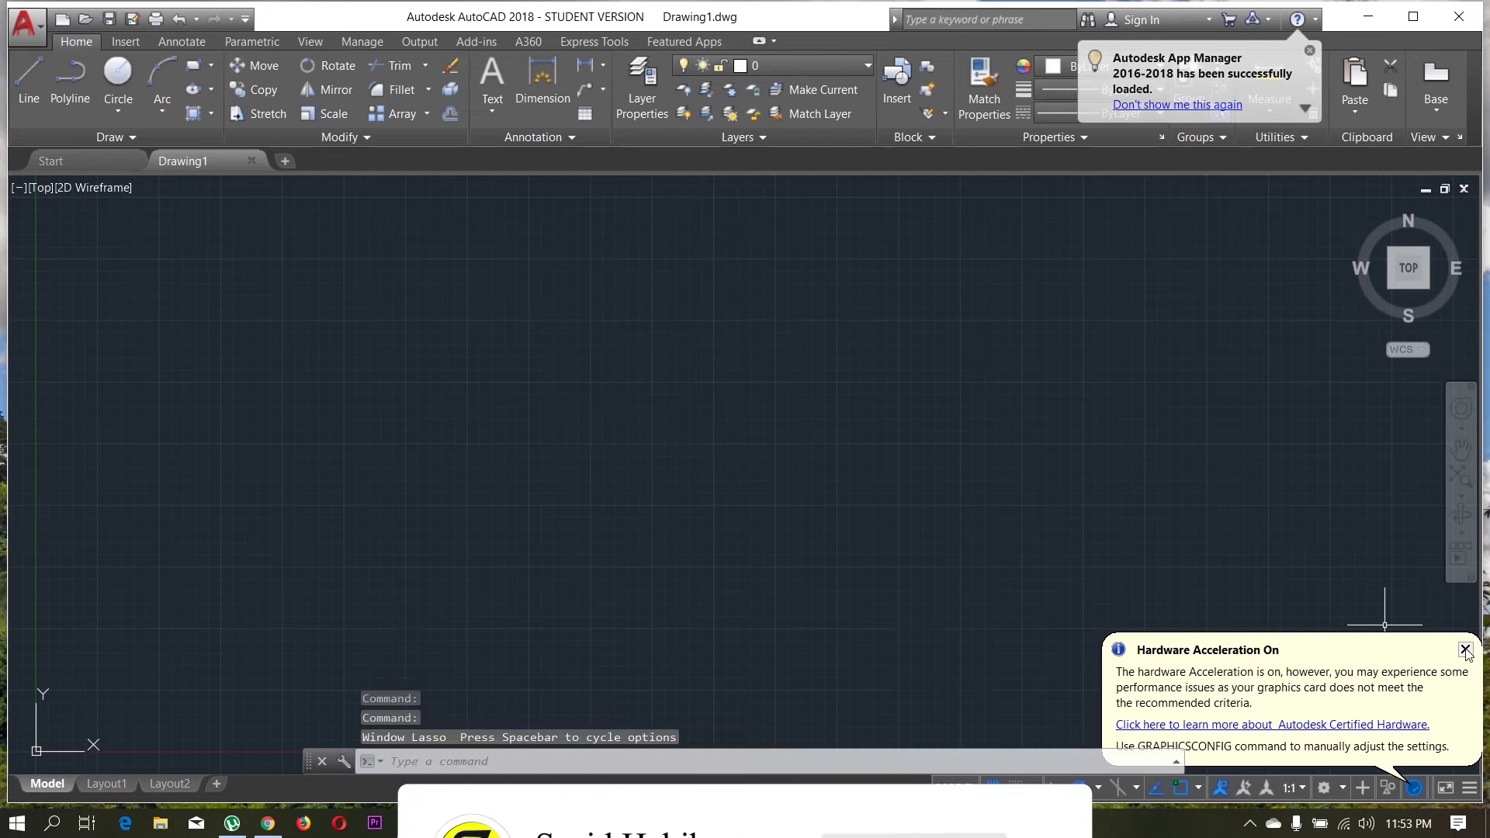
left_click(1465, 649)
- Quit AutoCAD without saving, reopen it from the desktop icon, and close it again
left_click(1457, 17)
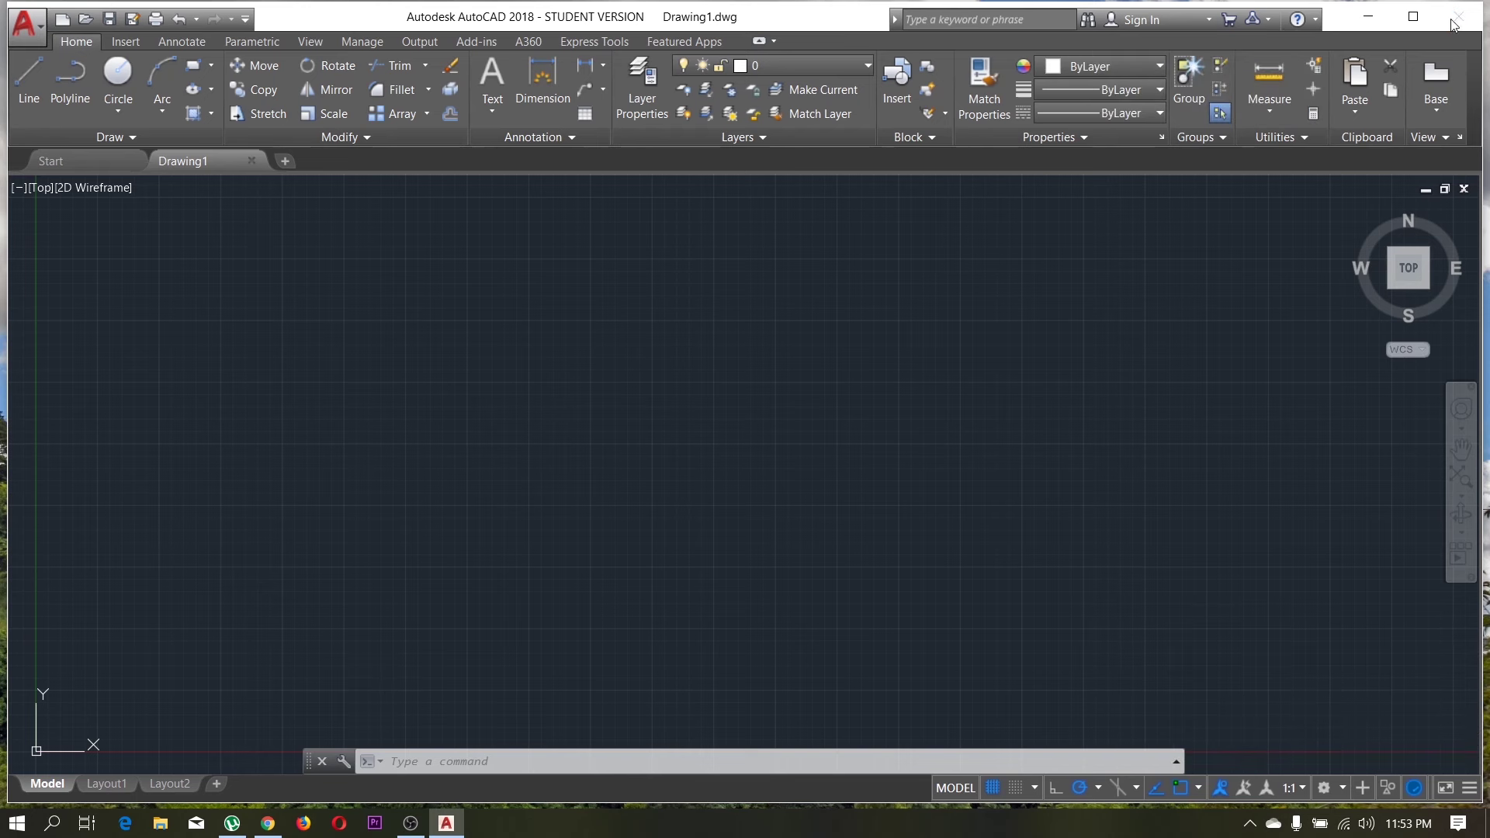
left_click(749, 460)
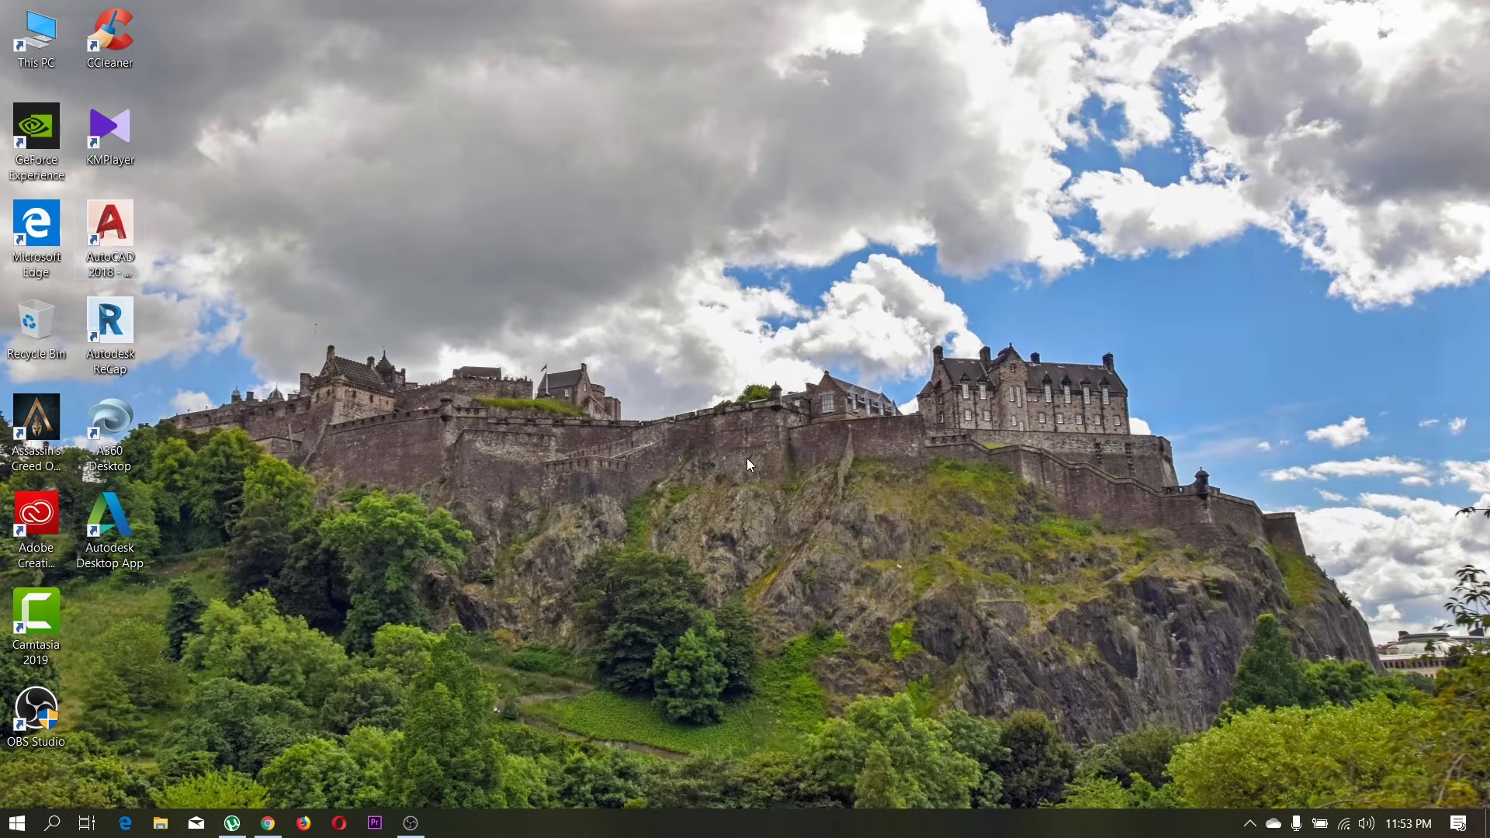
double_click(109, 236)
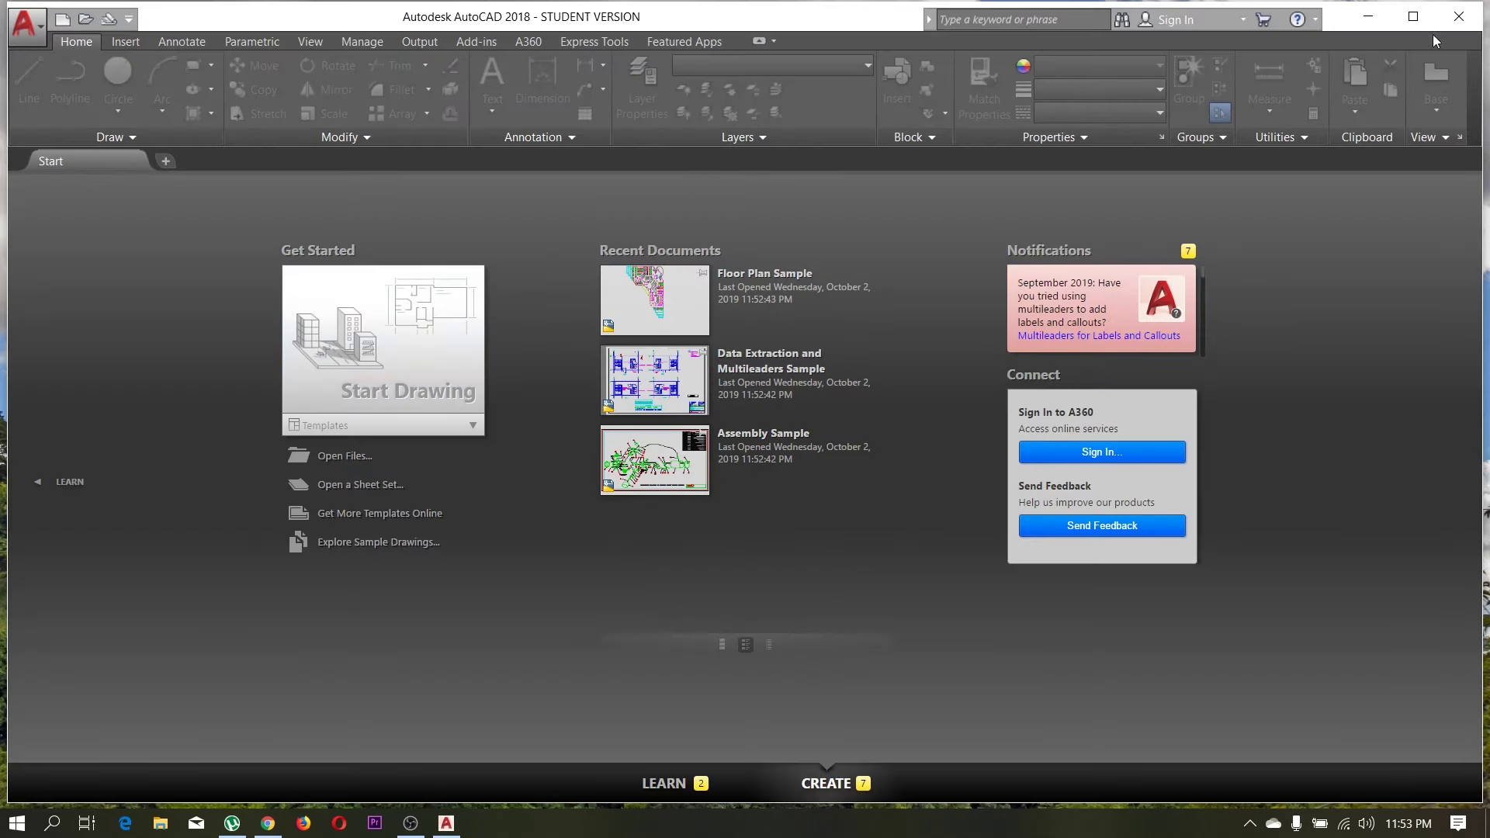
left_click(1467, 21)
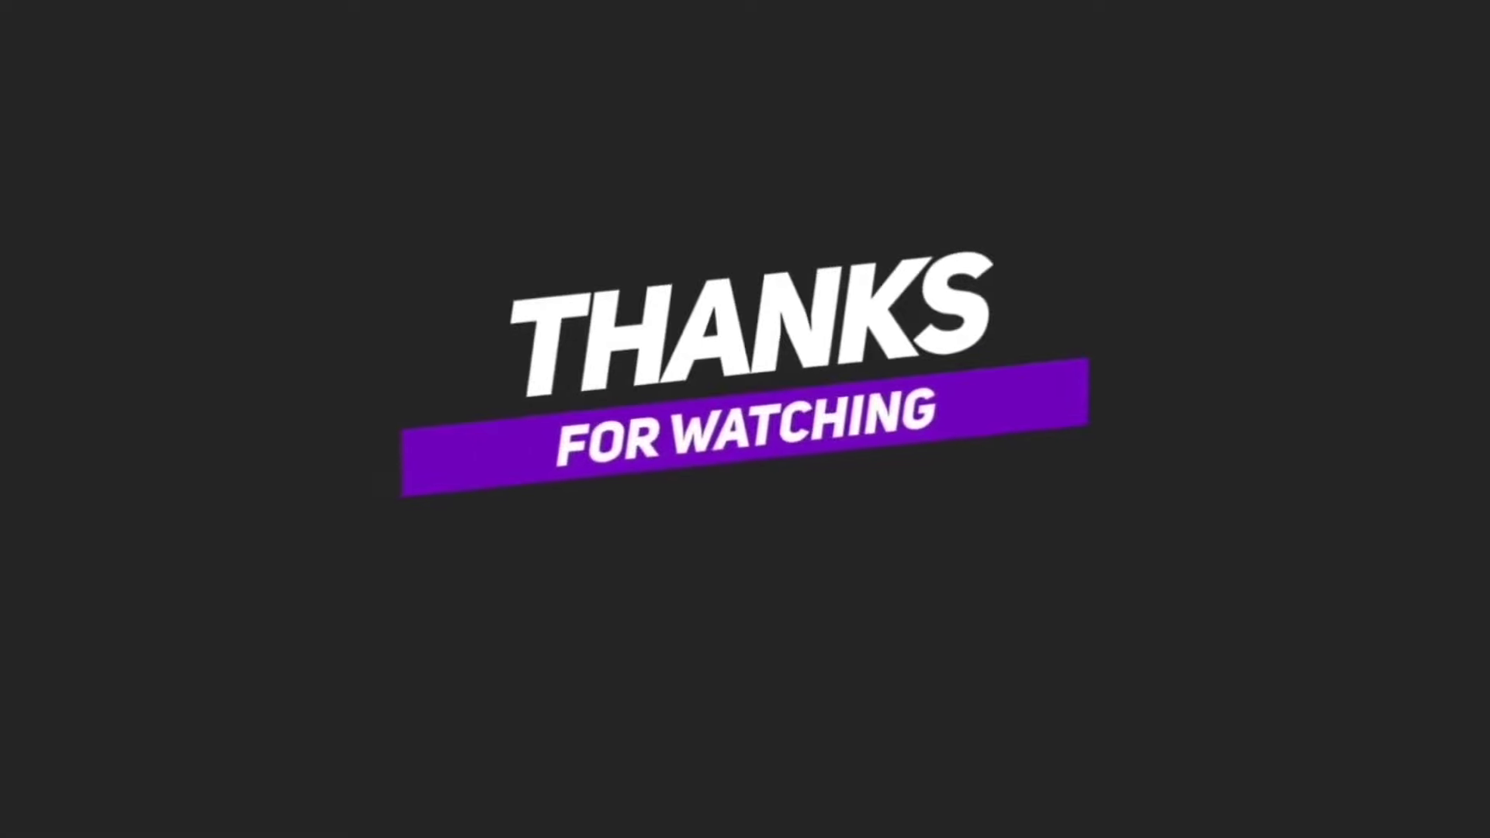